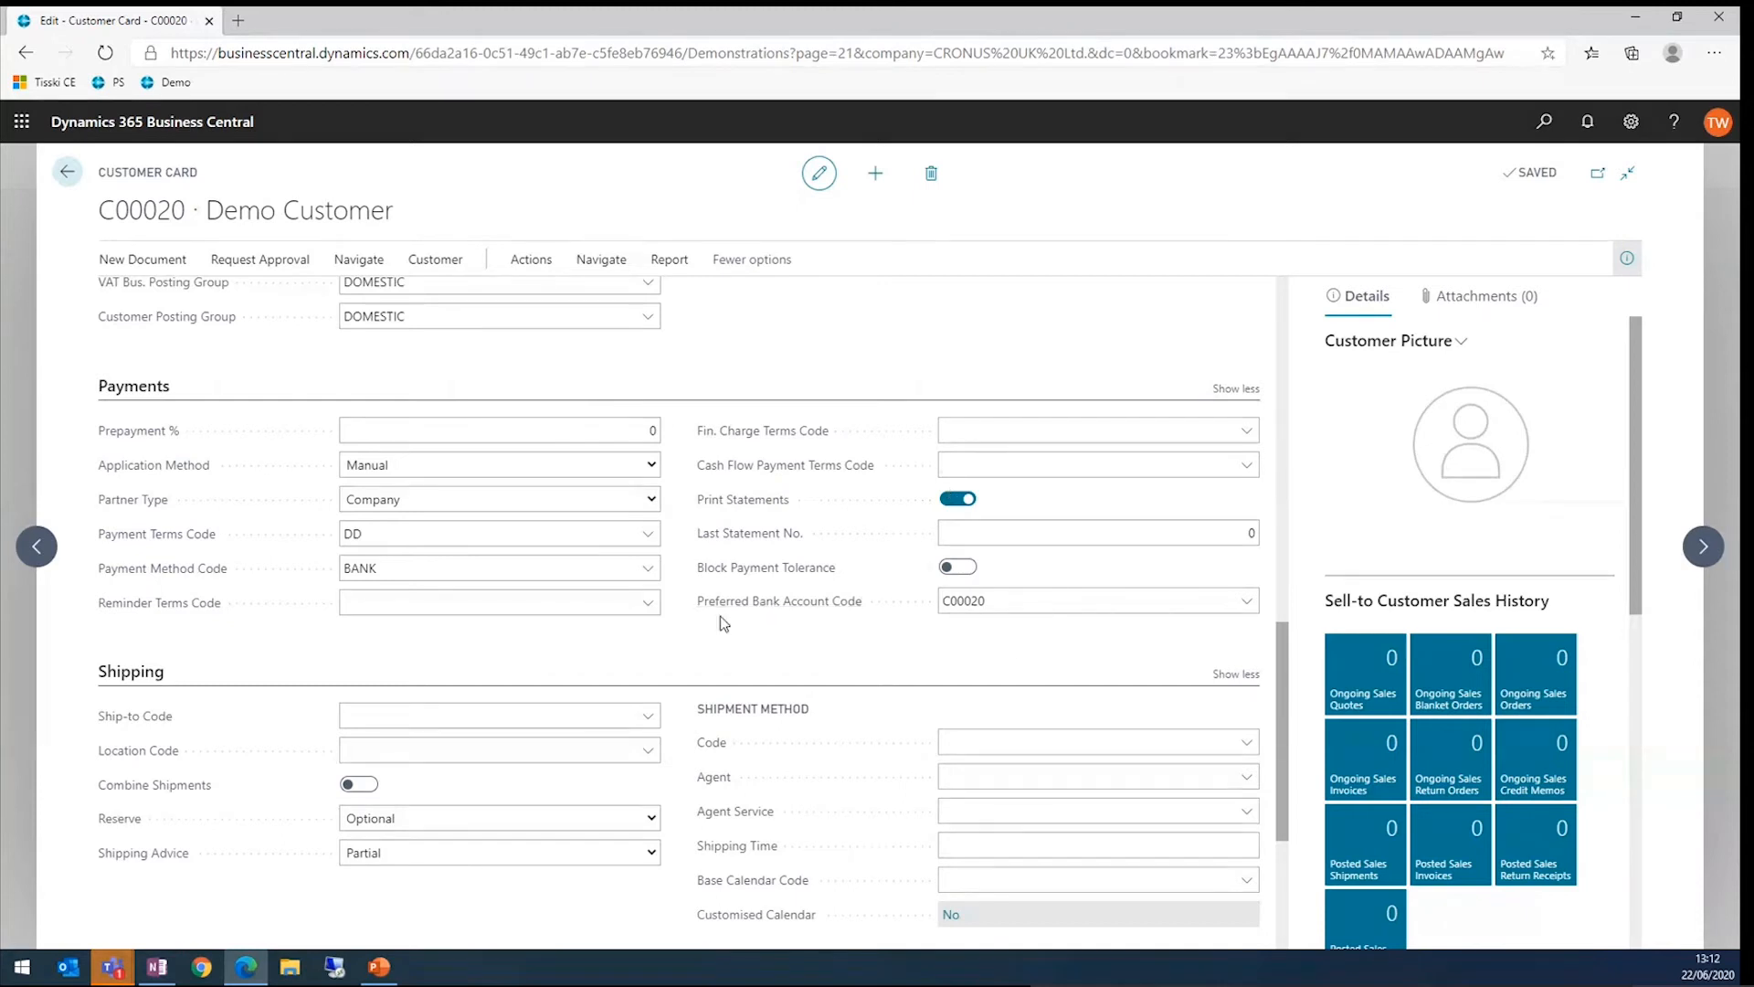
{"action": "left_click", "coordinate": [361, 538]}
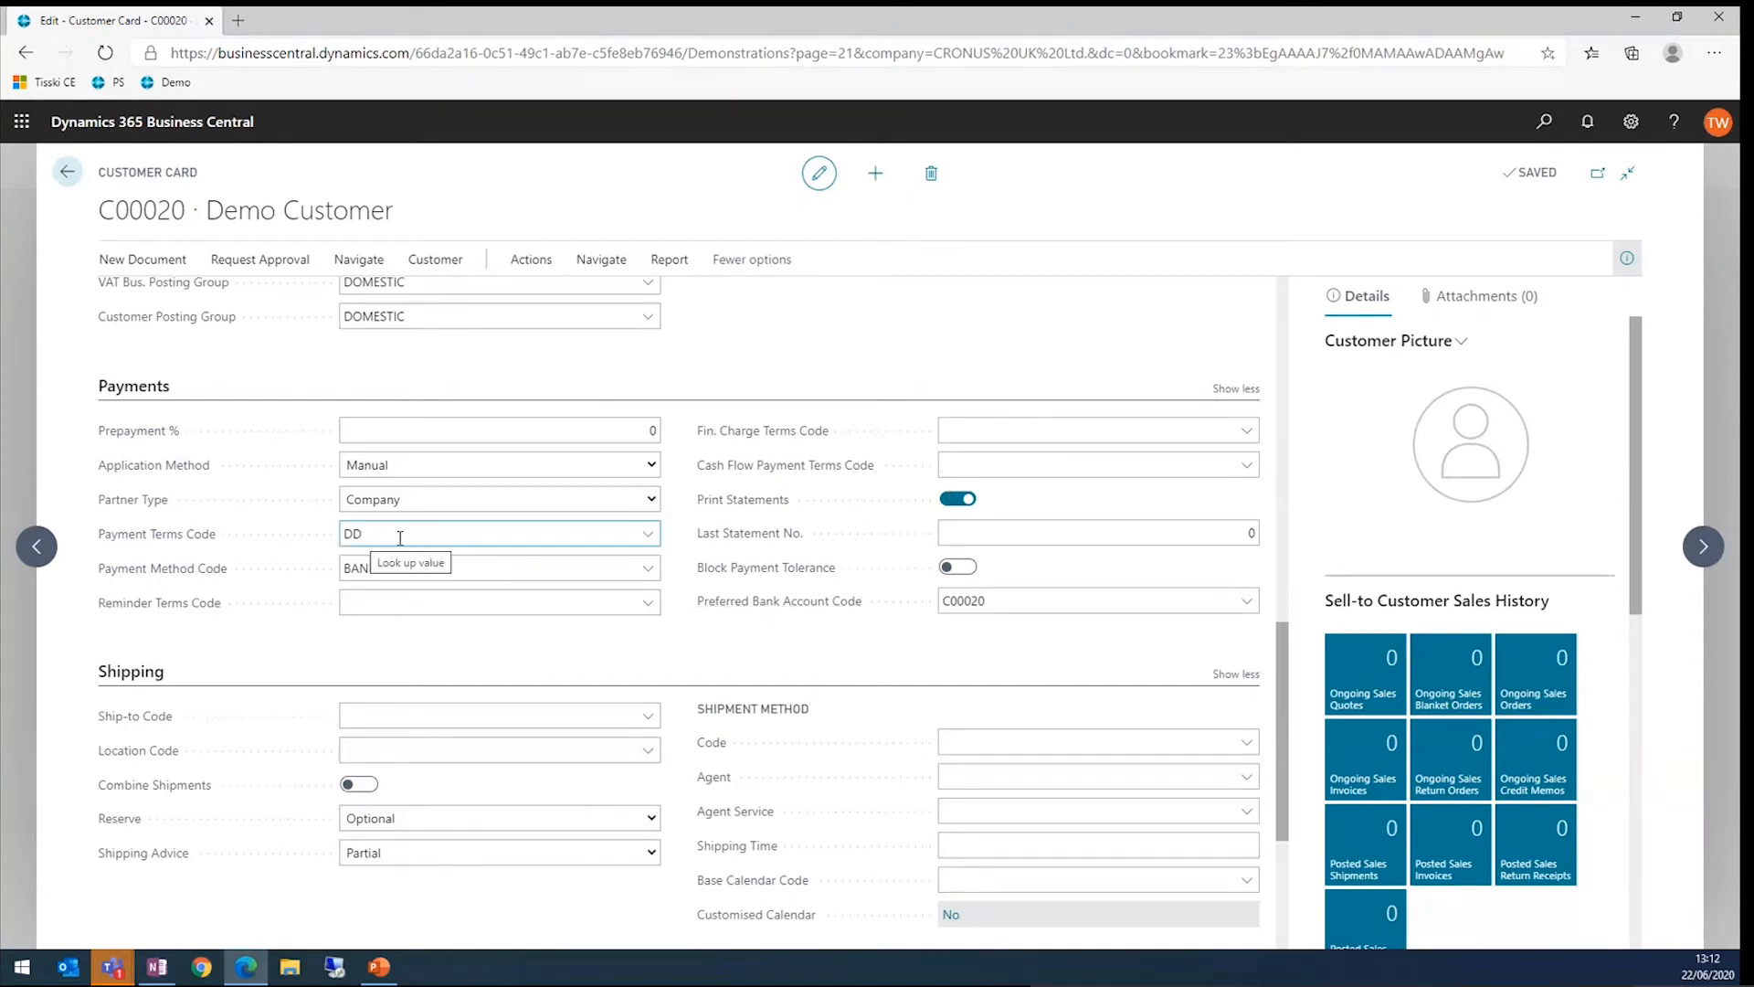
{"action": "left_click", "coordinate": [692, 412]}
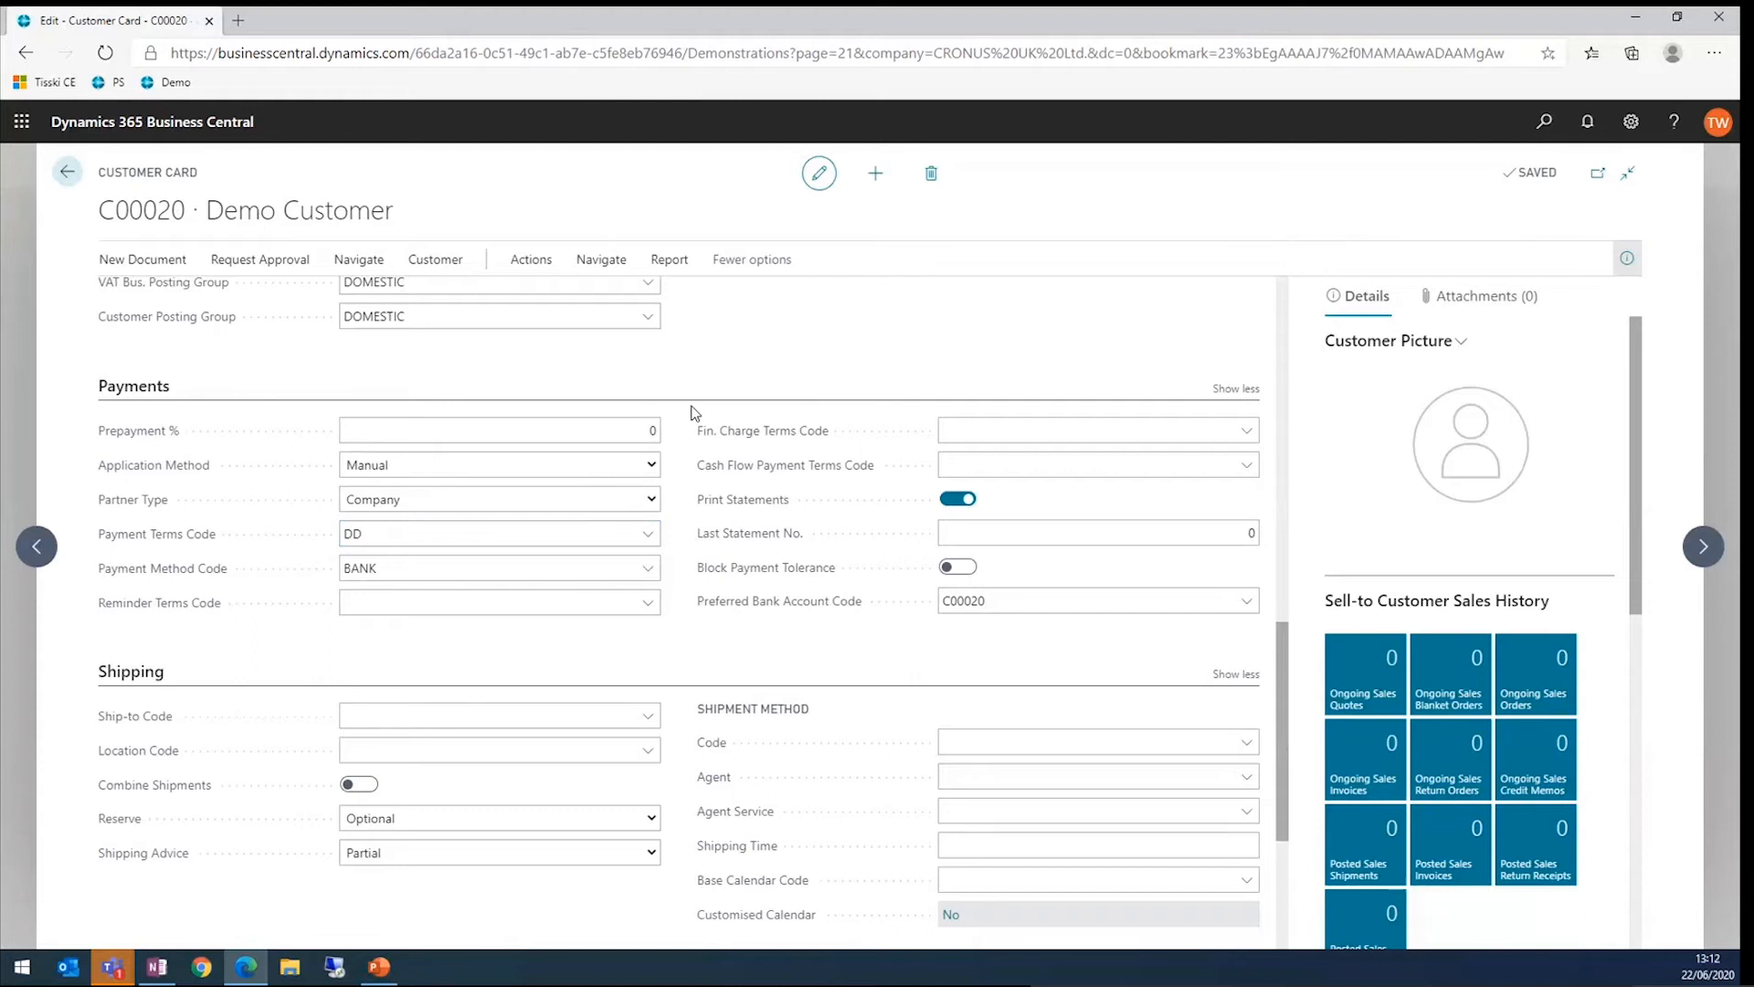
Step: Add a SEPA direct debit mandate for the demo customer and assign the customer's bank account code to it
{"action": "left_click", "coordinate": [377, 265]}
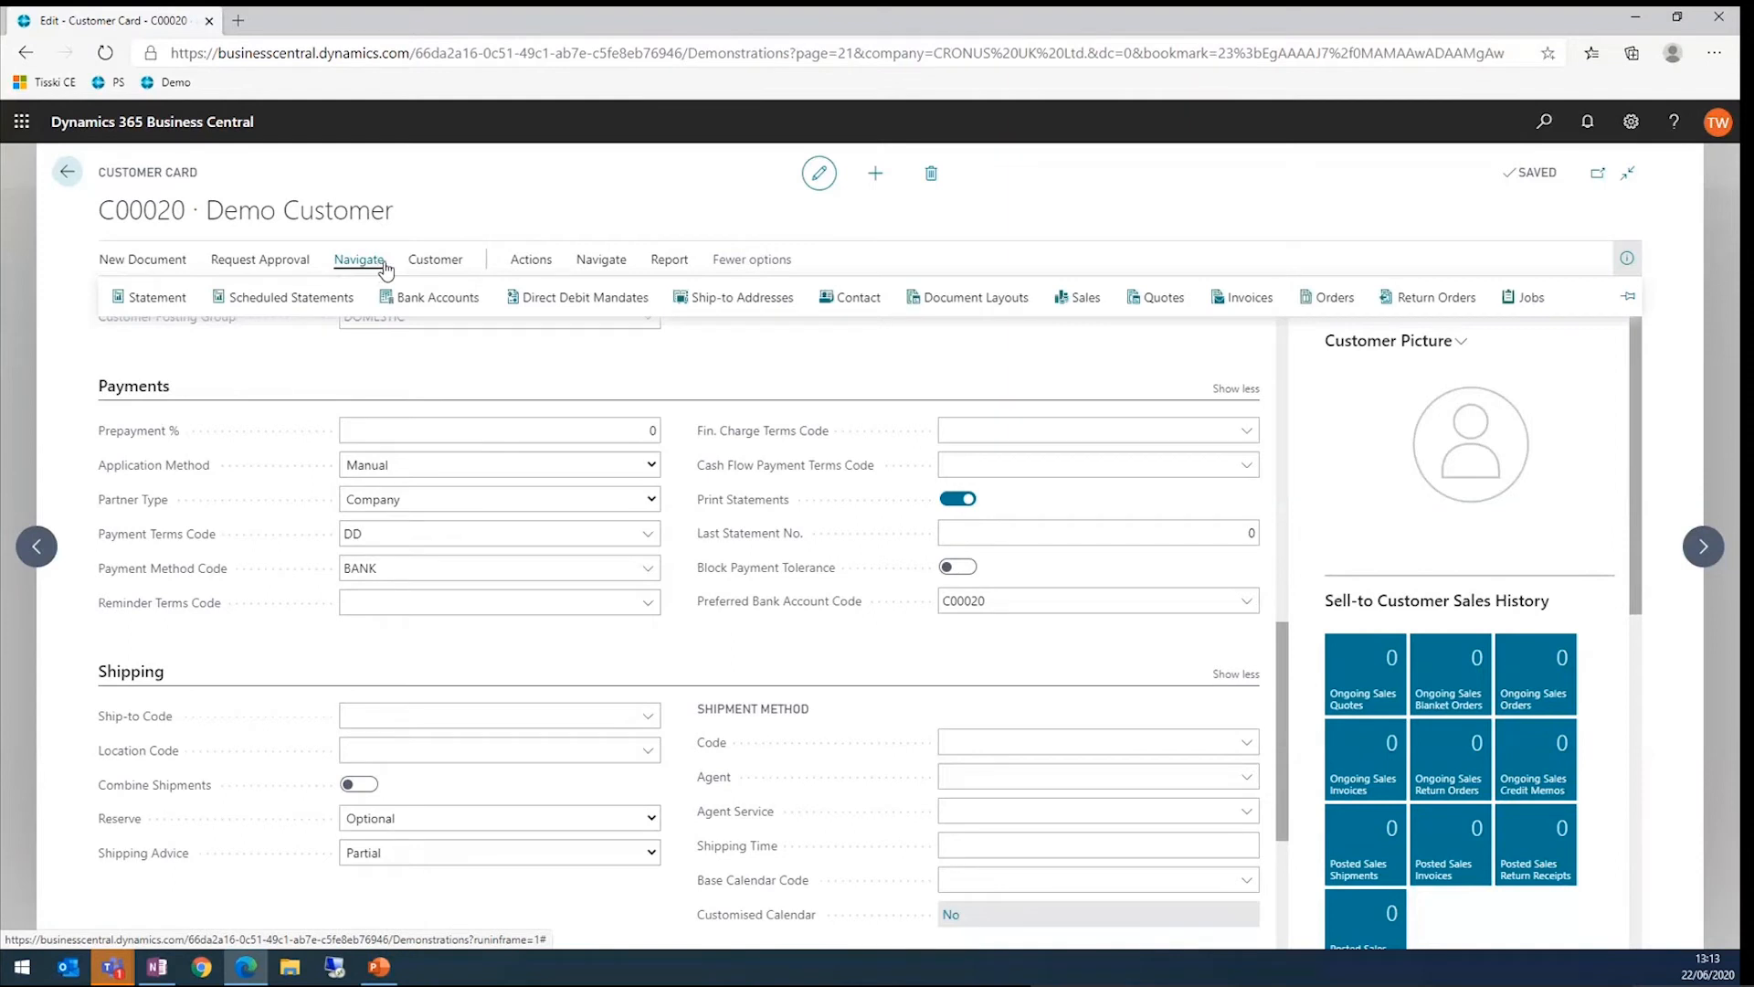
{"action": "left_click", "coordinate": [583, 301]}
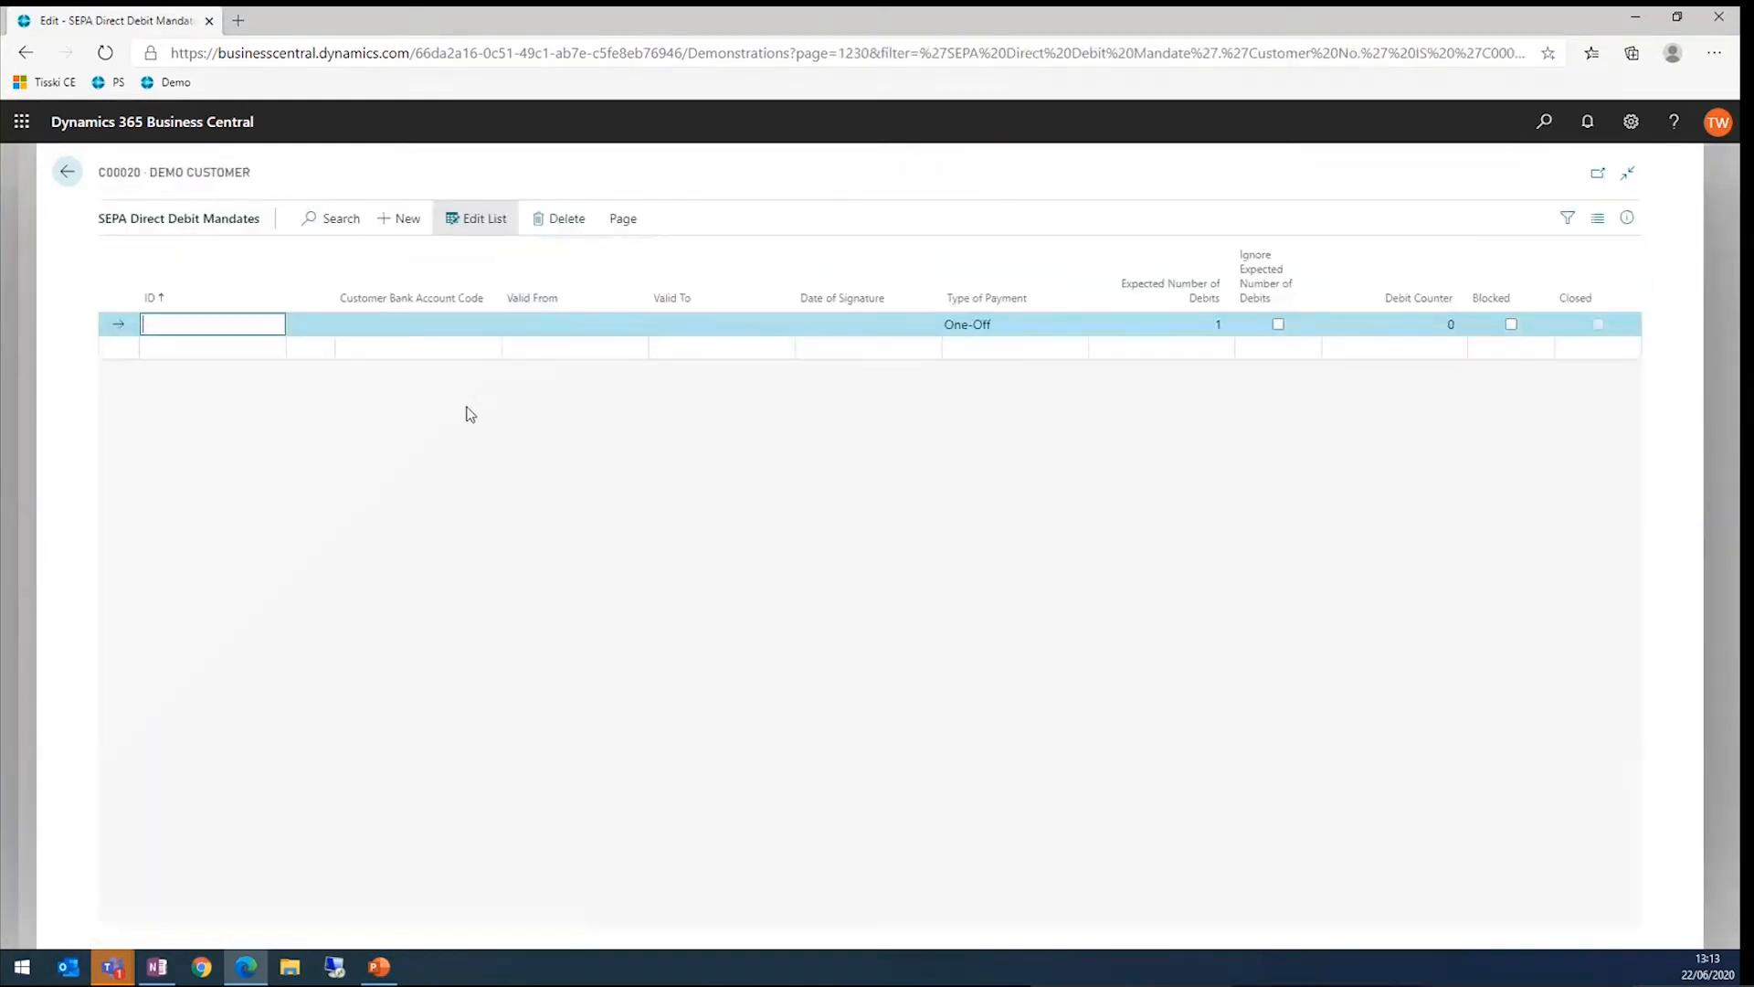
{"action": "key", "text": "Tab"}
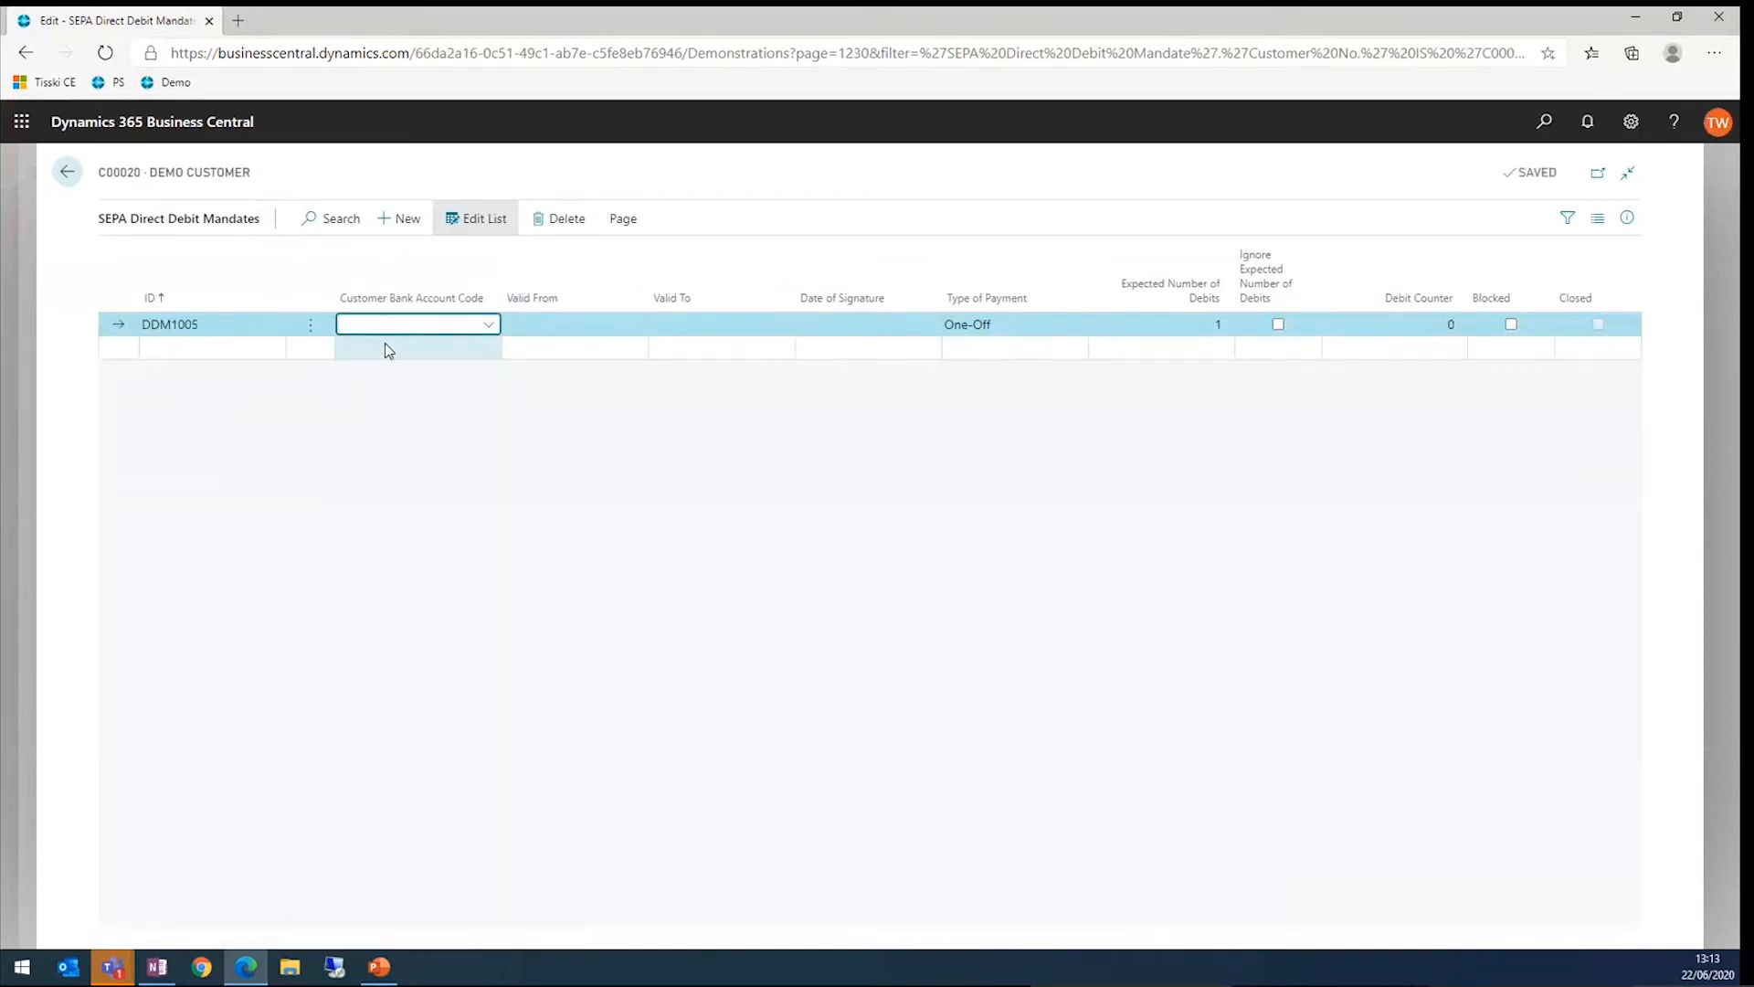
{"action": "left_click", "coordinate": [488, 324]}
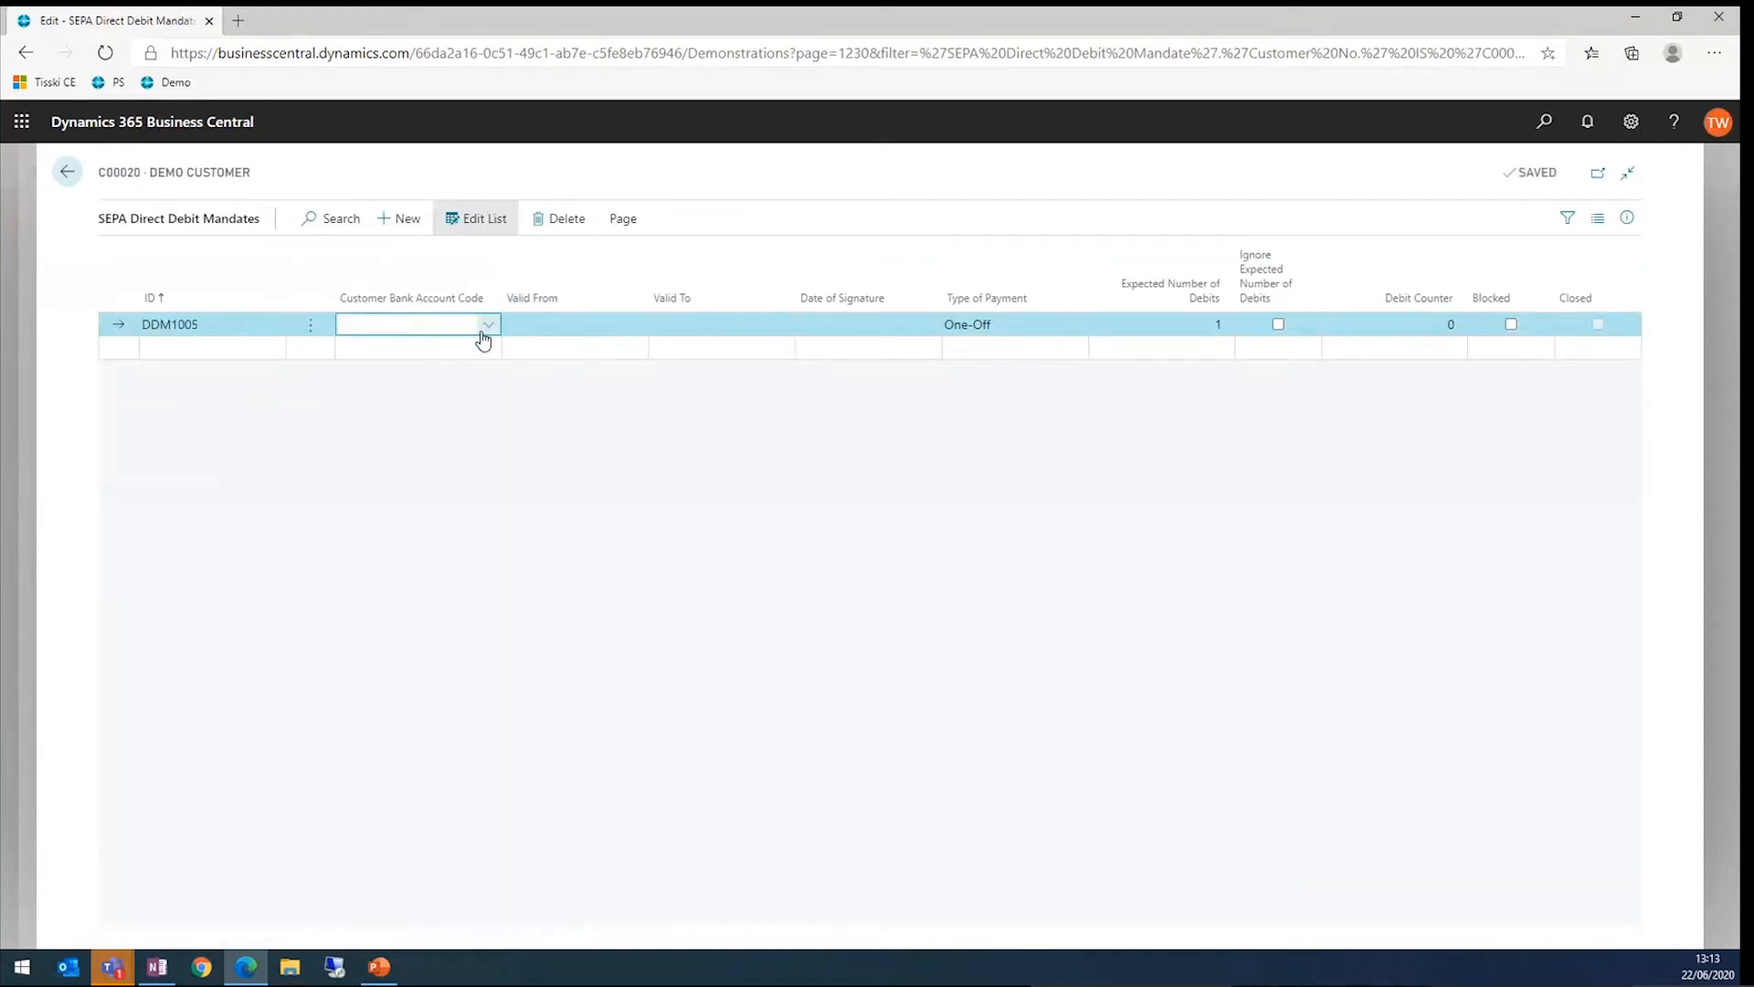
{"action": "left_click", "coordinate": [435, 399]}
Step: Make the mandate valid from 01/01/2020 to 31/12/2020, with 14/12/2019 as the date of signature
{"action": "left_click", "coordinate": [525, 325]}
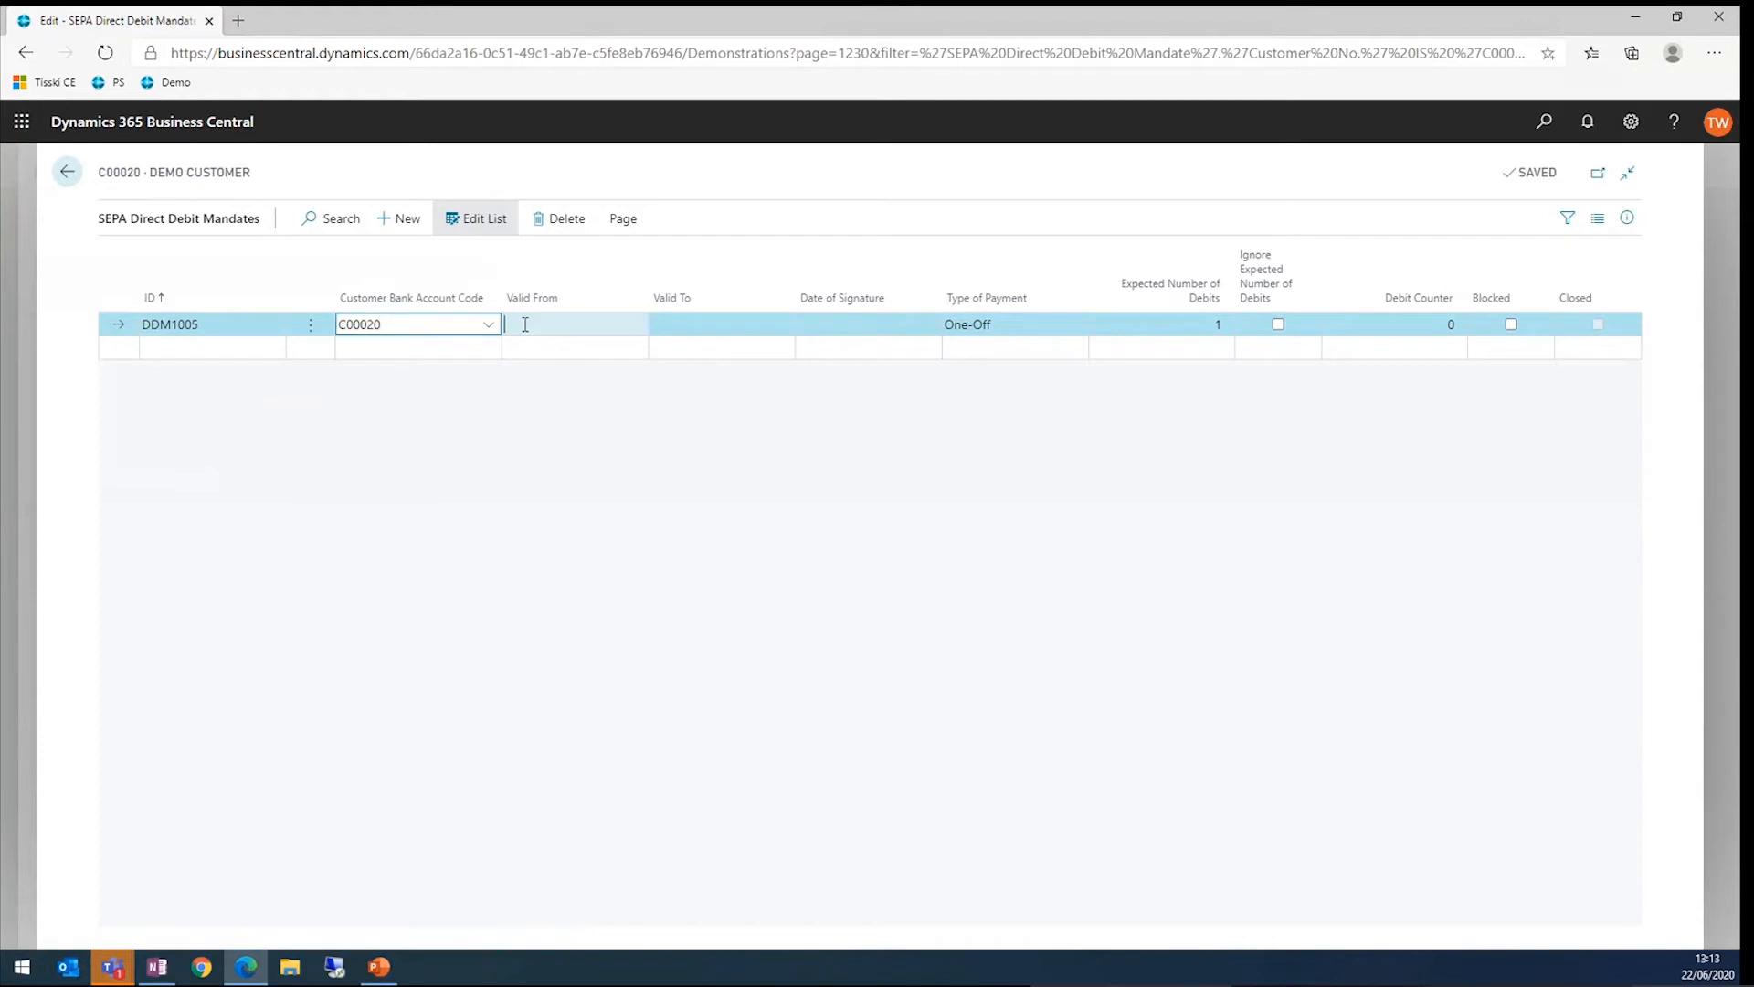
{"action": "type", "text": "01"}
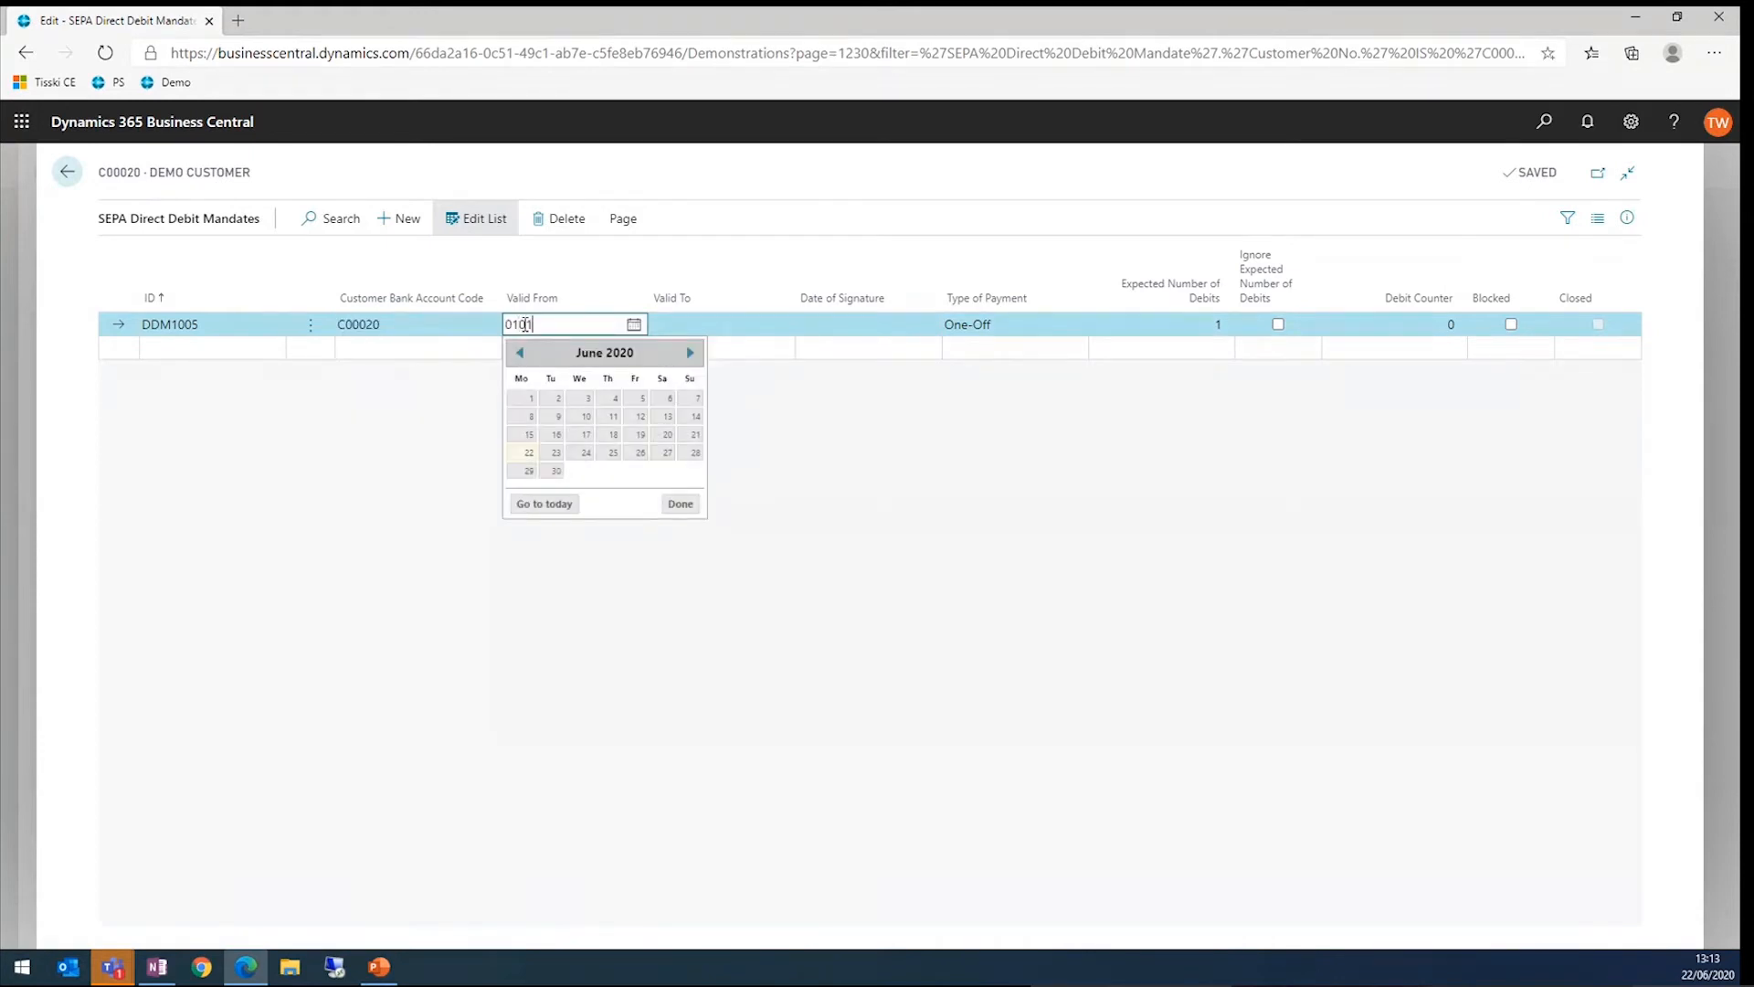
{"action": "type", "text": "/01"}
{"action": "key", "text": "Tab"}
{"action": "type", "text": "3112"}
{"action": "key", "text": "Tab"}
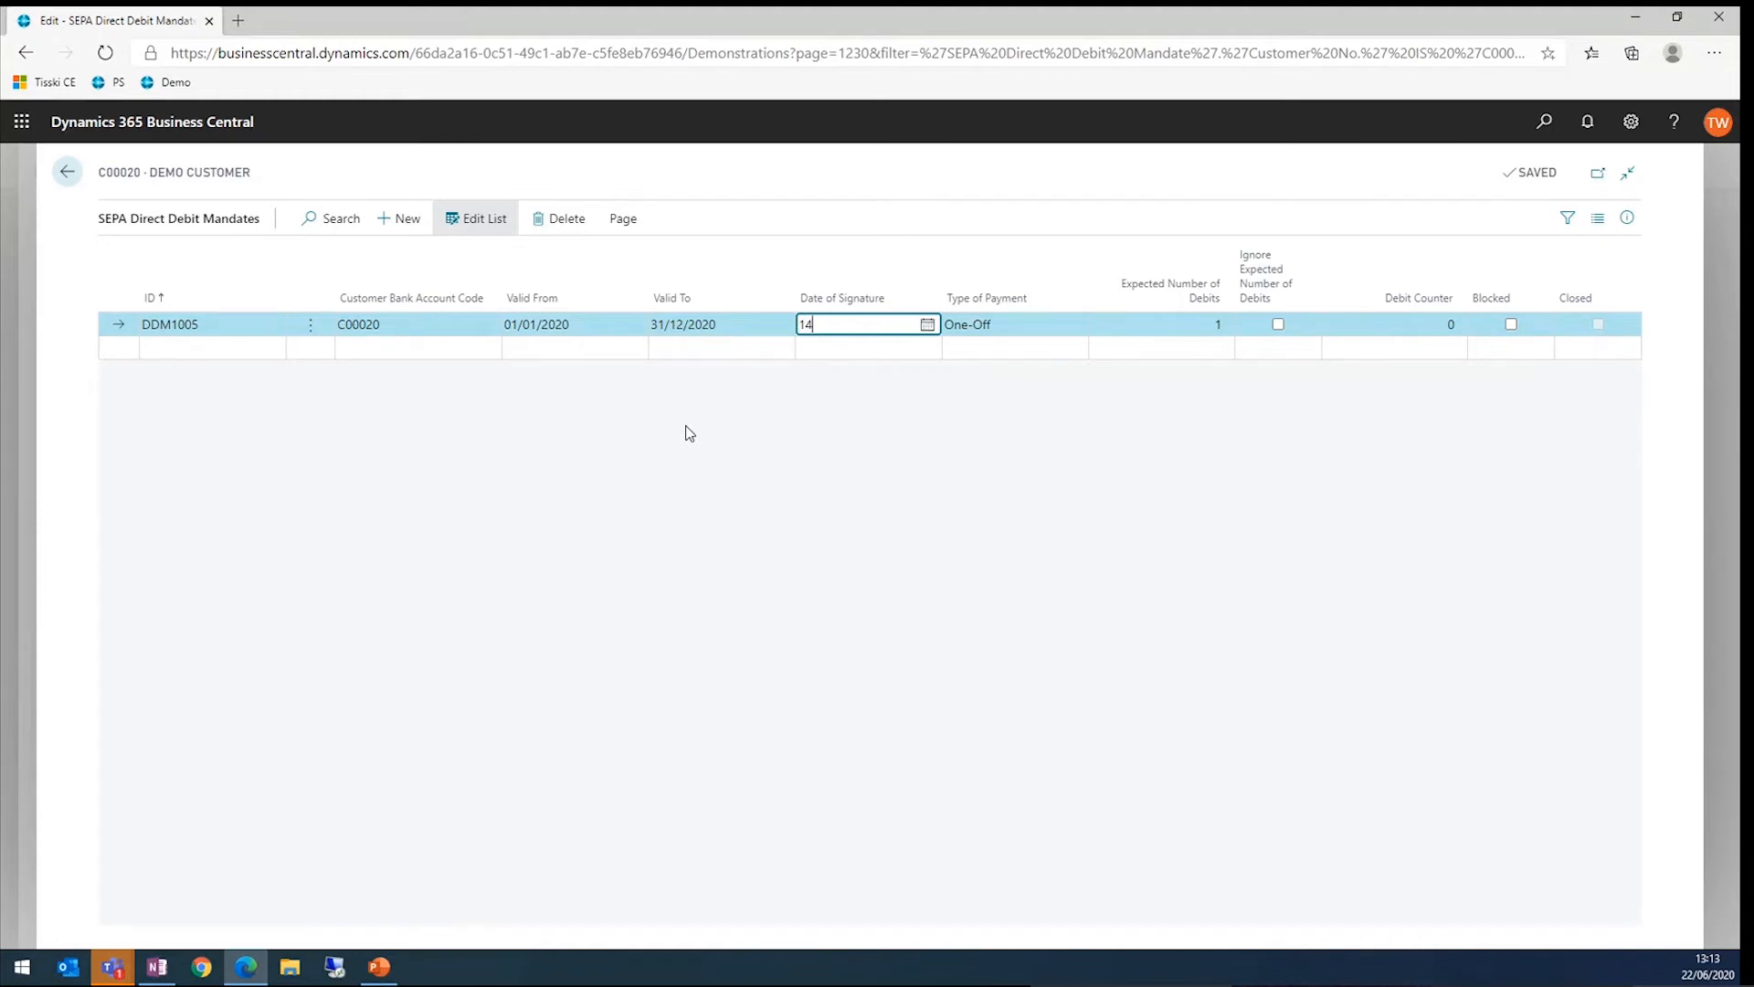
{"action": "key", "text": "Tab"}
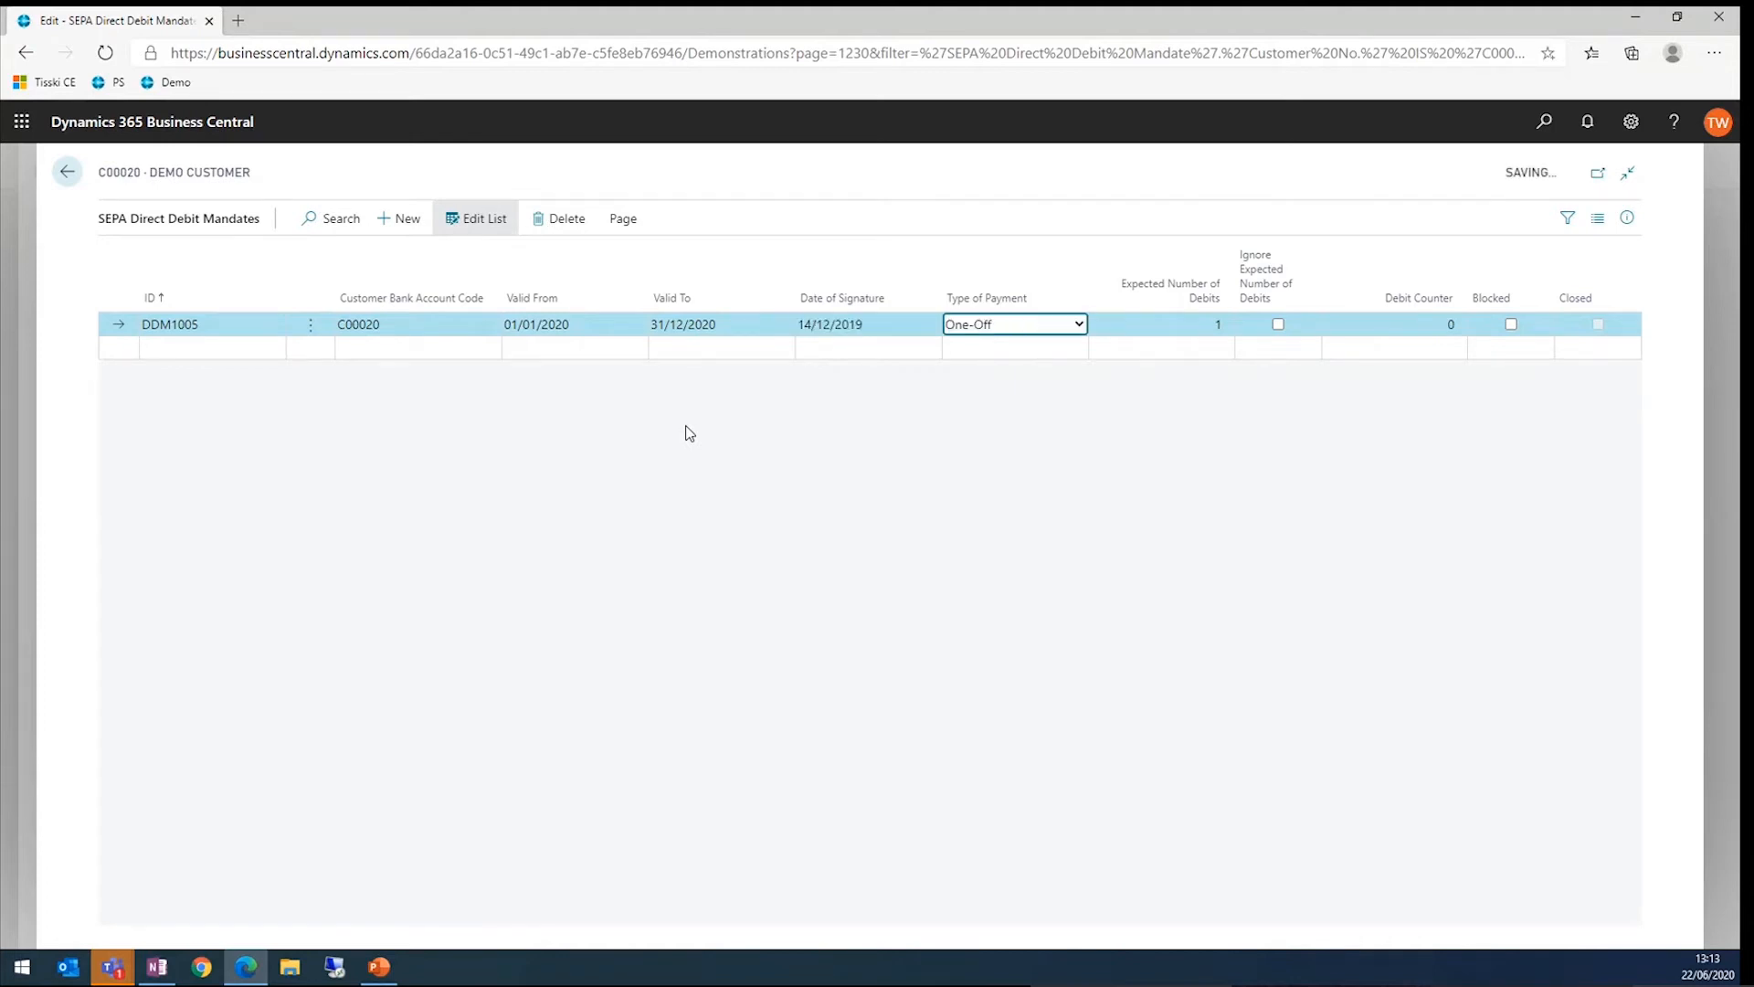
Step: Set the mandate's payment type to Recurrent with 12 expected debits, and return to the customer card
{"action": "left_click", "coordinate": [973, 330]}
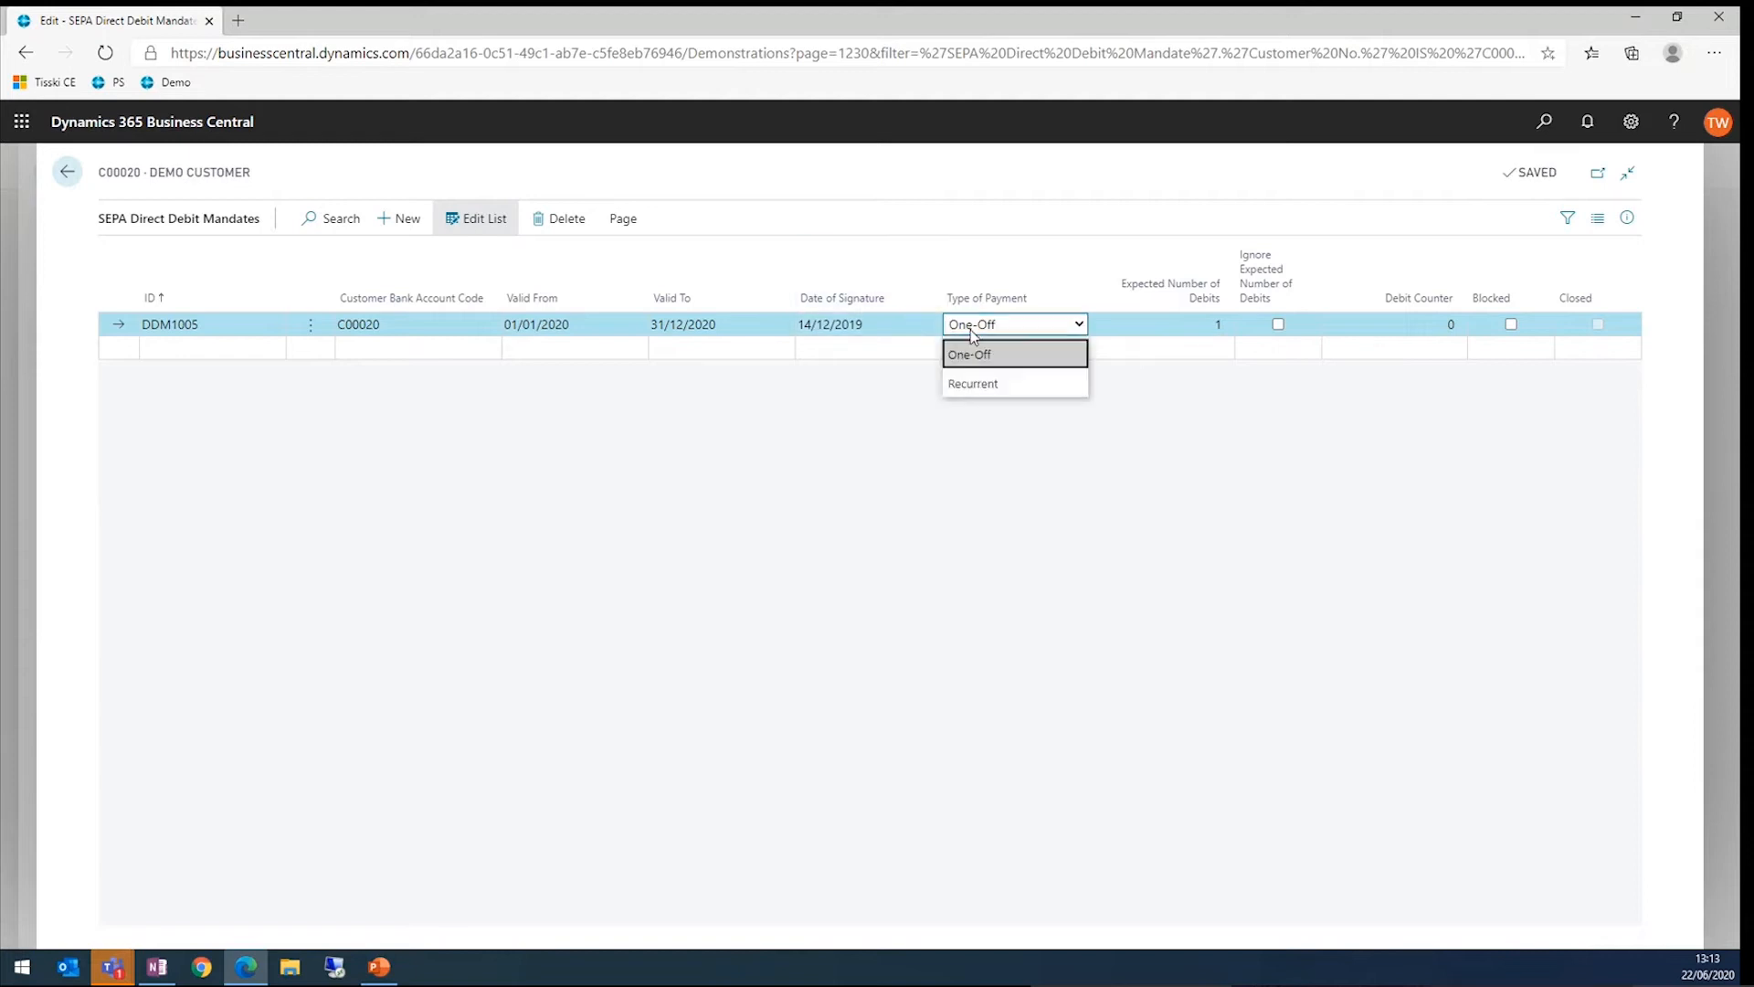
{"action": "left_click", "coordinate": [971, 386]}
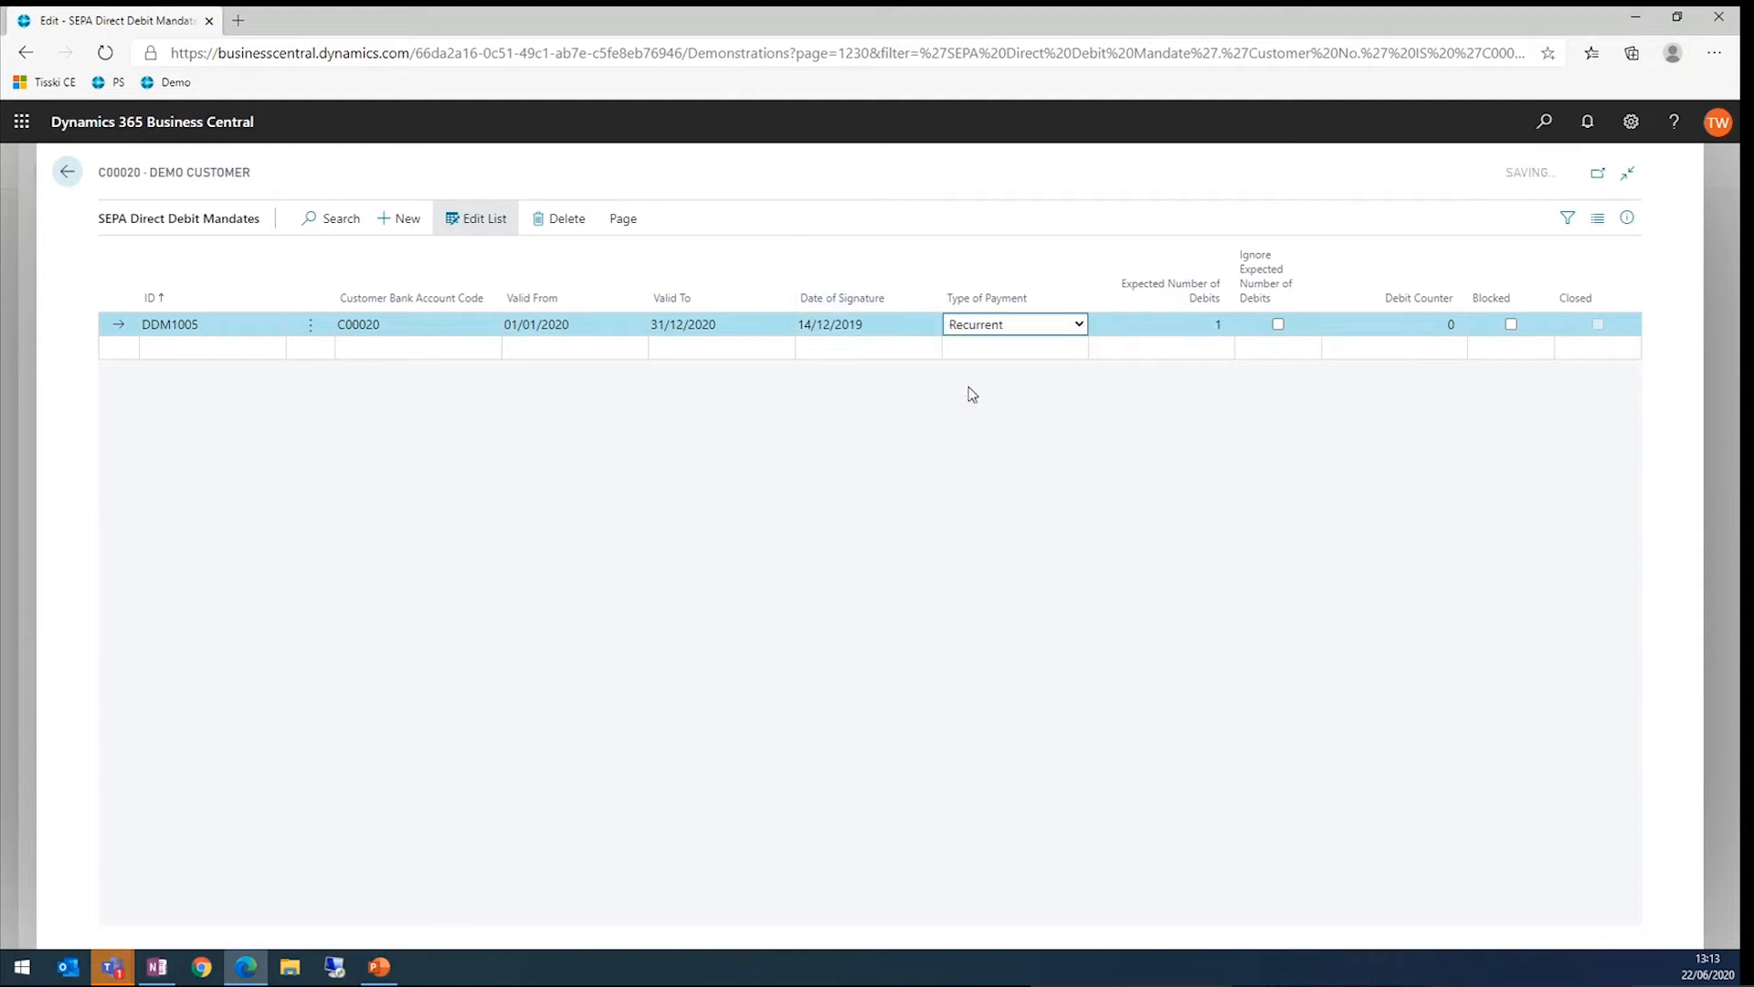
{"action": "left_click", "coordinate": [1185, 326]}
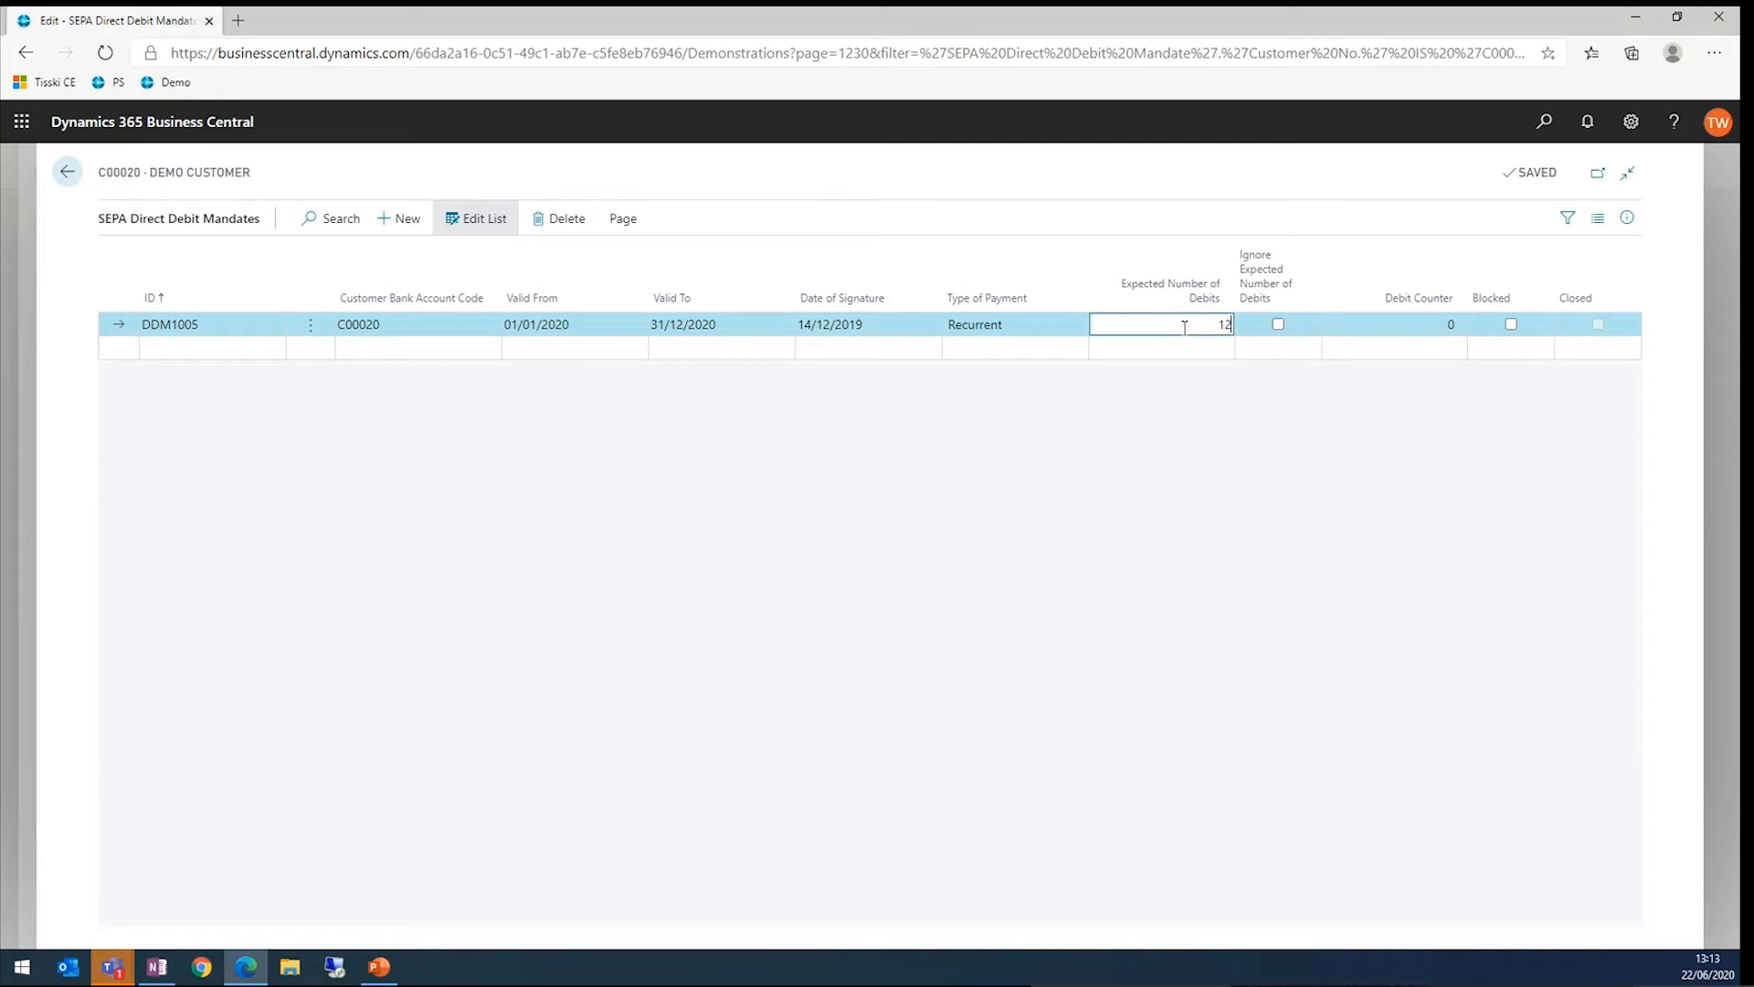
{"action": "key", "text": "Tab"}
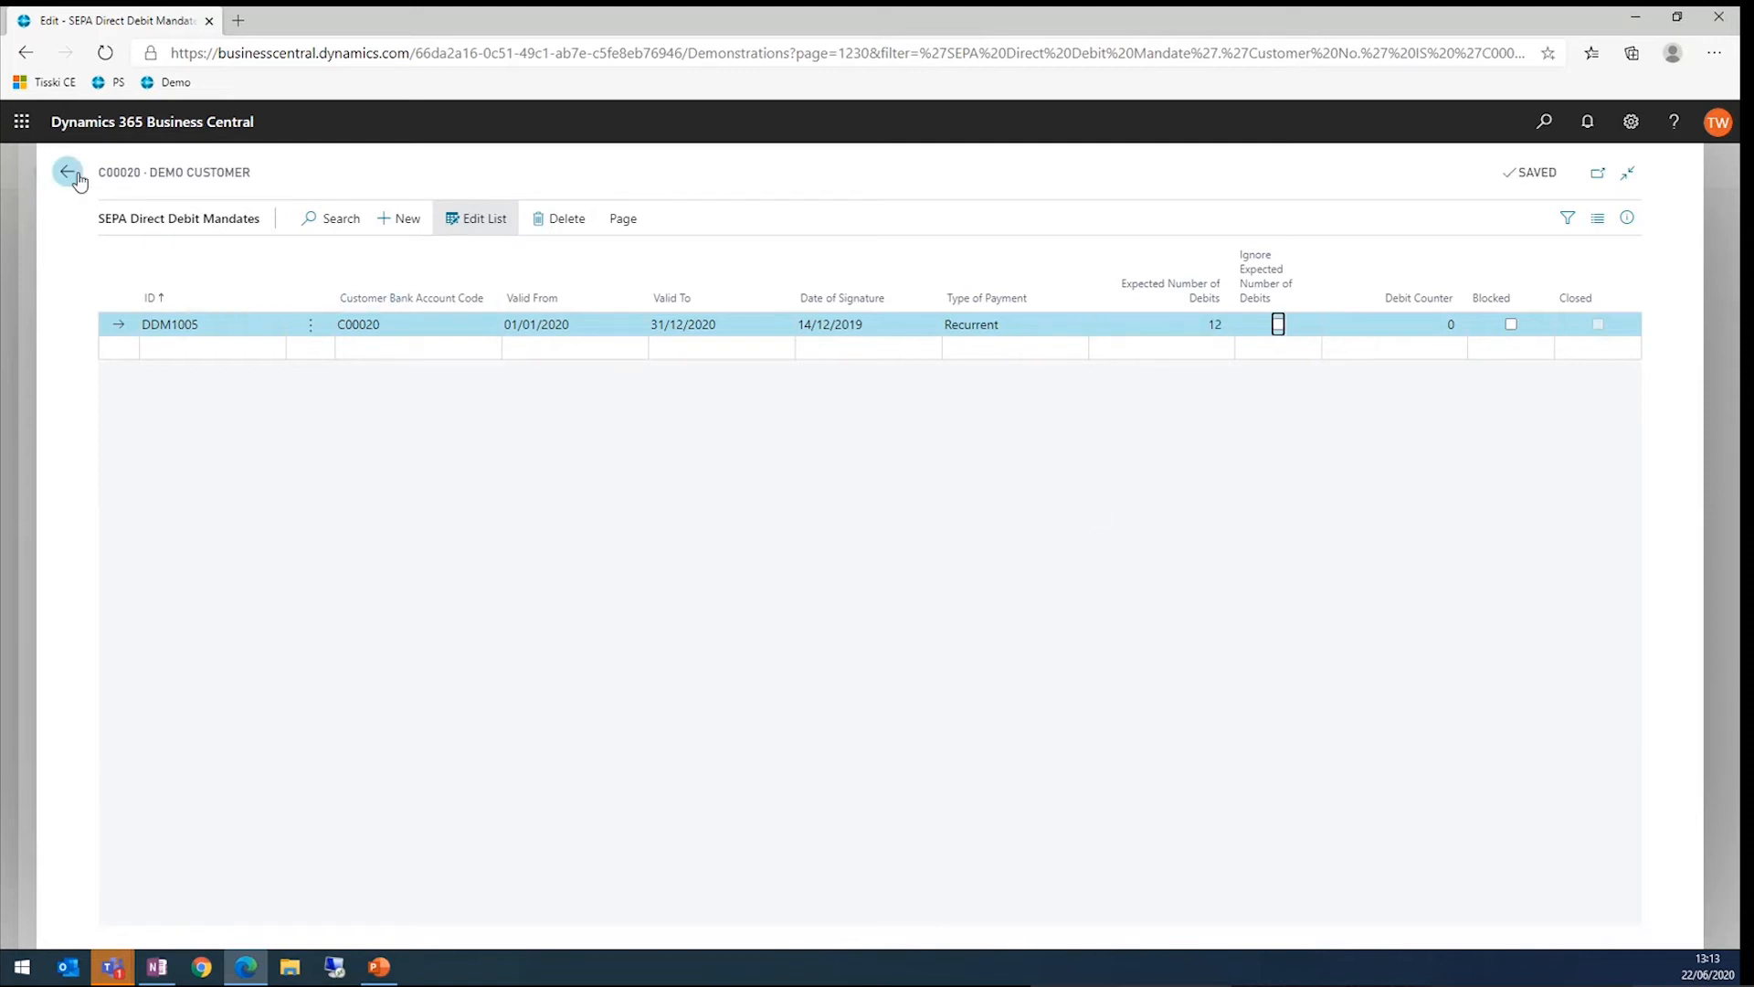
{"action": "left_click", "coordinate": [67, 171]}
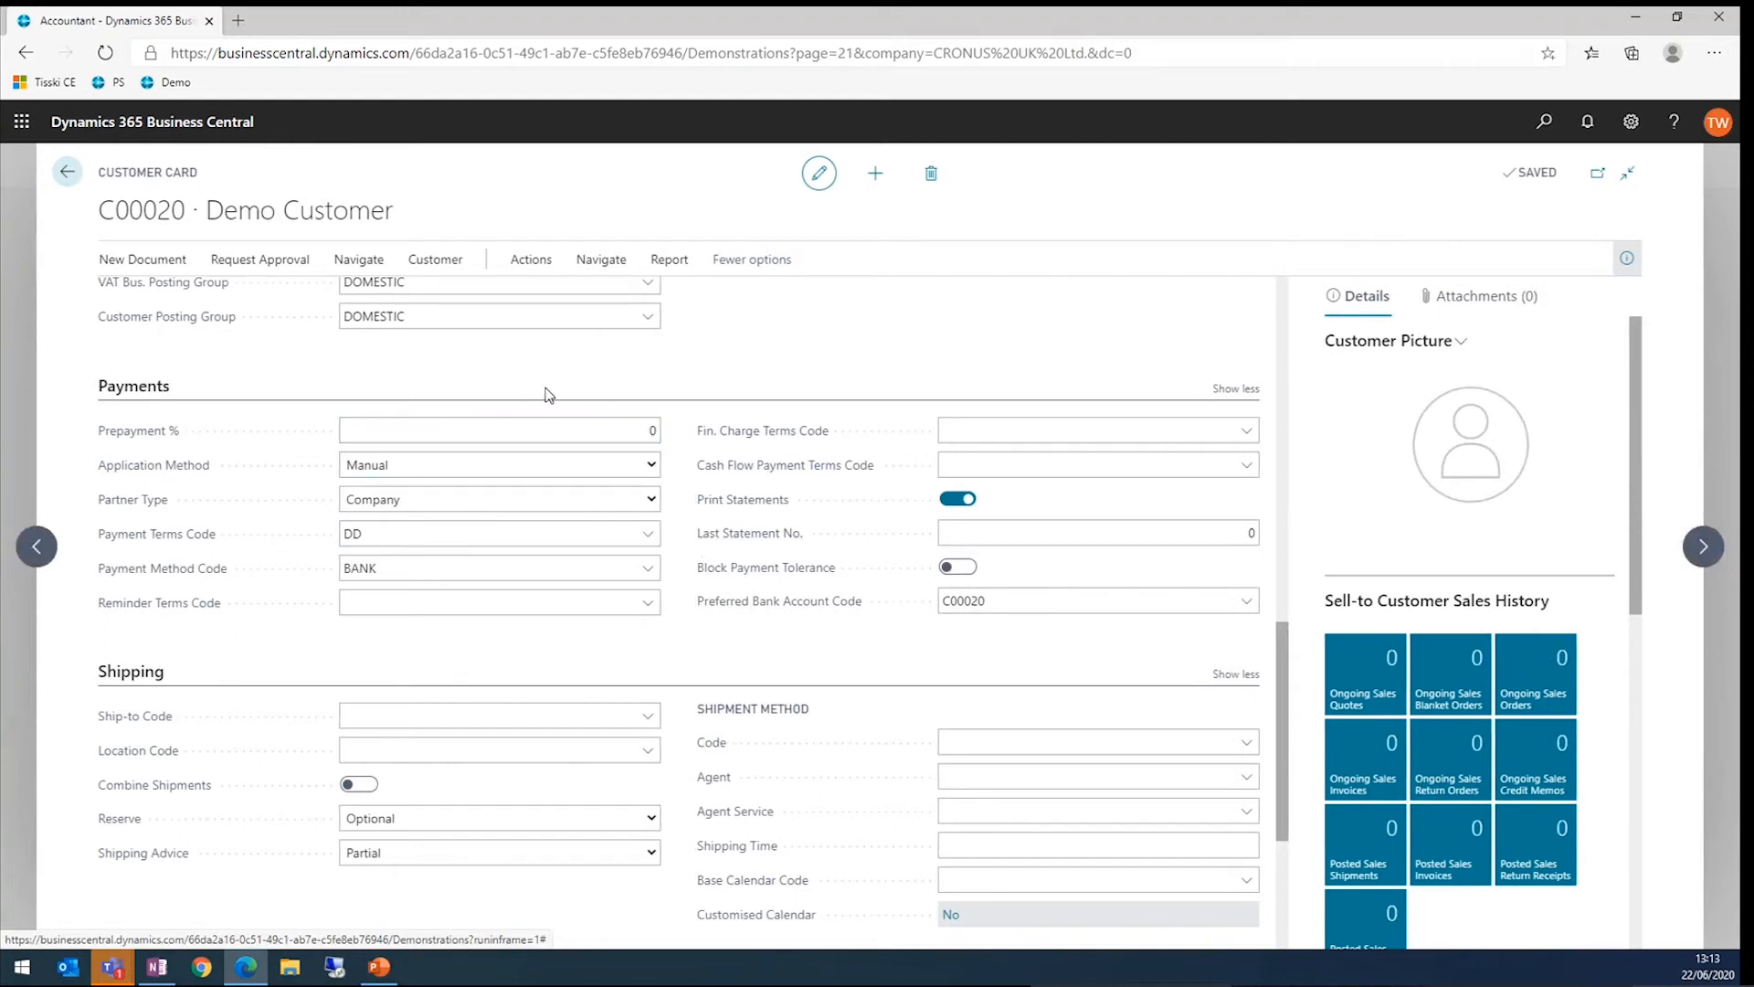
Step: Start a new standard sales code from the customer's recurring sales lines, with code SERVICES and description Services
{"action": "left_click", "coordinate": [619, 271]}
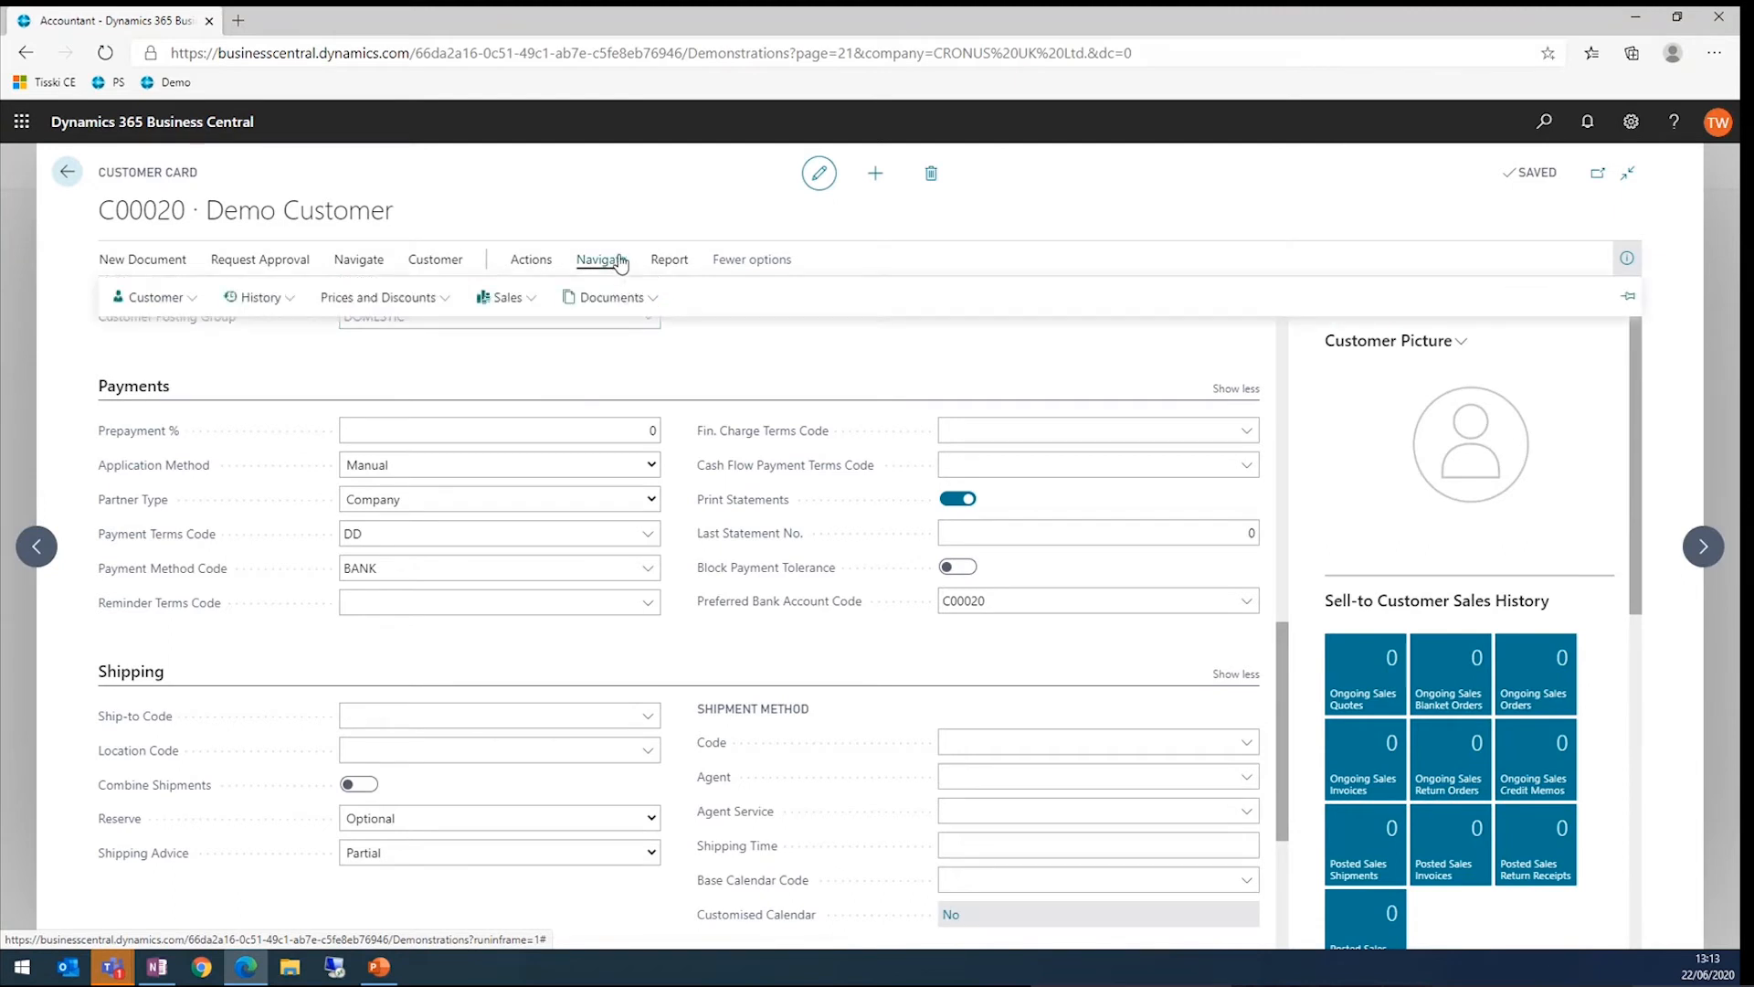
{"action": "left_click", "coordinate": [504, 298]}
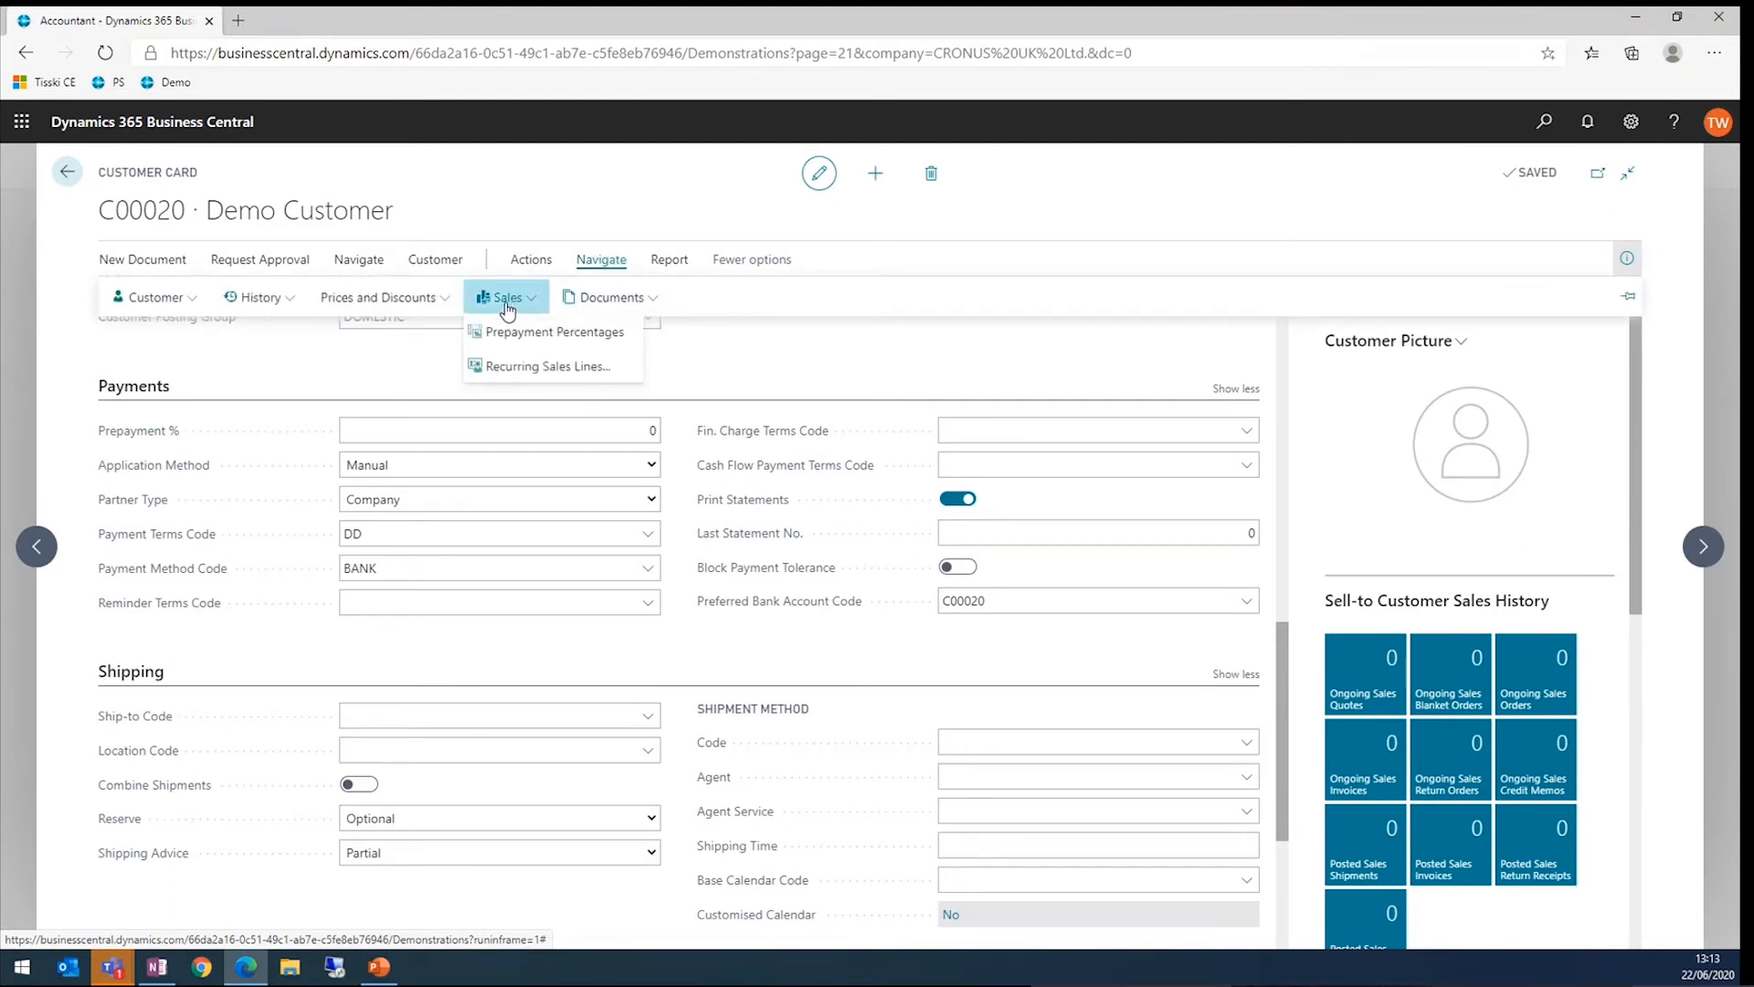
{"action": "left_click", "coordinate": [554, 373]}
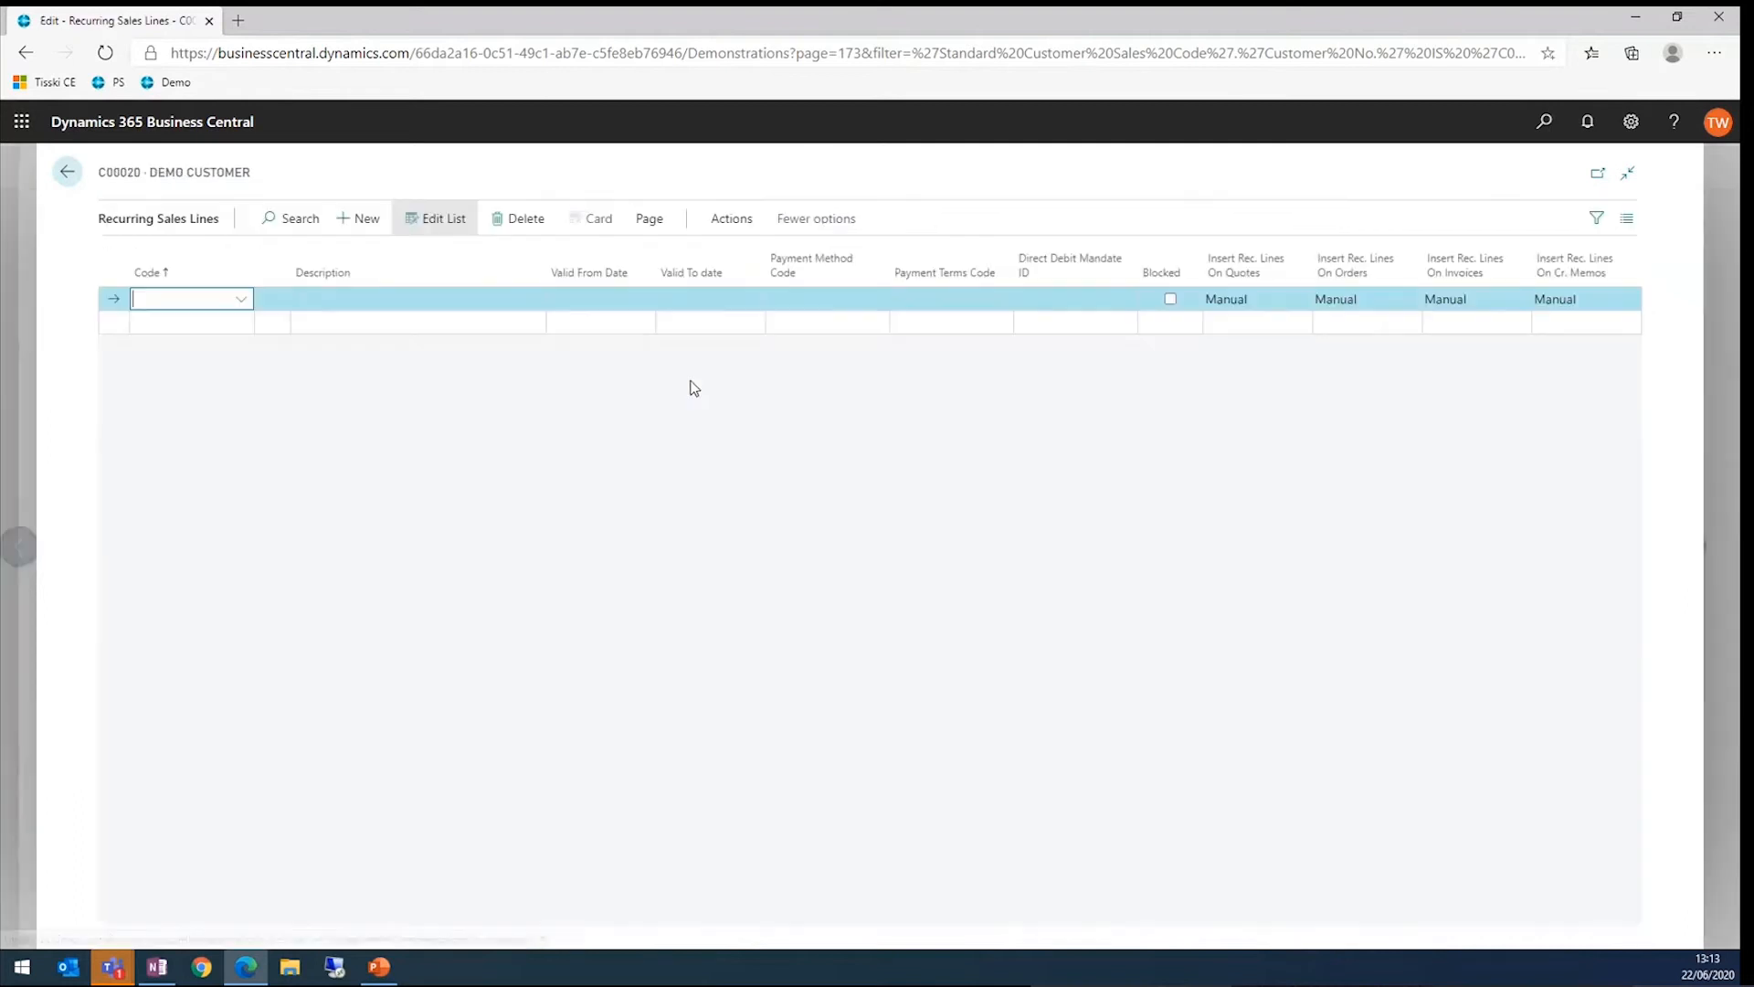
{"action": "left_click", "coordinate": [240, 302]}
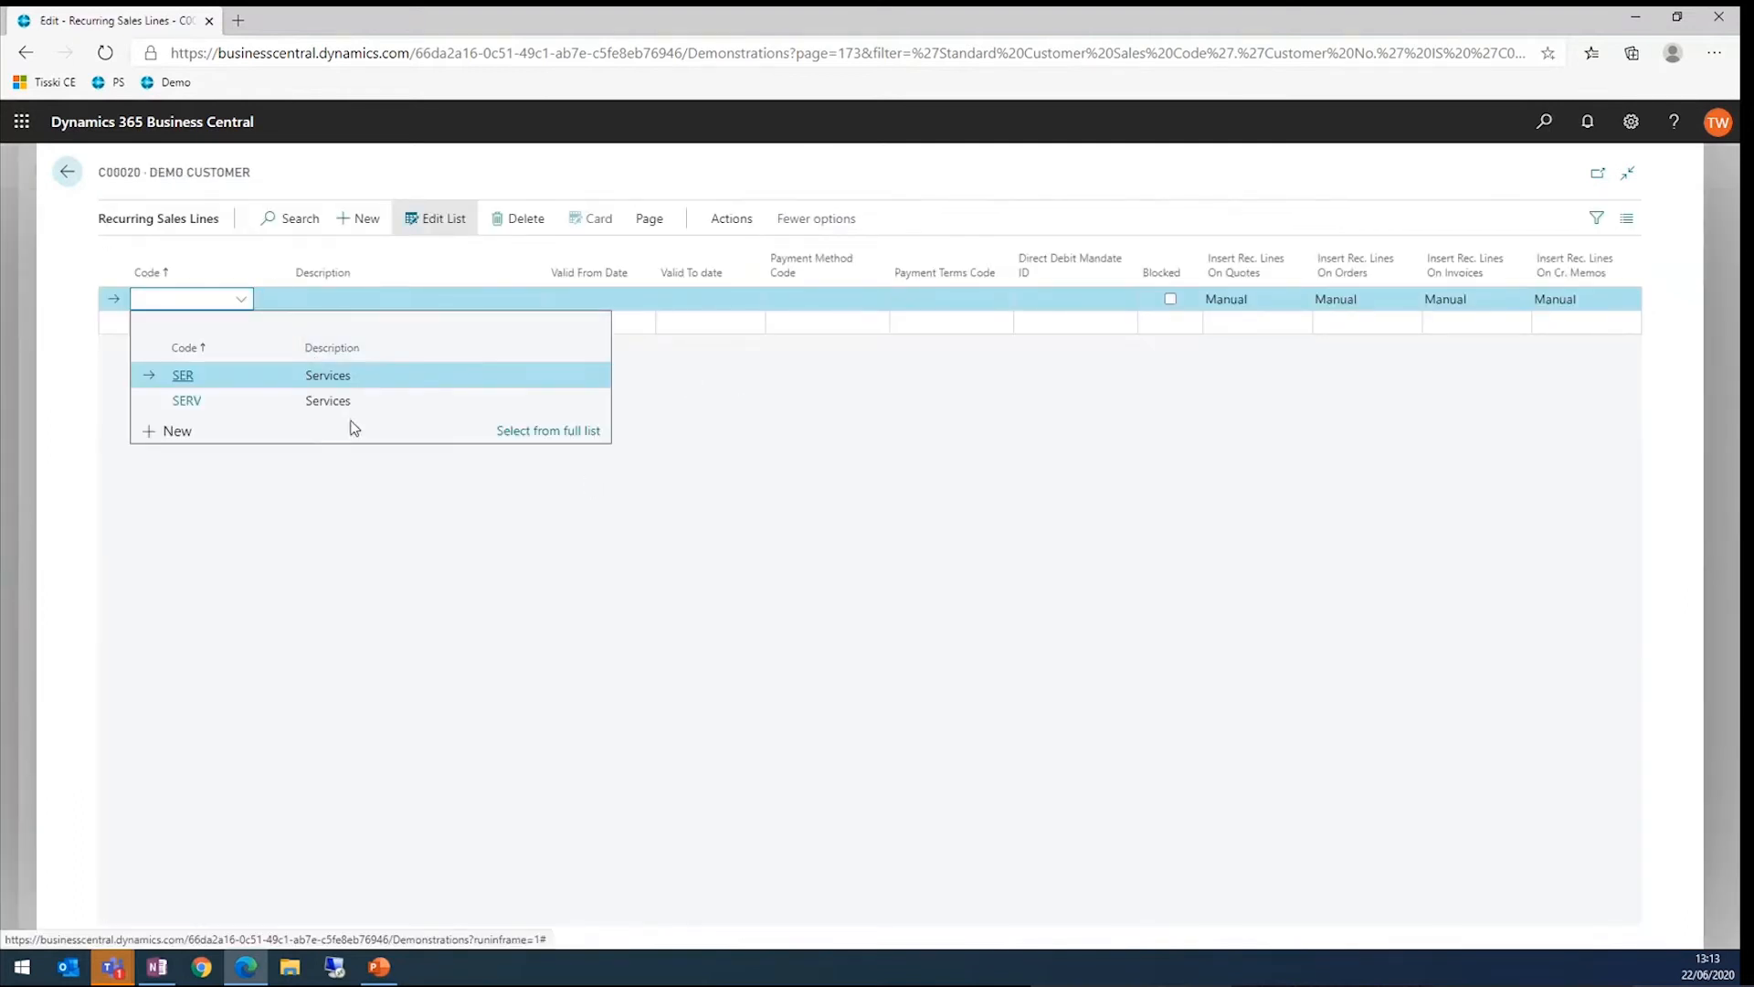
{"action": "left_click", "coordinate": [177, 433]}
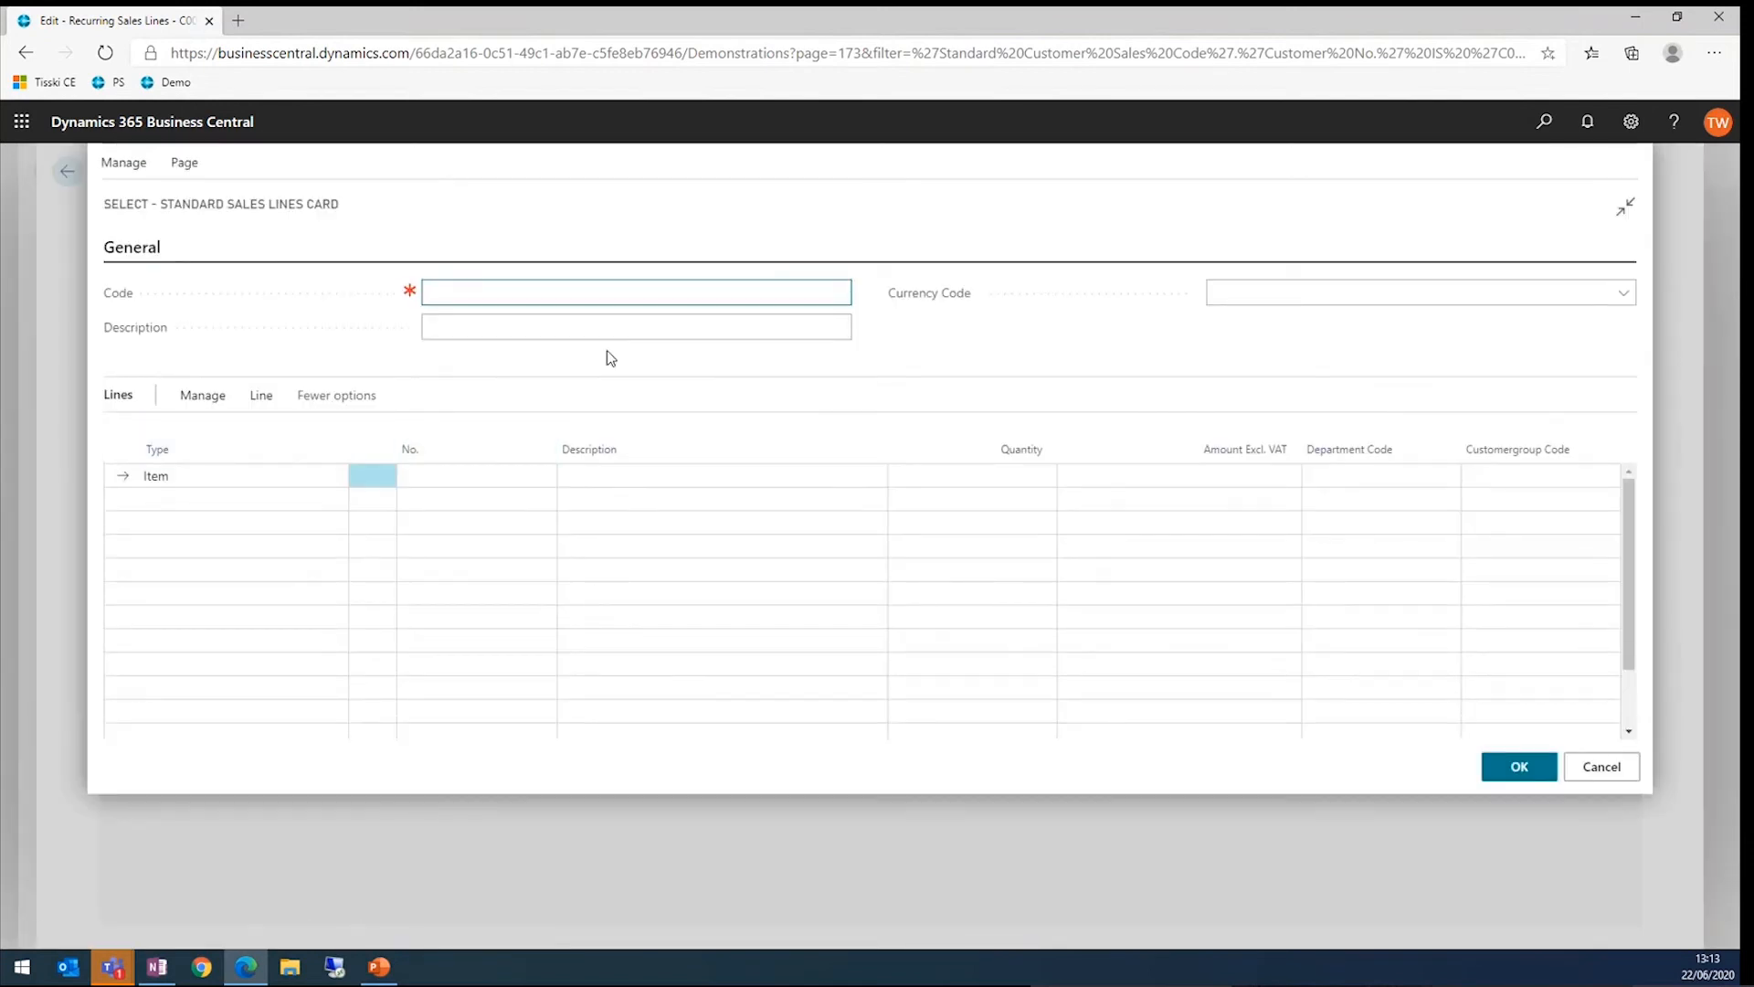
{"action": "type", "text": "Services"}
{"action": "key", "text": "Tab"}
{"action": "type", "text": "Services"}
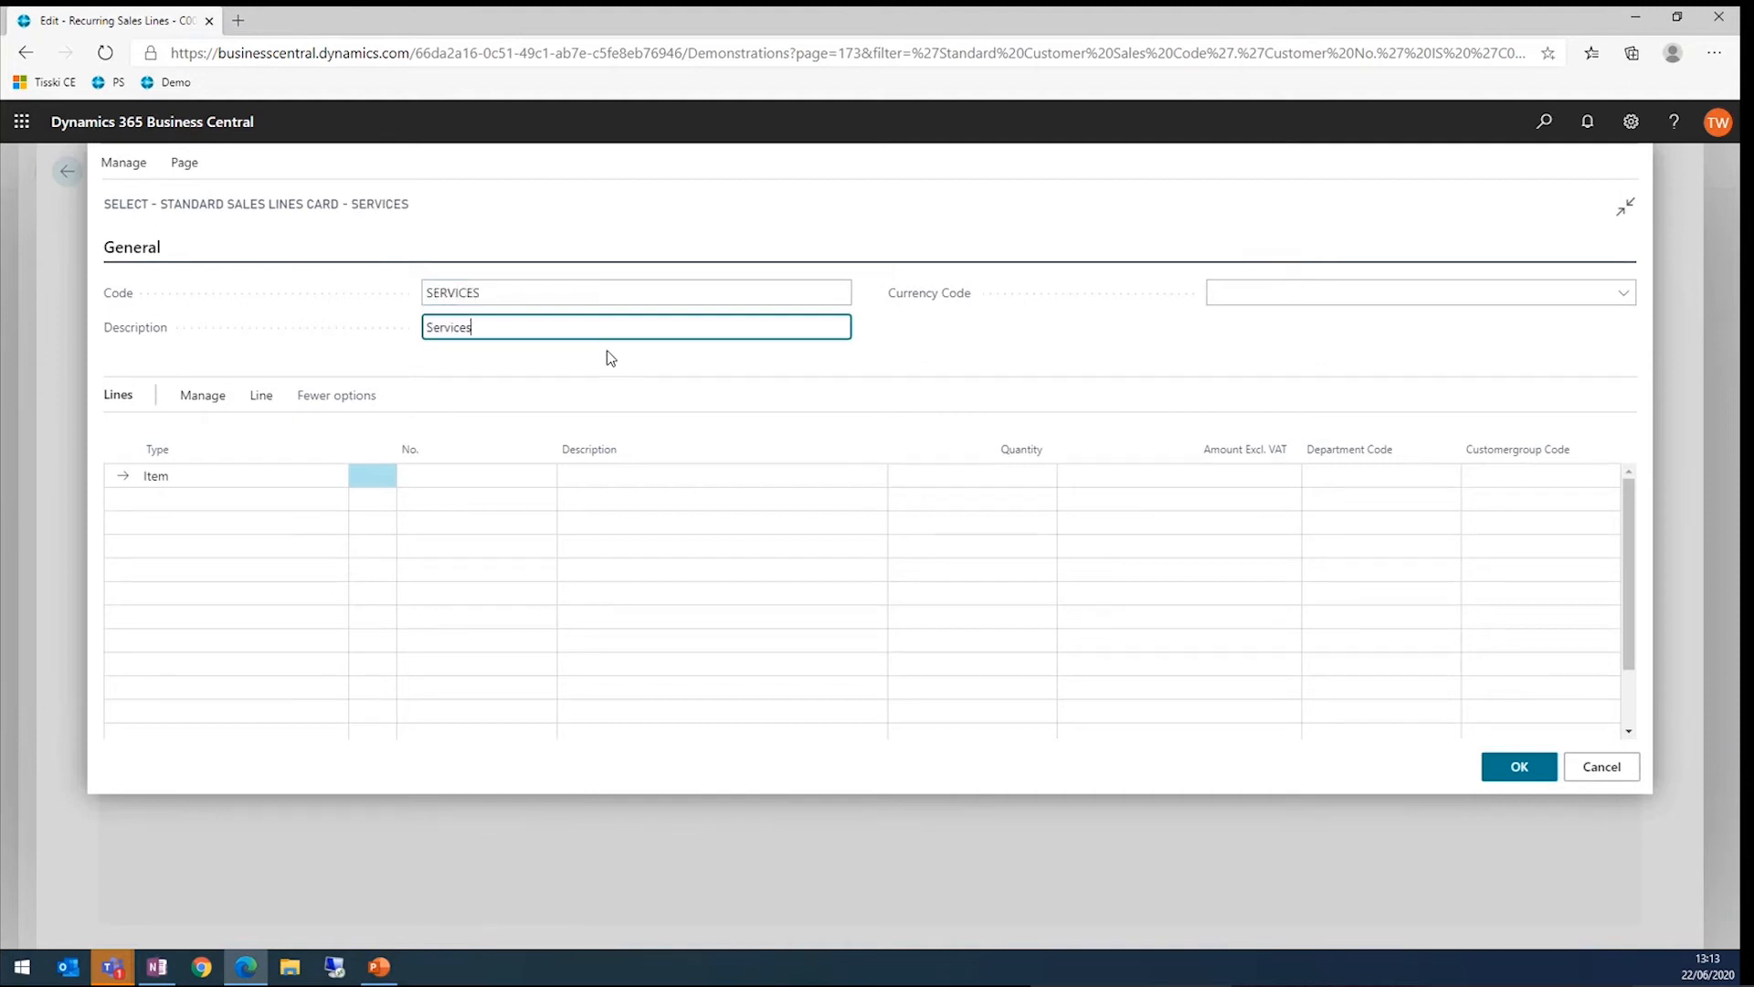
{"action": "key", "text": "Tab"}
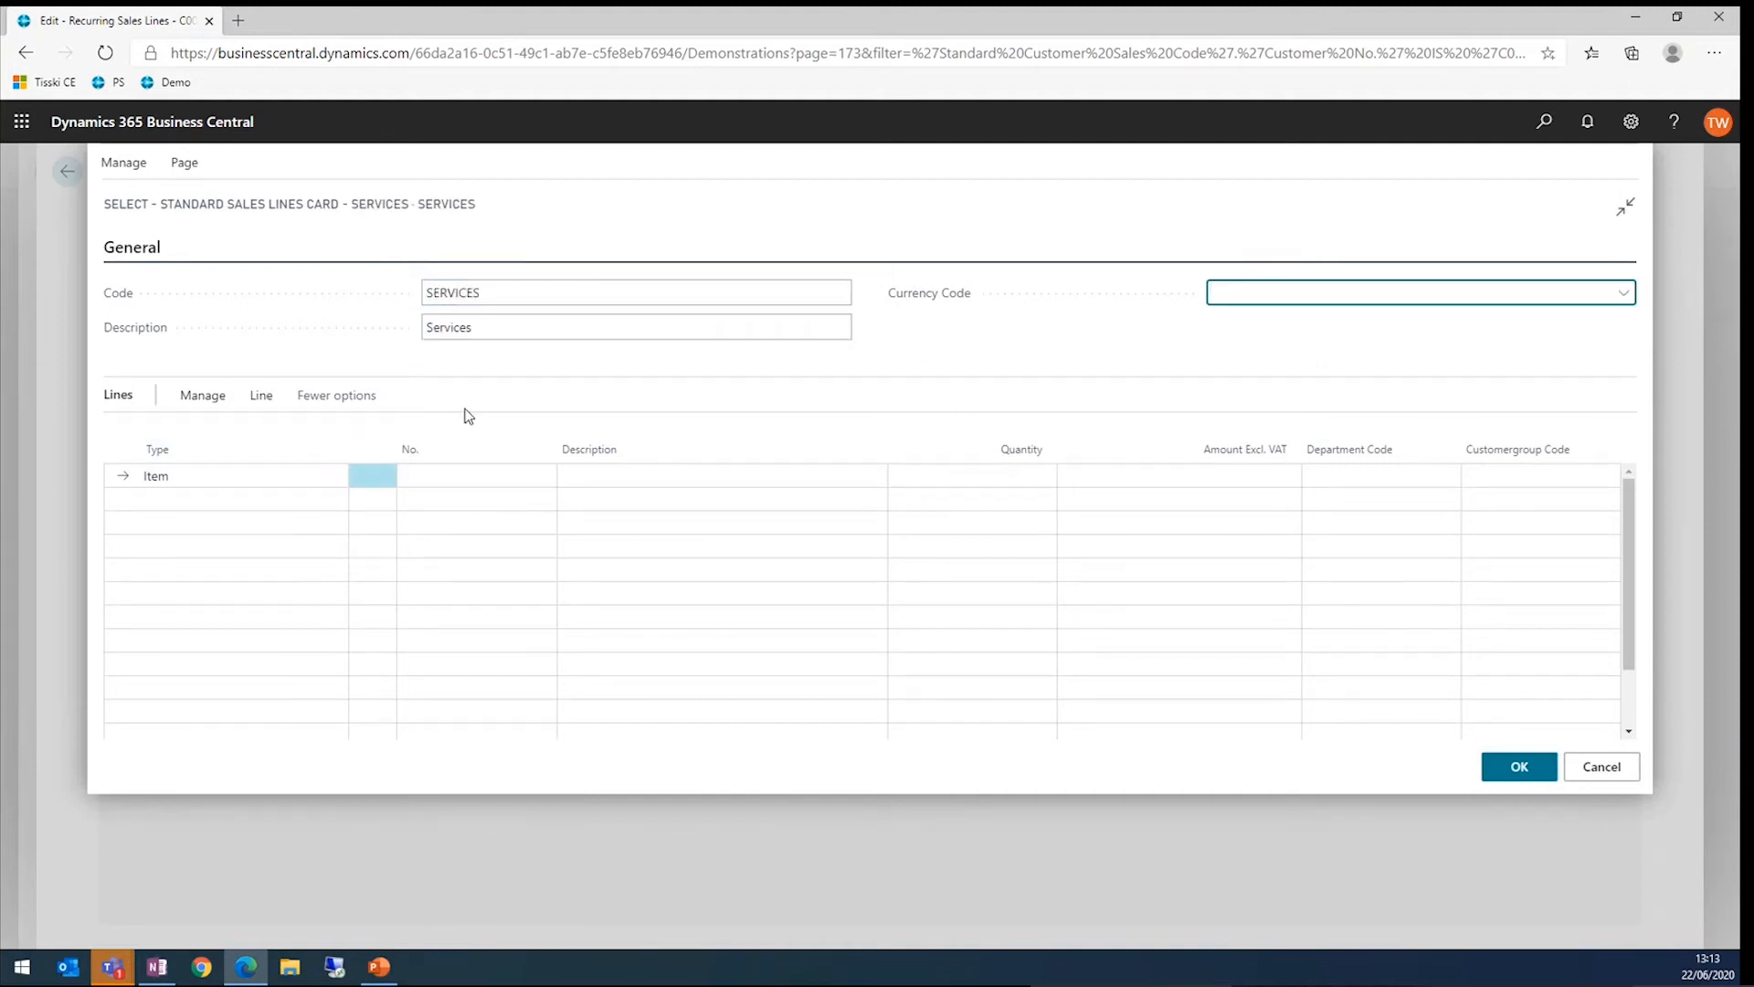
Step: Add an Item line for item 1000 Service with quantity 3, and accept the code for the customer's recurring sales line
{"action": "left_click", "coordinate": [231, 482]}
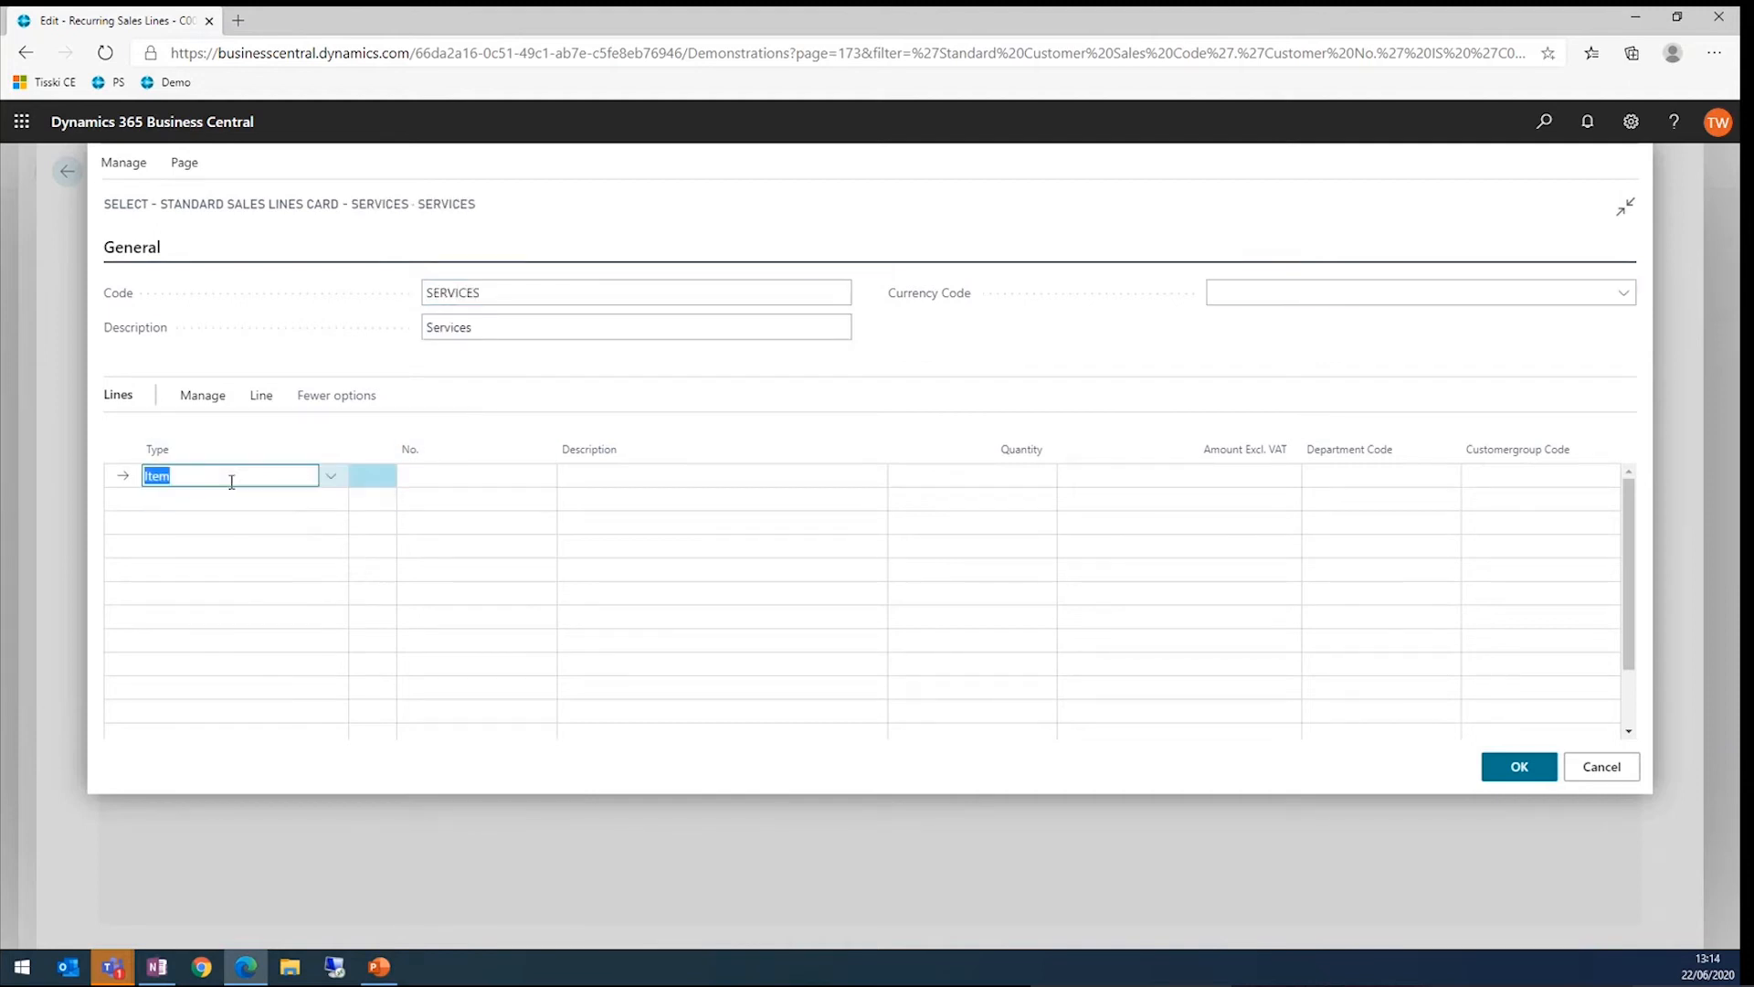
{"action": "left_click", "coordinate": [331, 480]}
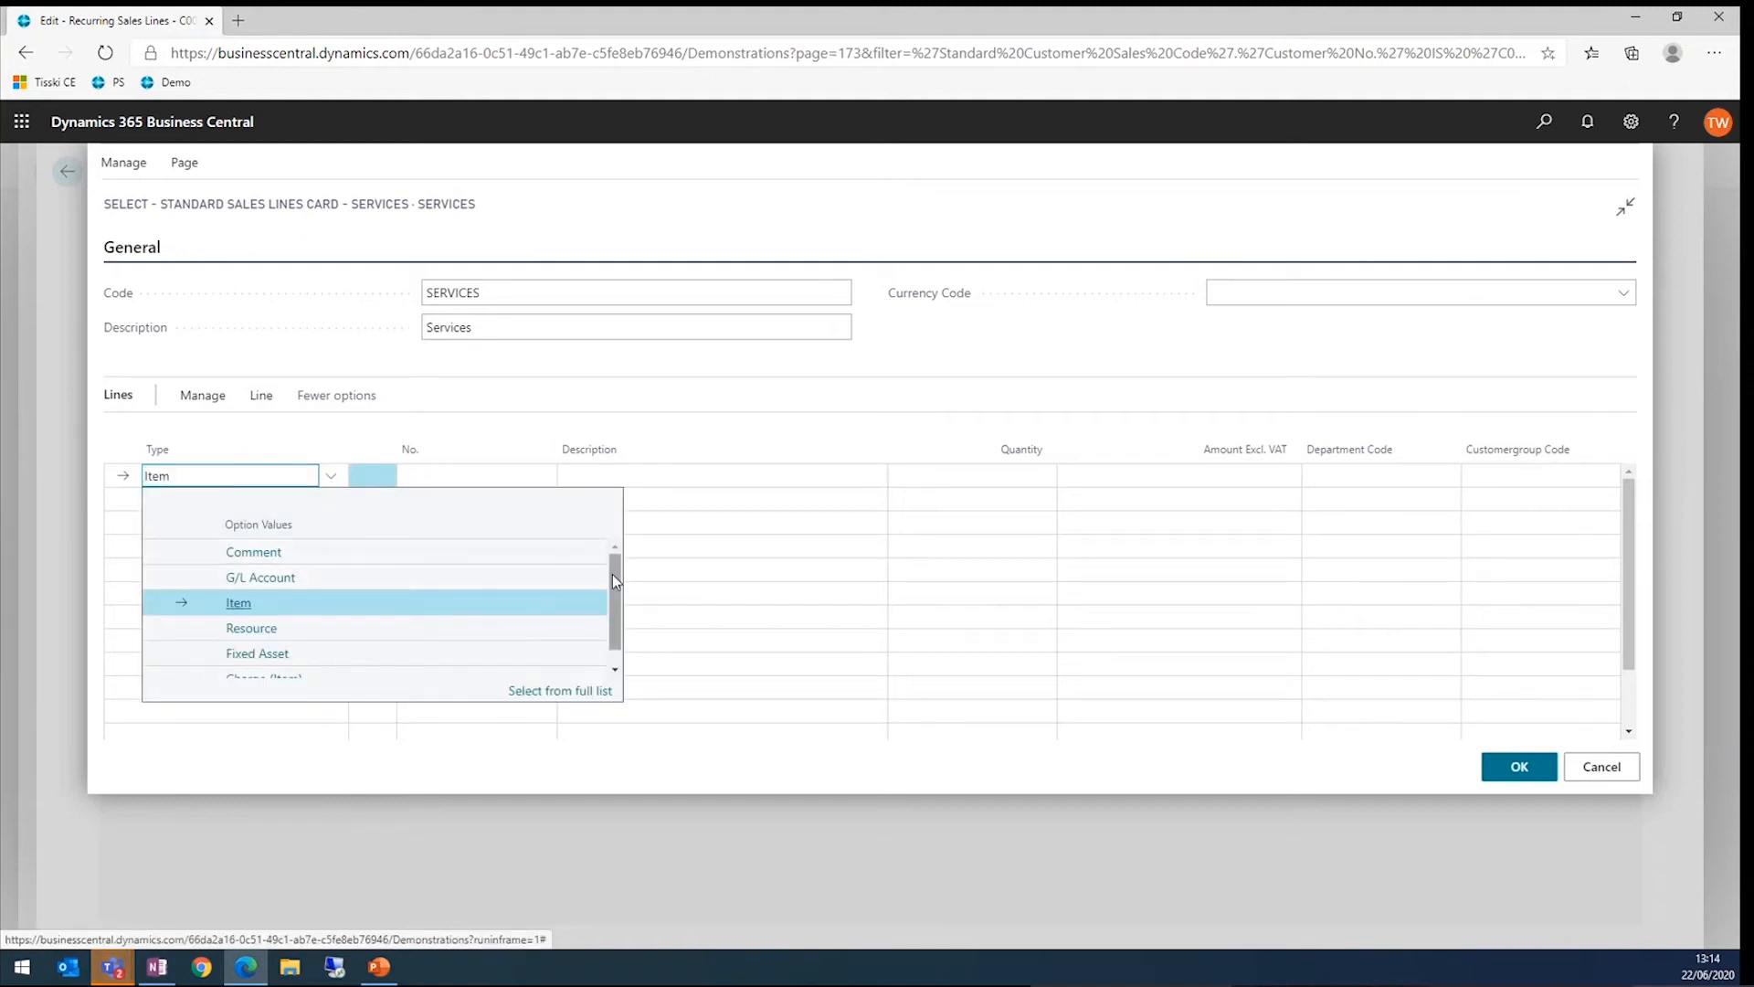
{"action": "left_click_drag", "start_coordinate": [612, 574], "coordinate": [606, 594]}
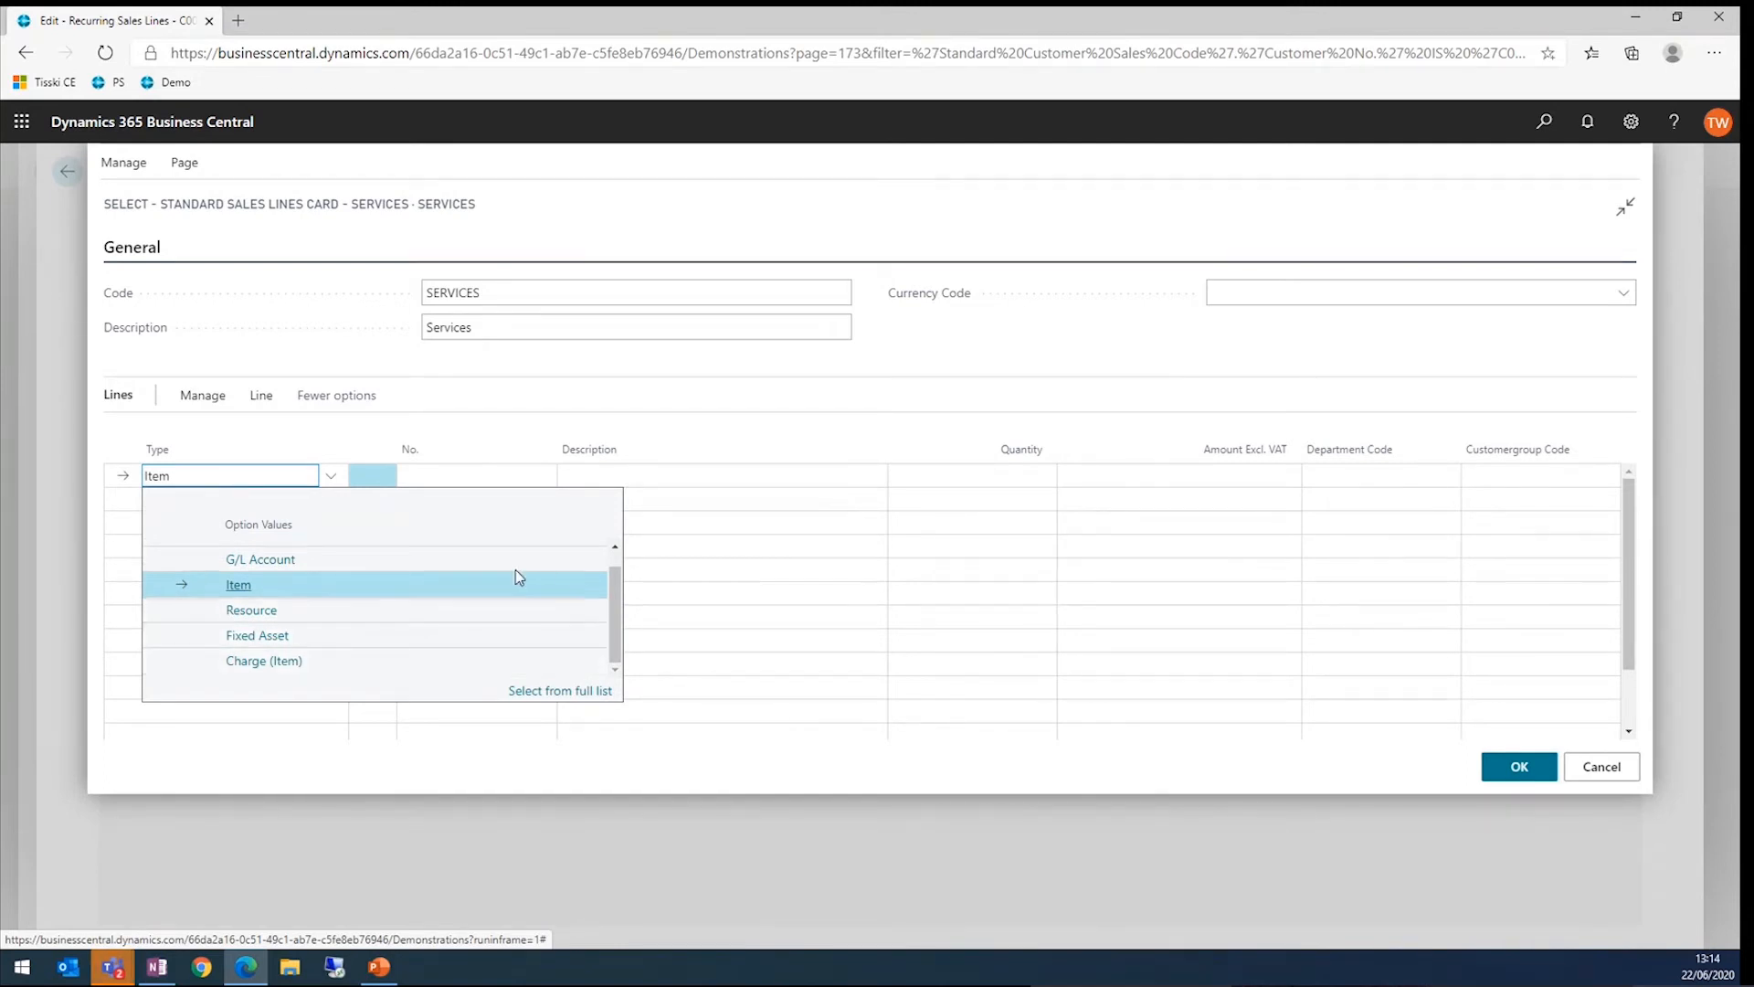
{"action": "left_click", "coordinate": [345, 584]}
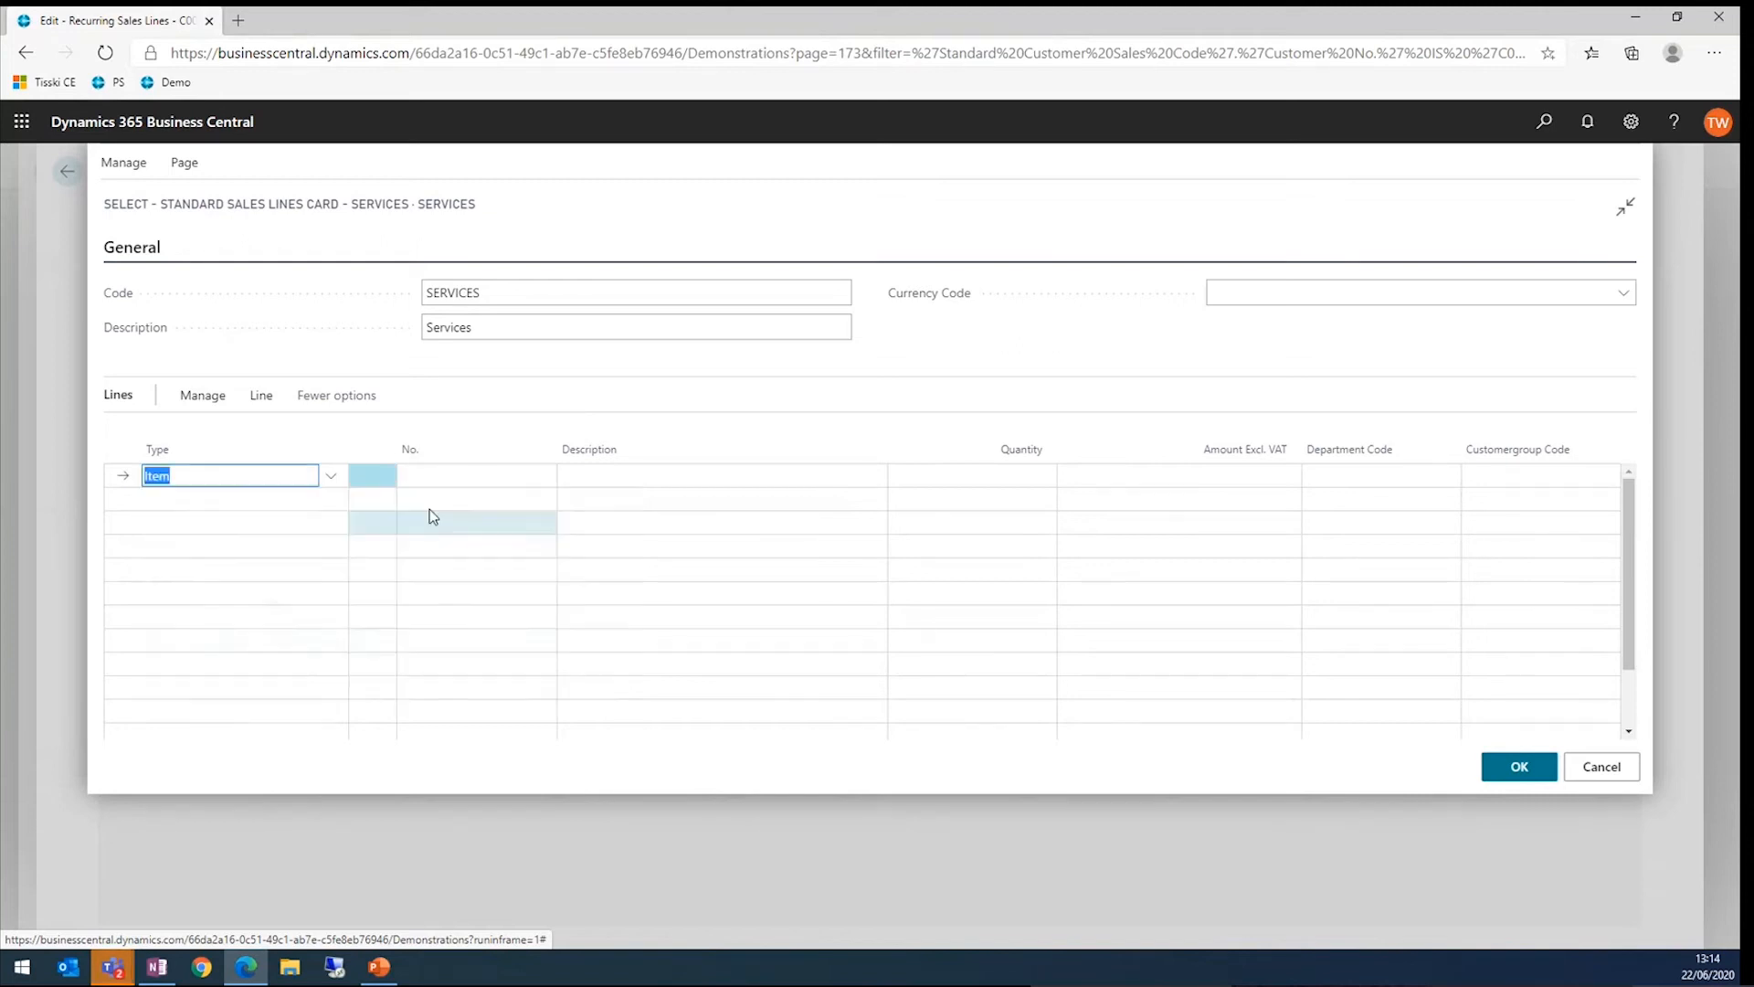
{"action": "left_click", "coordinate": [443, 475]}
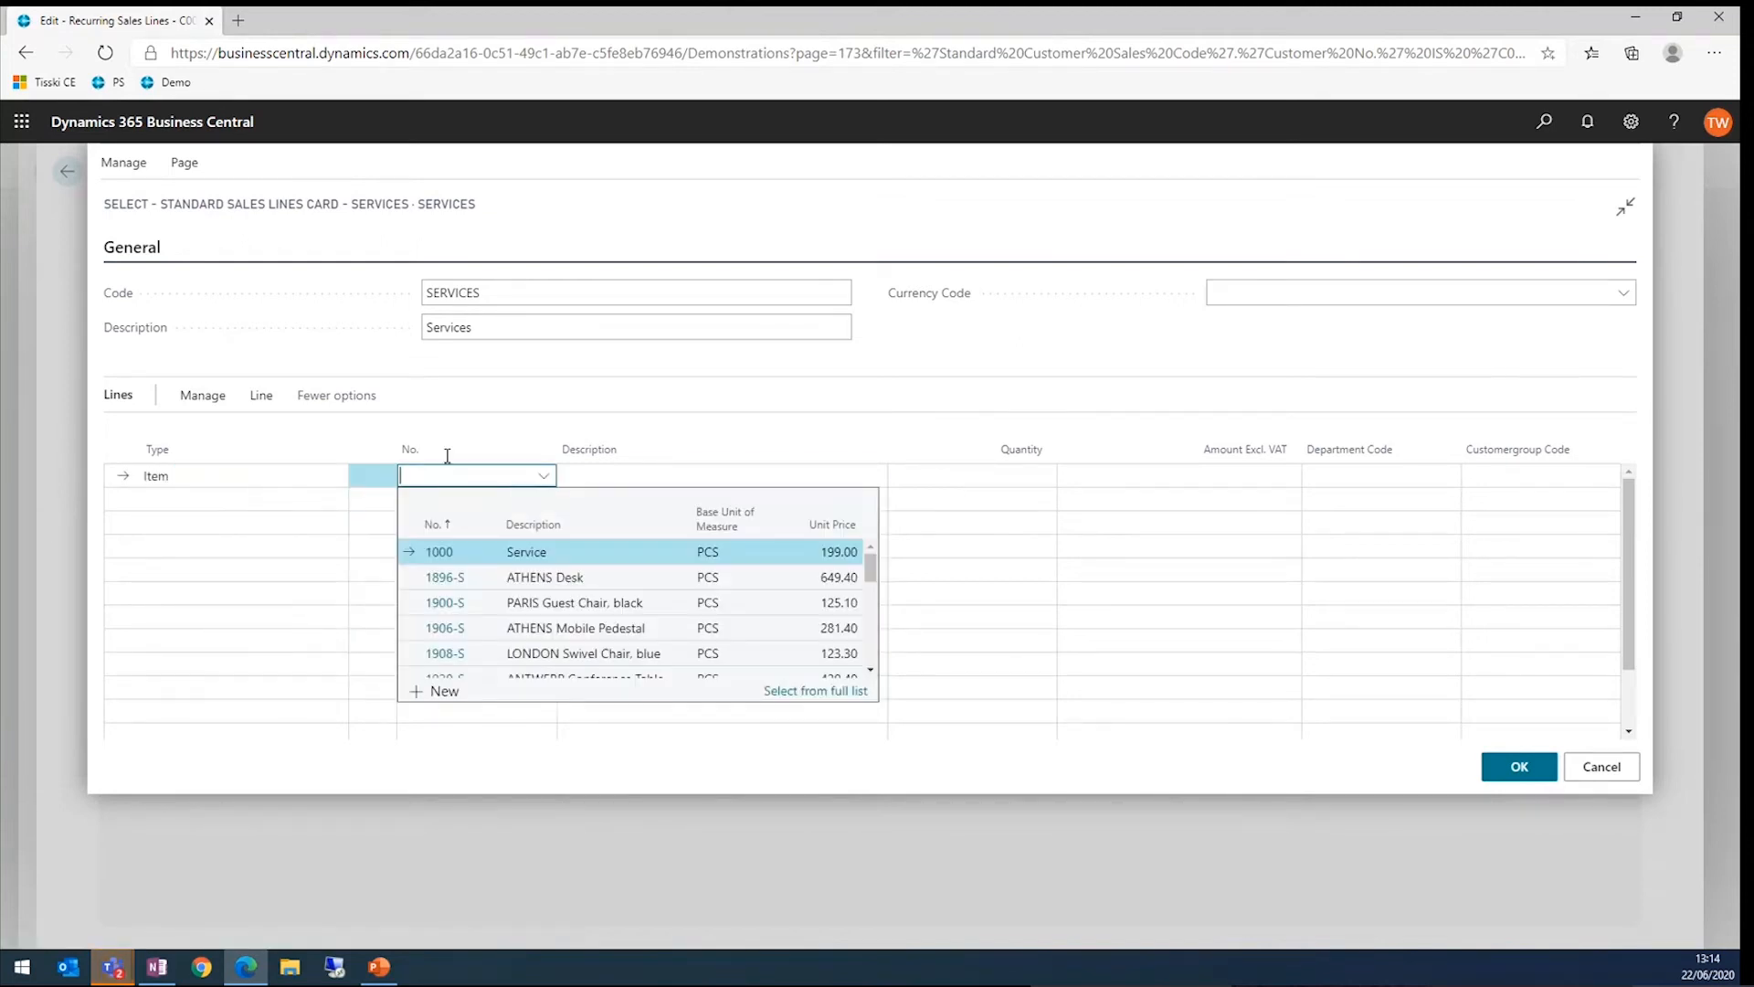
{"action": "key", "text": "Return"}
{"action": "left_click", "coordinate": [909, 474]}
{"action": "type", "text": "3"}
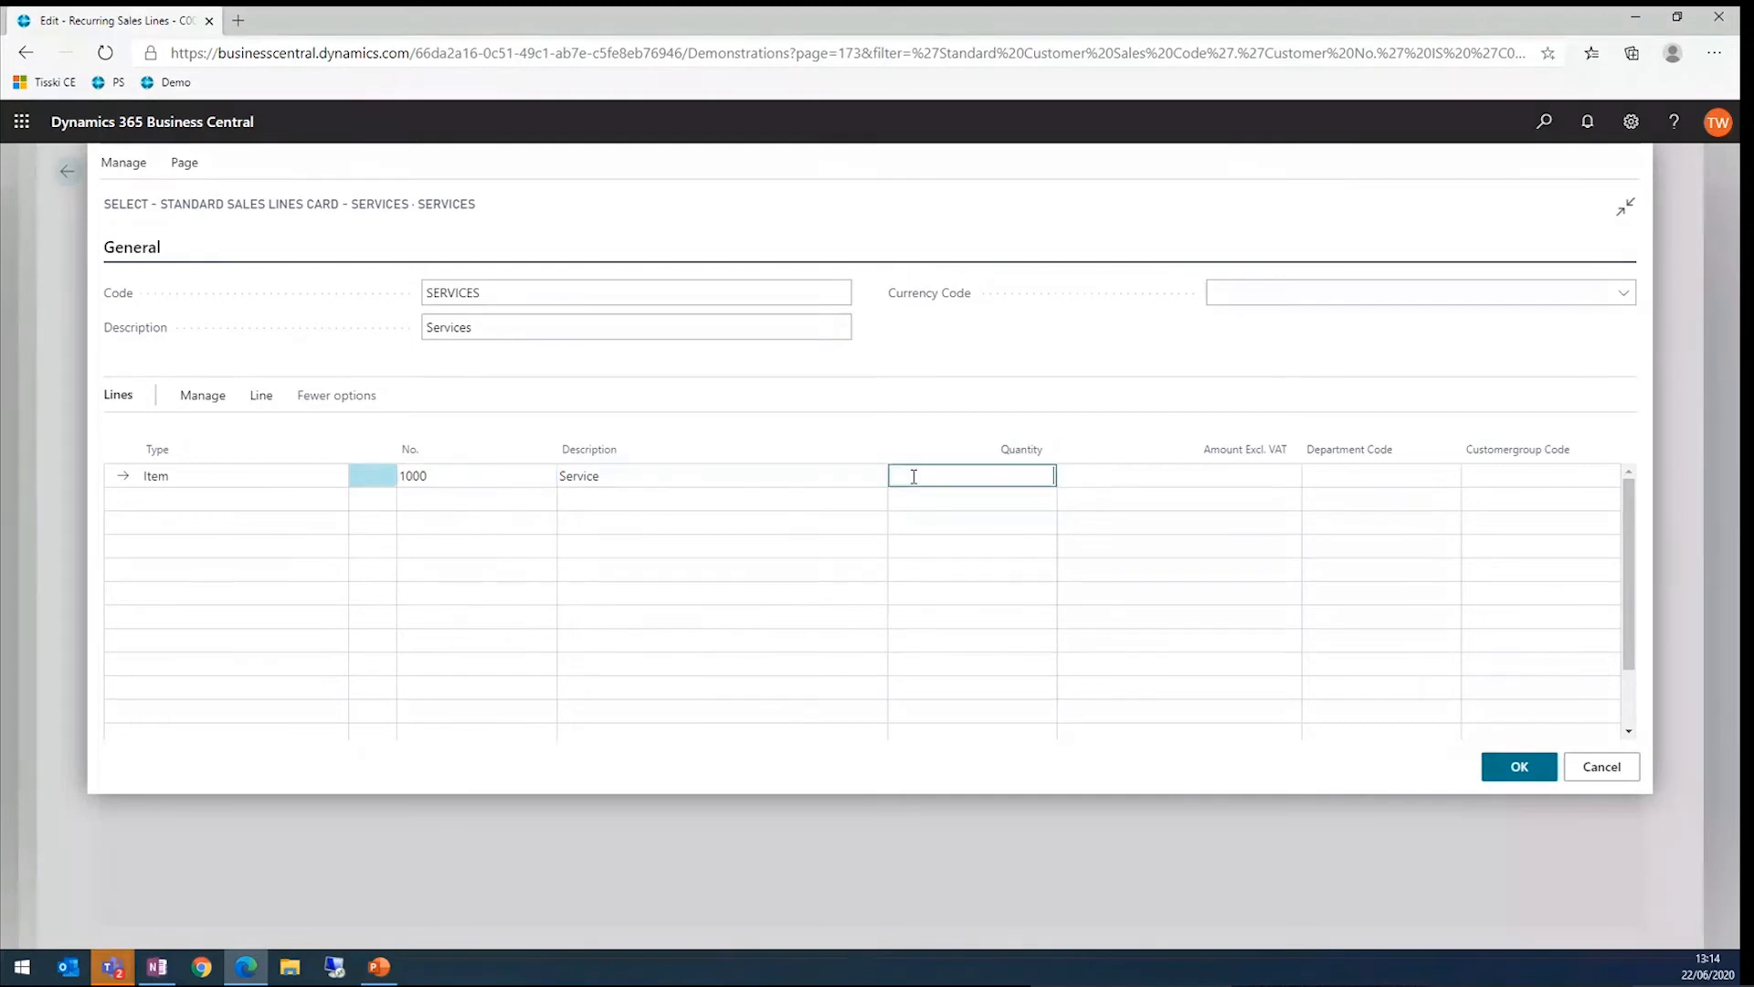
{"action": "key", "text": "Tab"}
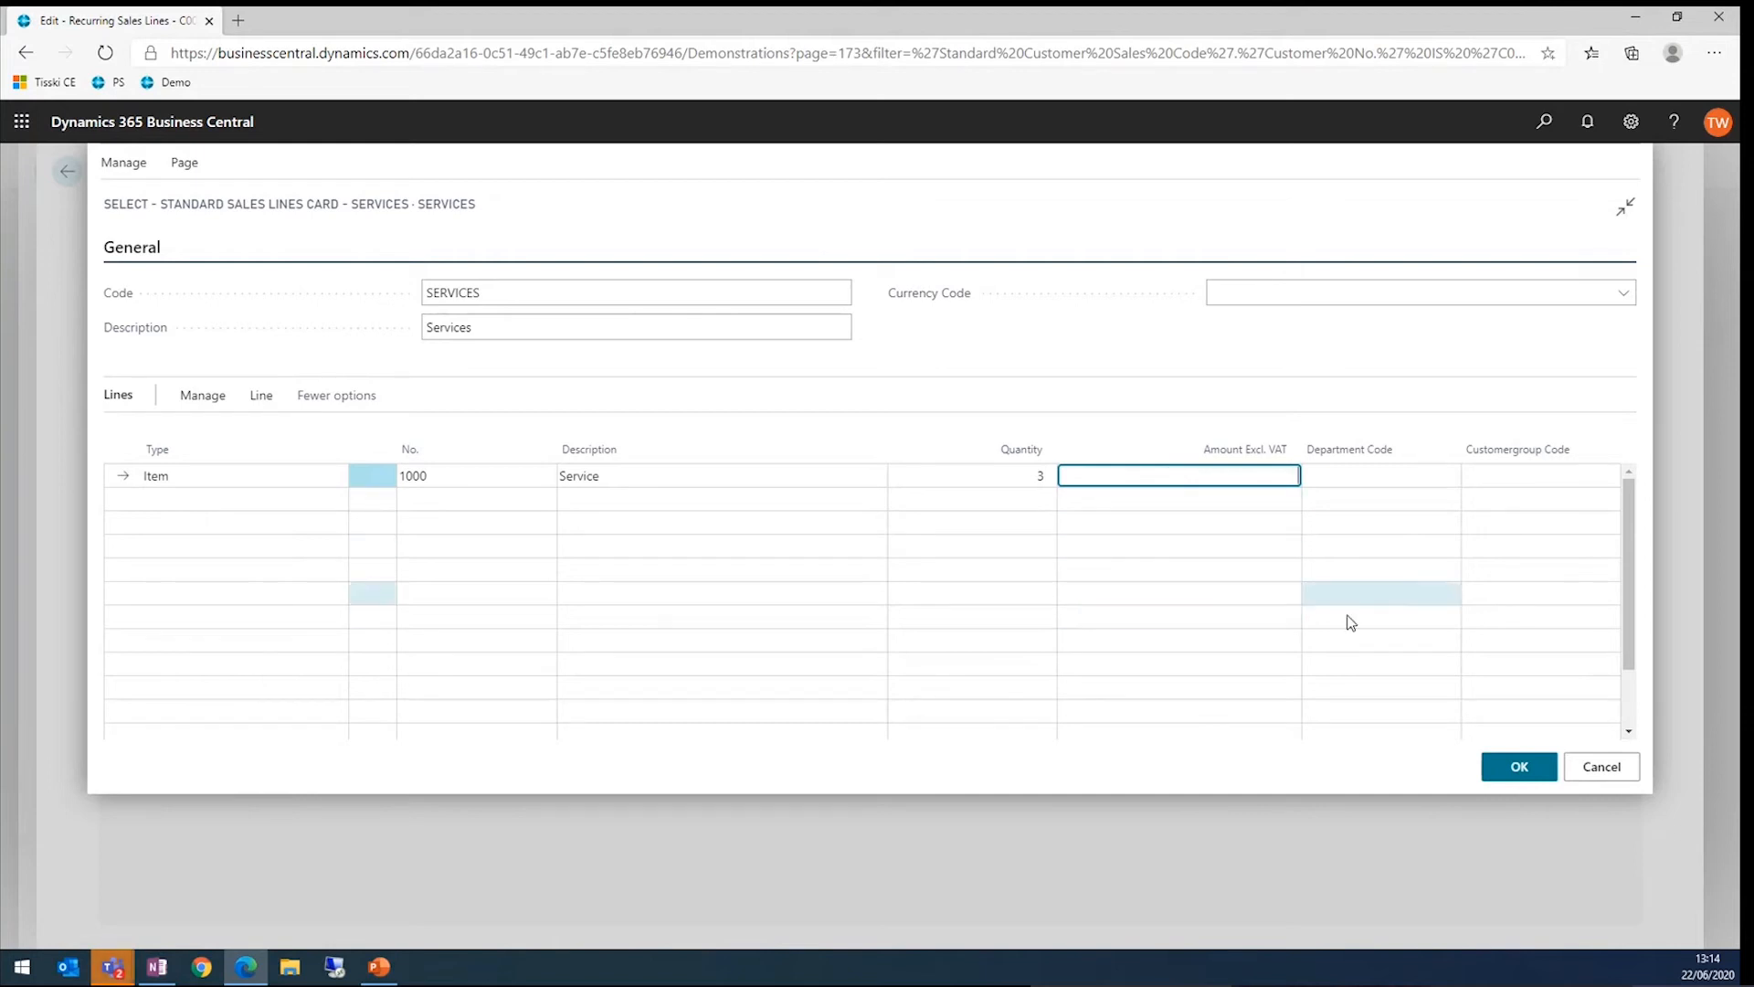
{"action": "left_click", "coordinate": [1519, 767]}
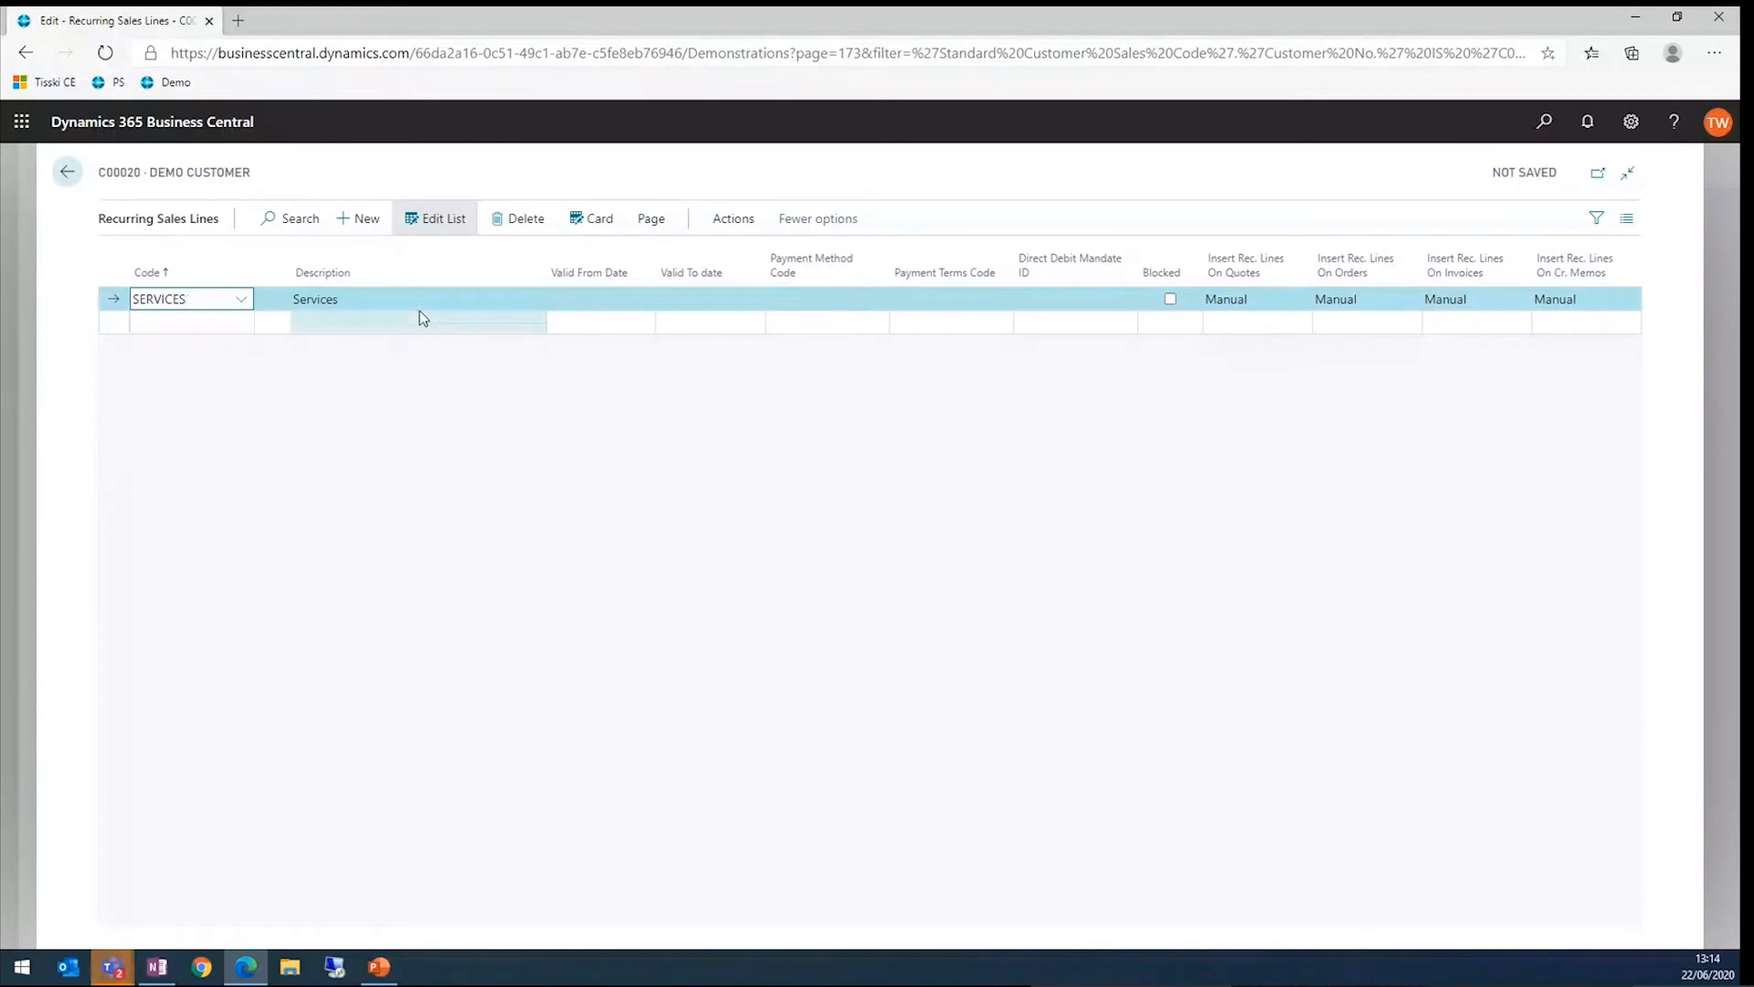
Step: Set the SERVICES recurring line's validity period from 01/01/2020 to 31/12/2020
{"action": "left_click", "coordinate": [580, 298]}
{"action": "type", "text": "01"}
{"action": "key", "text": "Tab"}
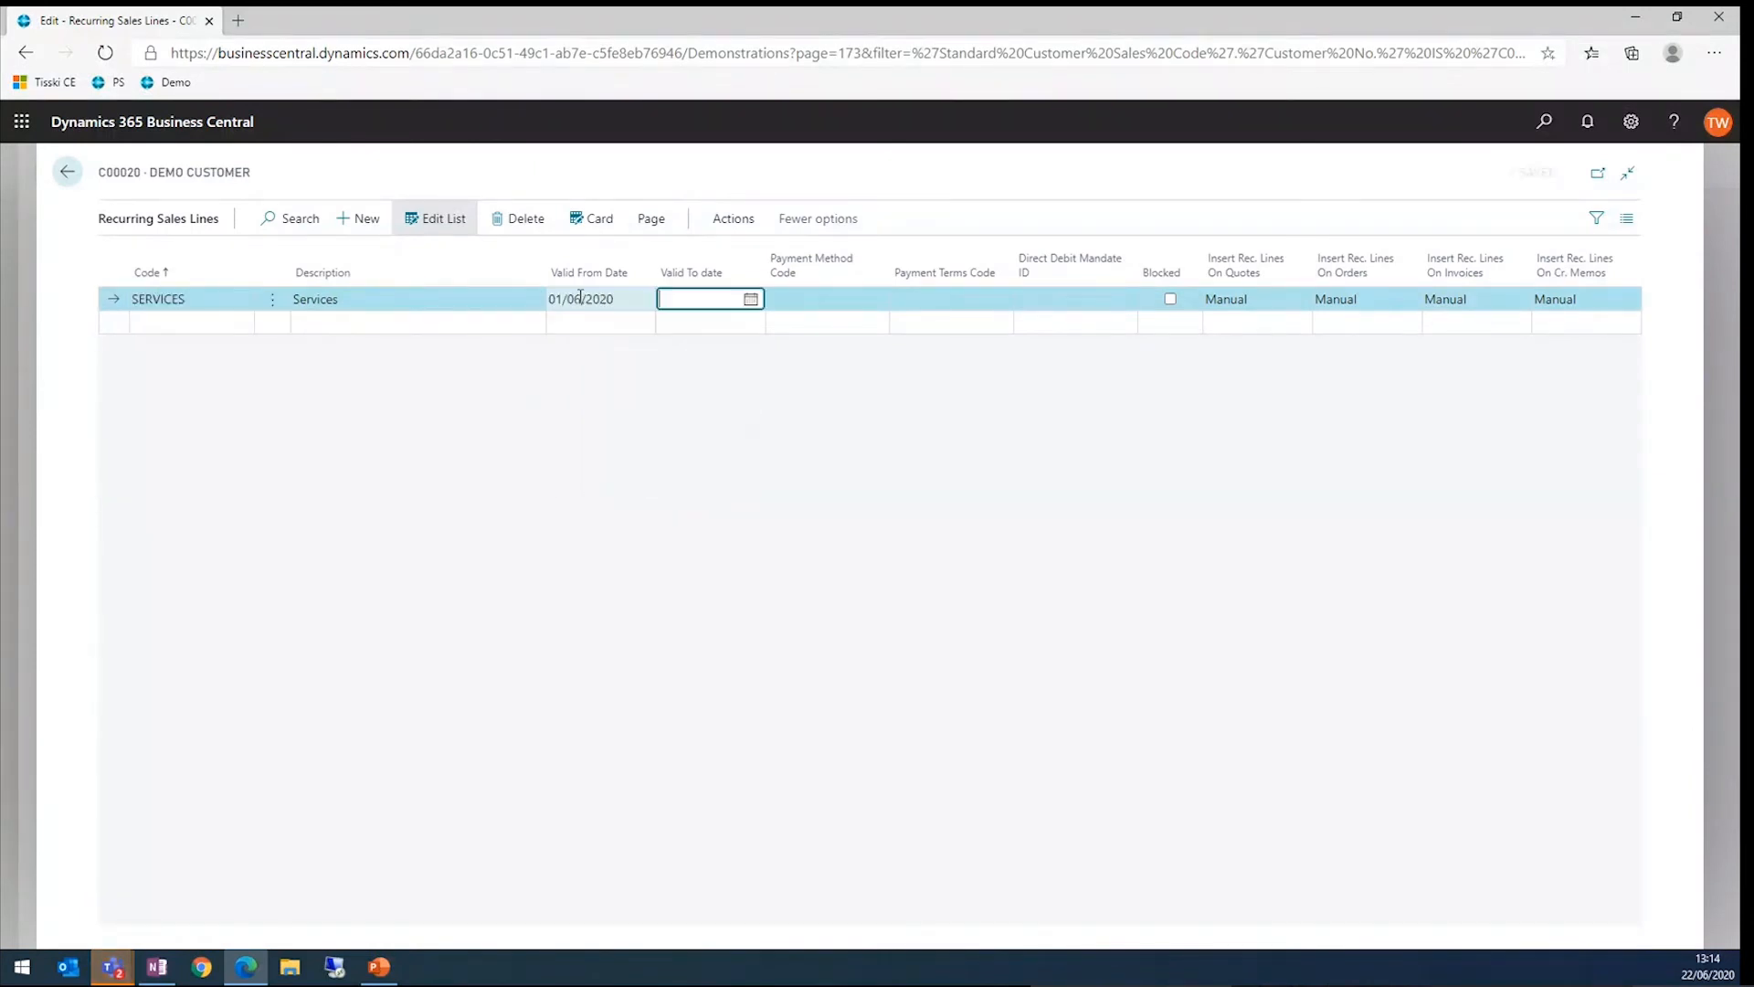
{"action": "type", "text": "31/12/2020"}
{"action": "left_click", "coordinate": [582, 300]}
{"action": "key", "text": "Tab"}
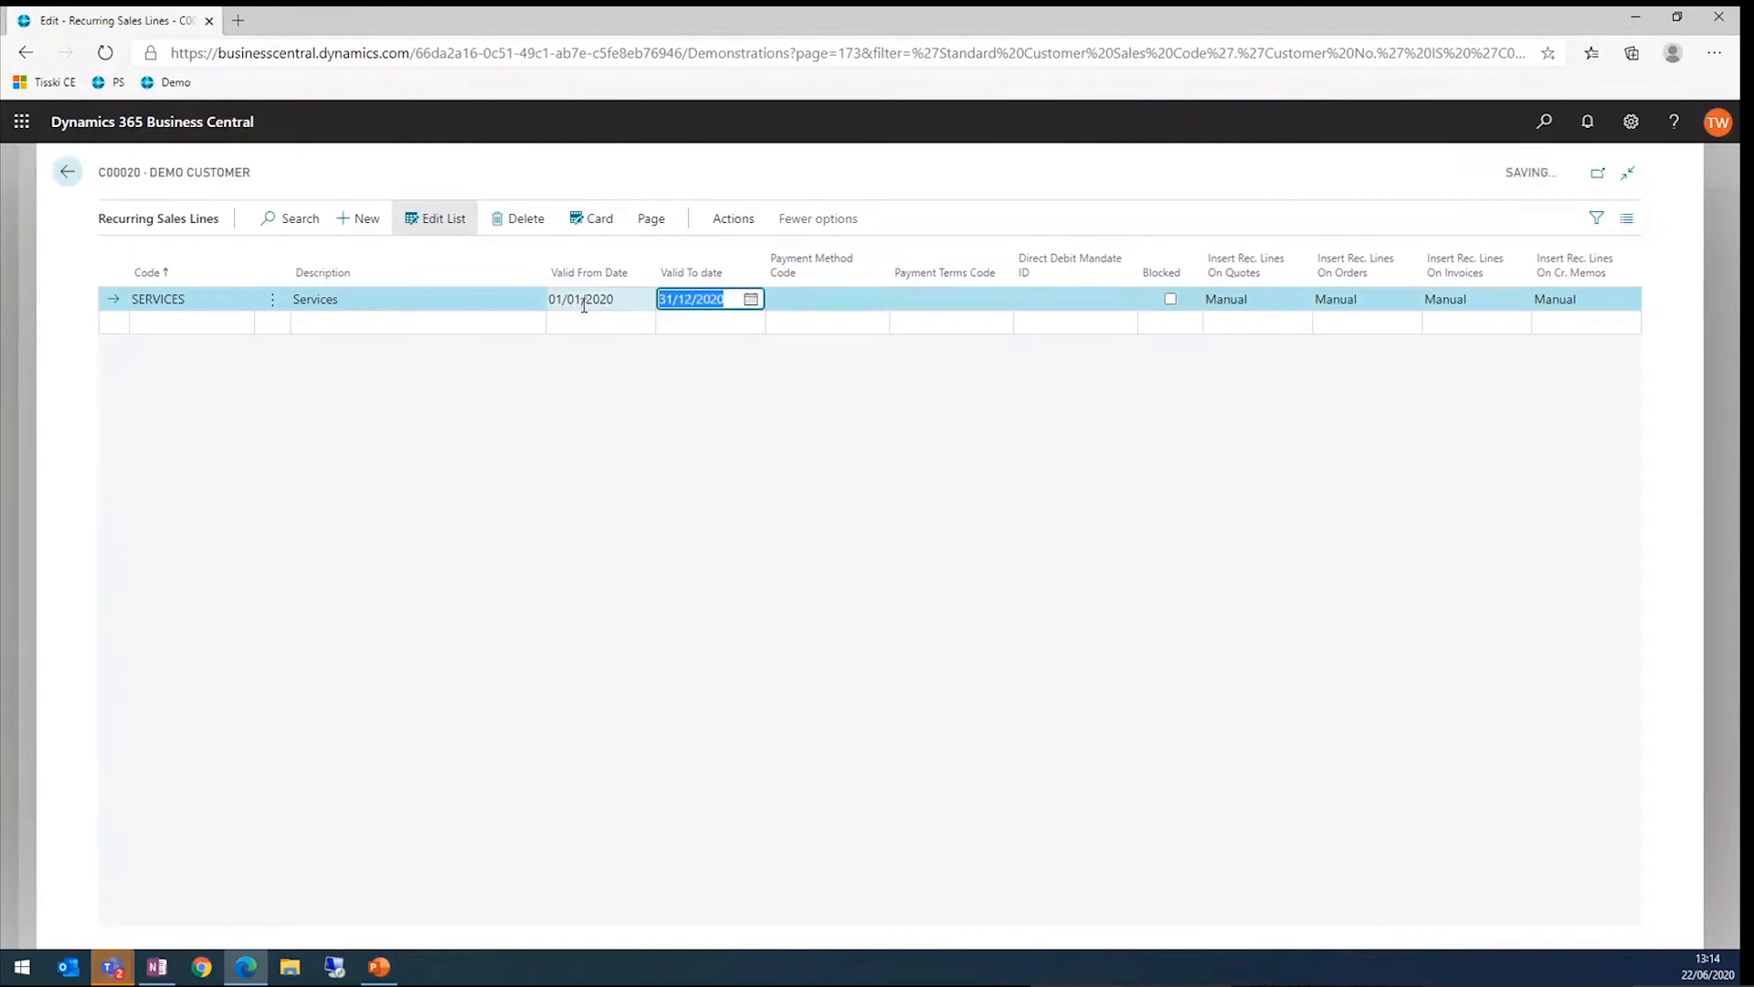
Step: Assign the customer's existing recurrent direct debit mandate to the SERVICES recurring sales line
{"action": "left_click", "coordinate": [835, 302]}
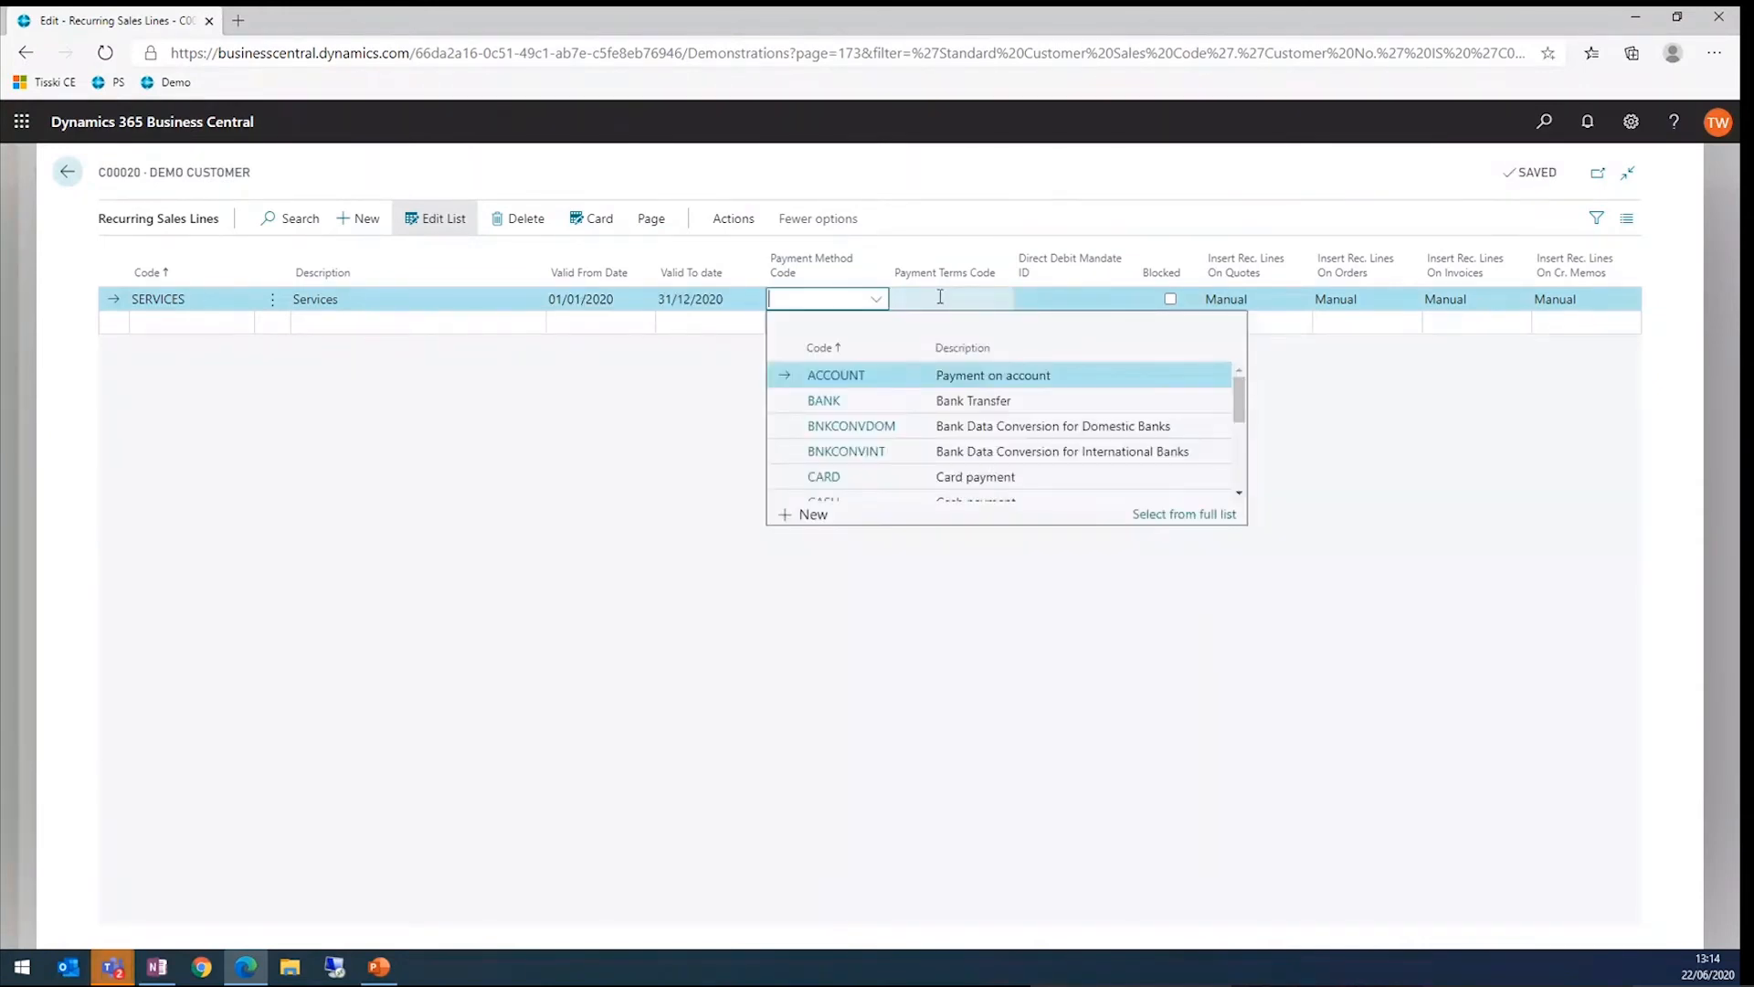
{"action": "left_click", "coordinate": [920, 295]}
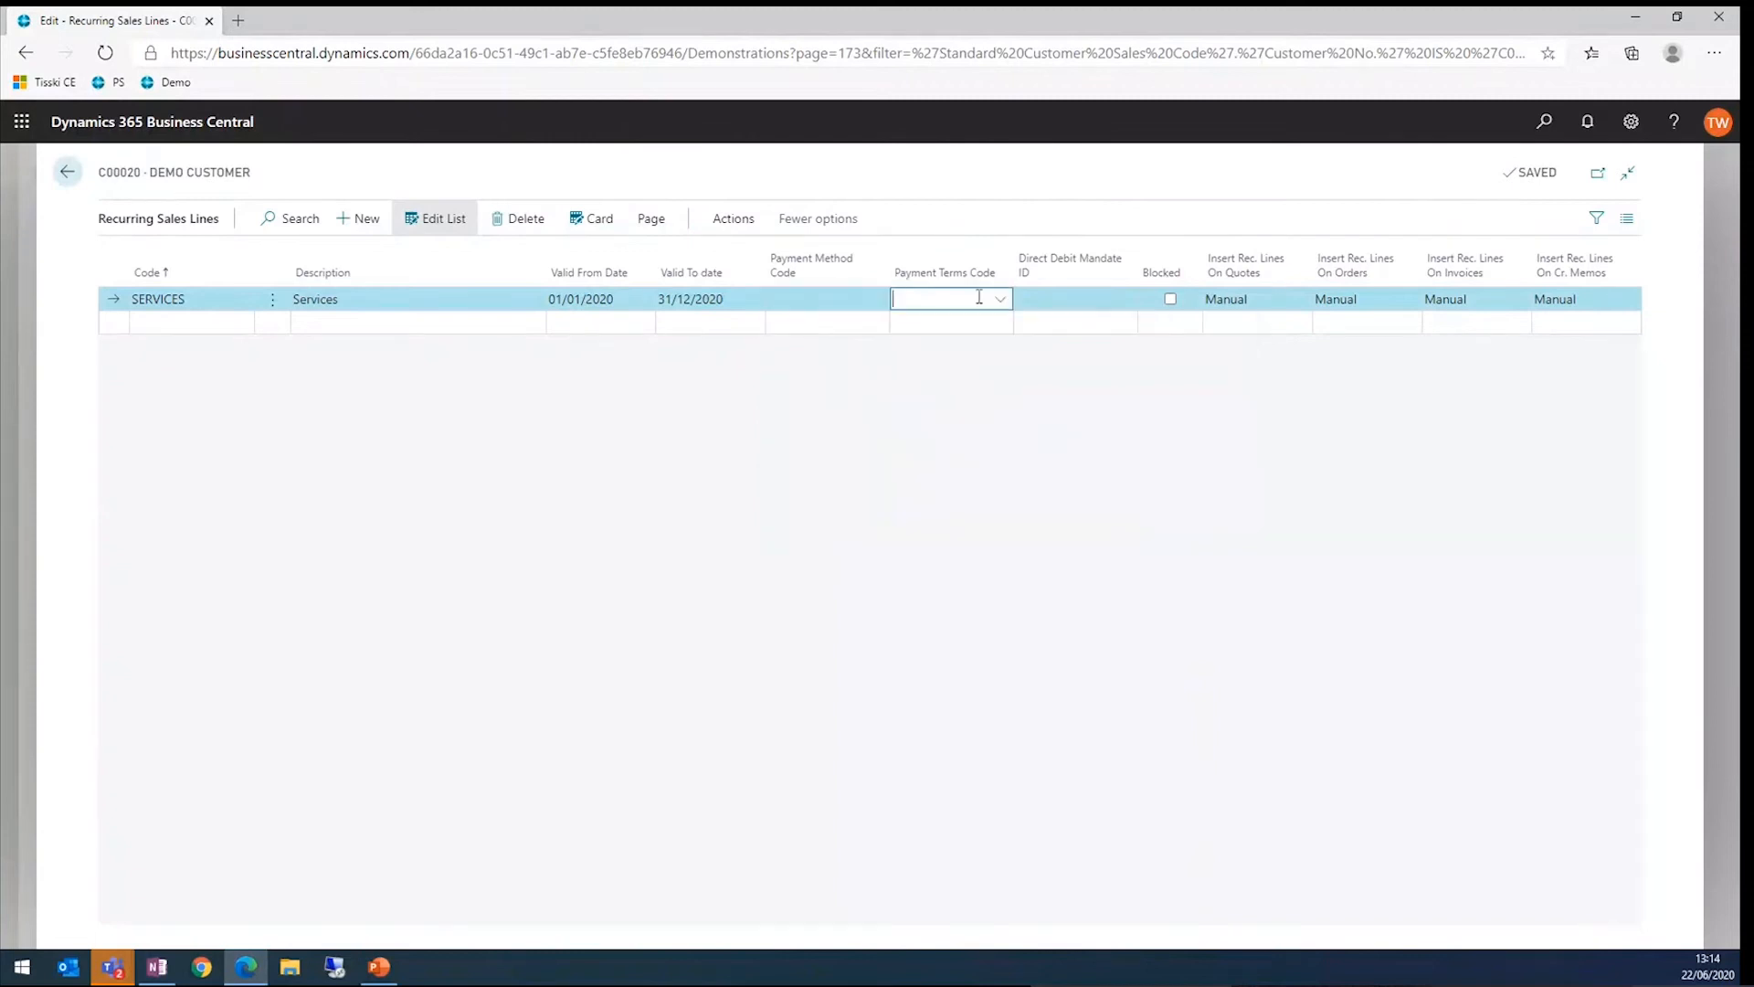
{"action": "left_click", "coordinate": [1042, 297]}
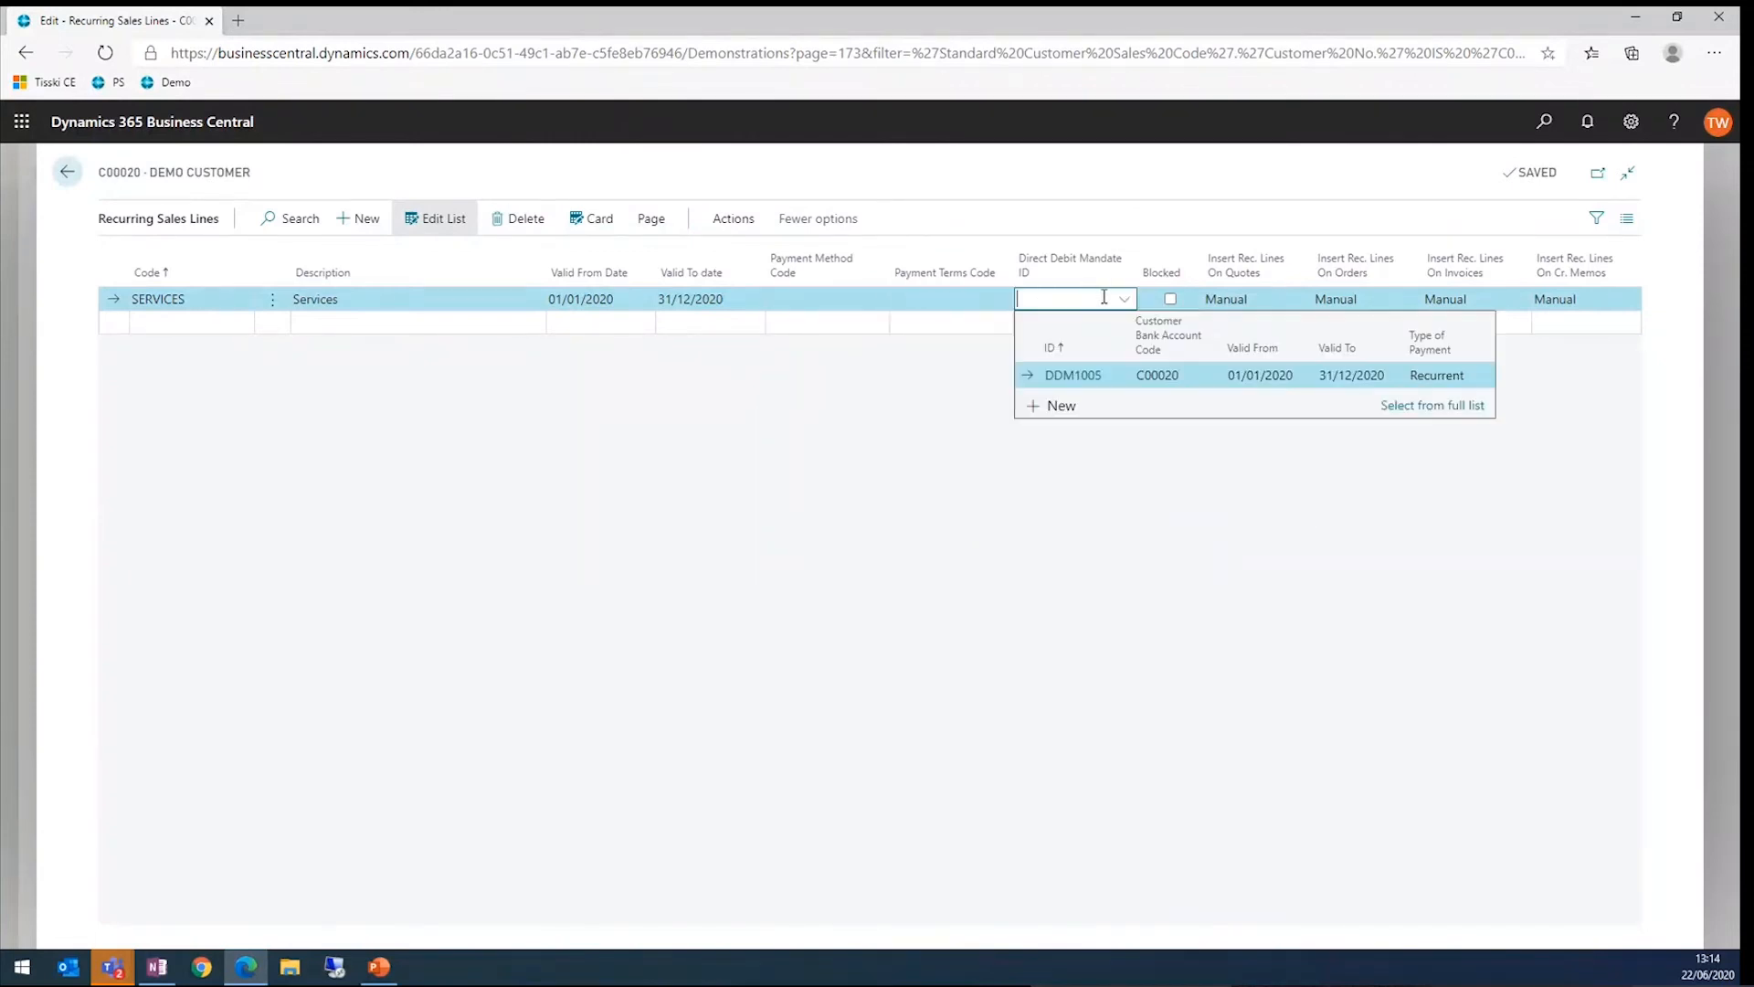
{"action": "left_click", "coordinate": [1160, 377]}
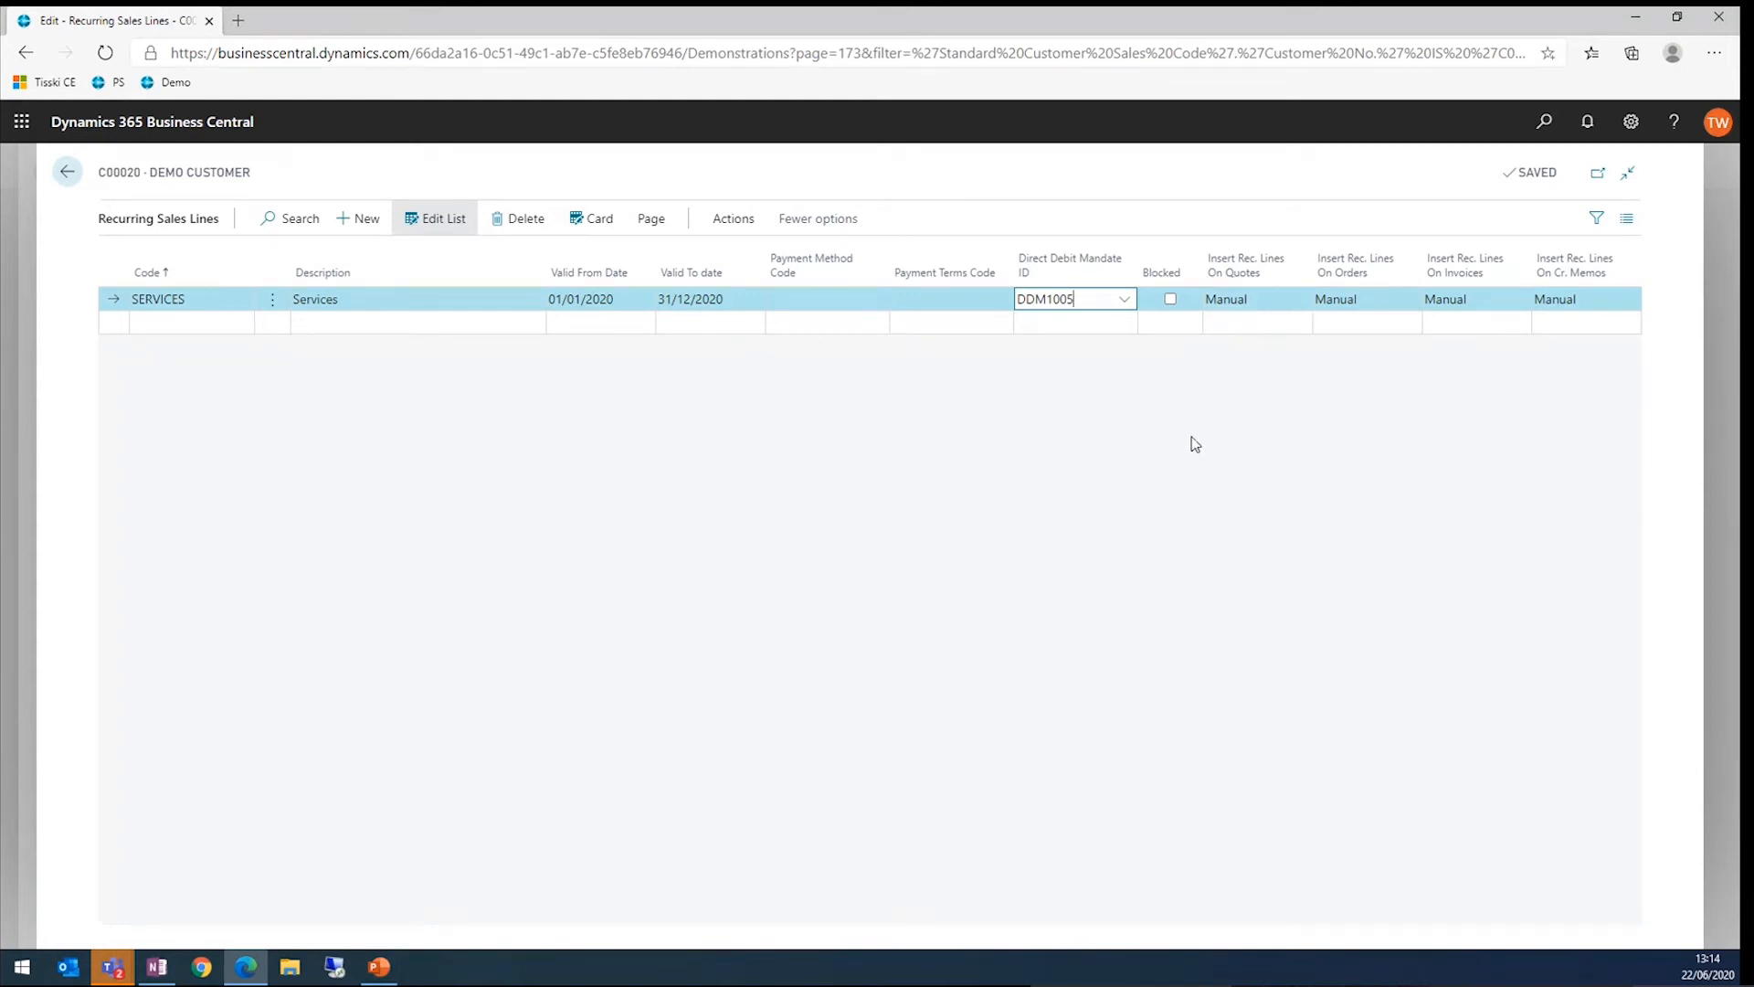
Step: Set the SERVICES line's recurring line insertion on invoices to Automatic, and return to the customer card
{"action": "left_click", "coordinate": [1252, 306]}
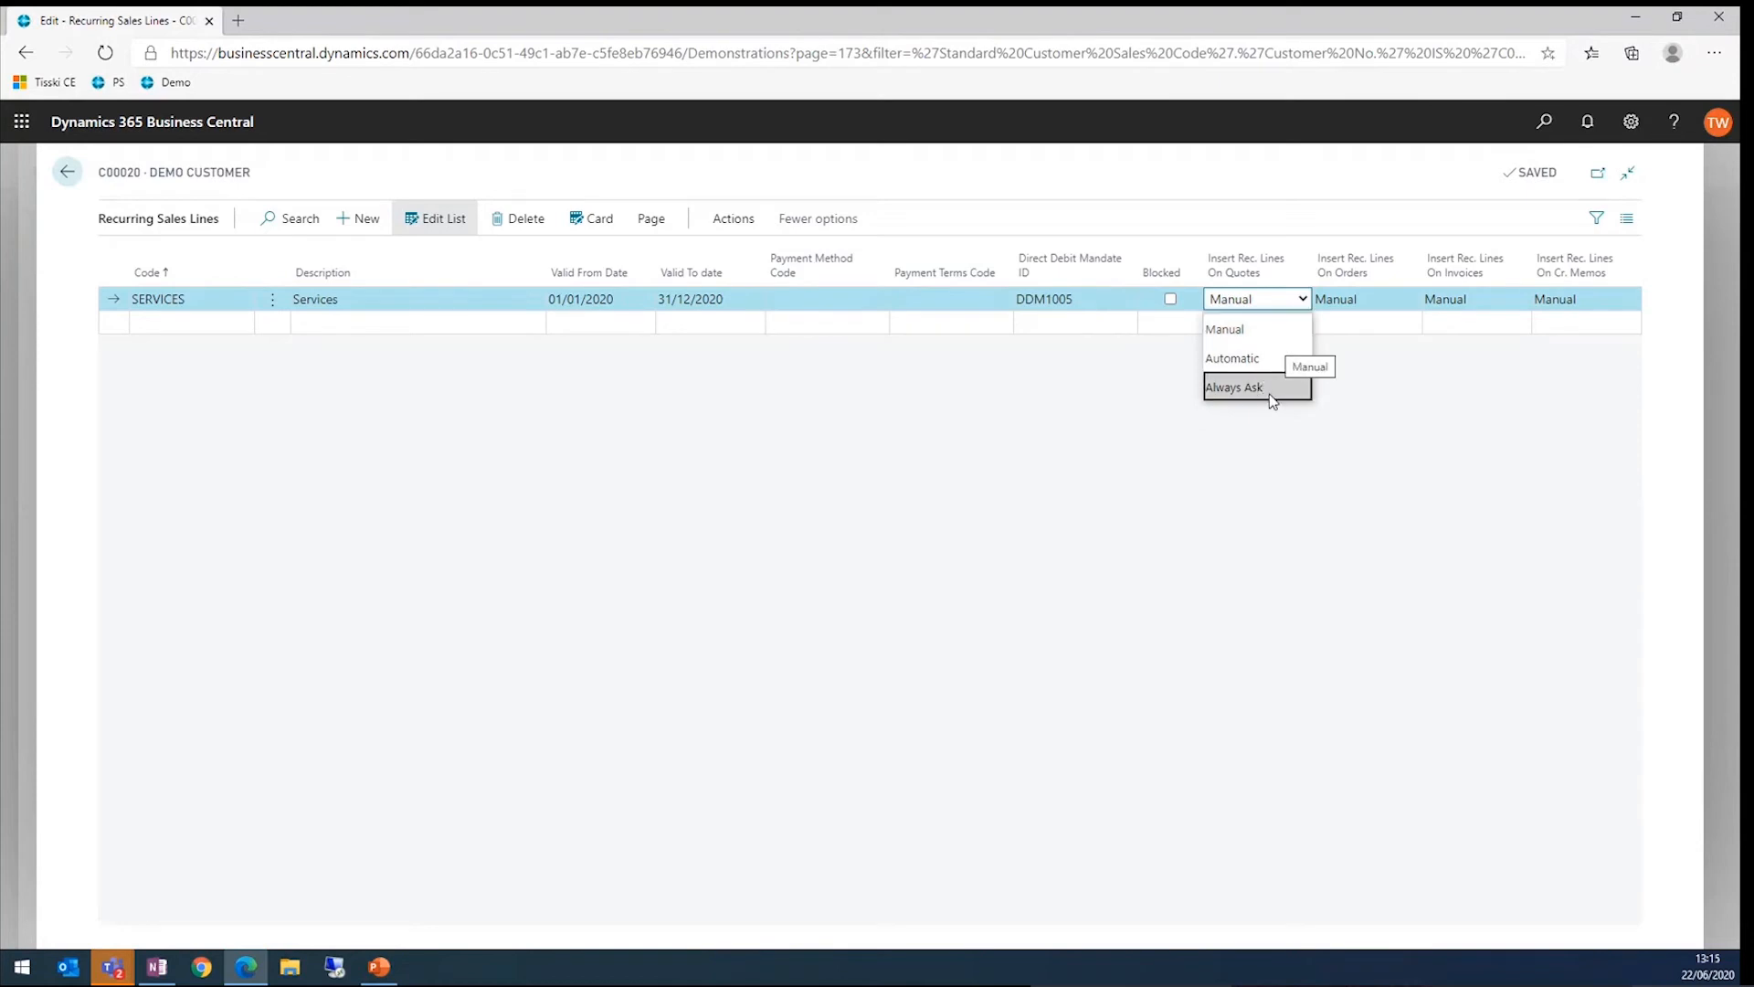
{"action": "left_click", "coordinate": [1461, 301]}
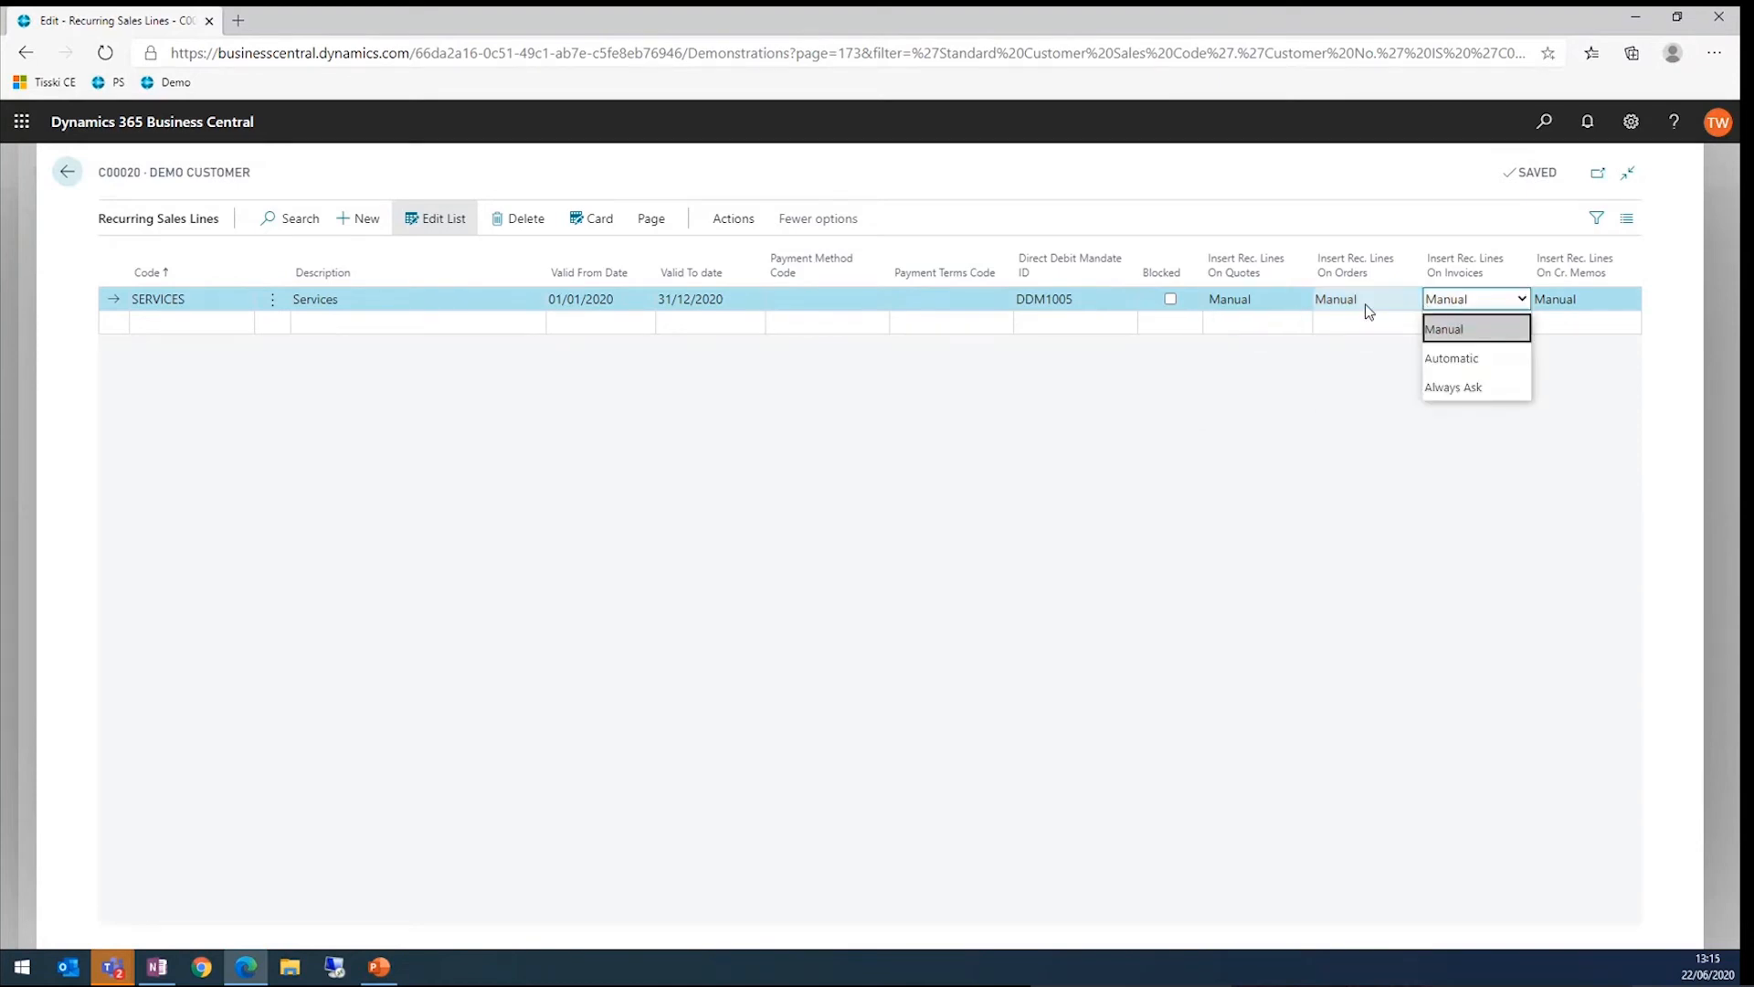
{"action": "left_click", "coordinate": [1335, 311]}
{"action": "left_click", "coordinate": [1448, 306]}
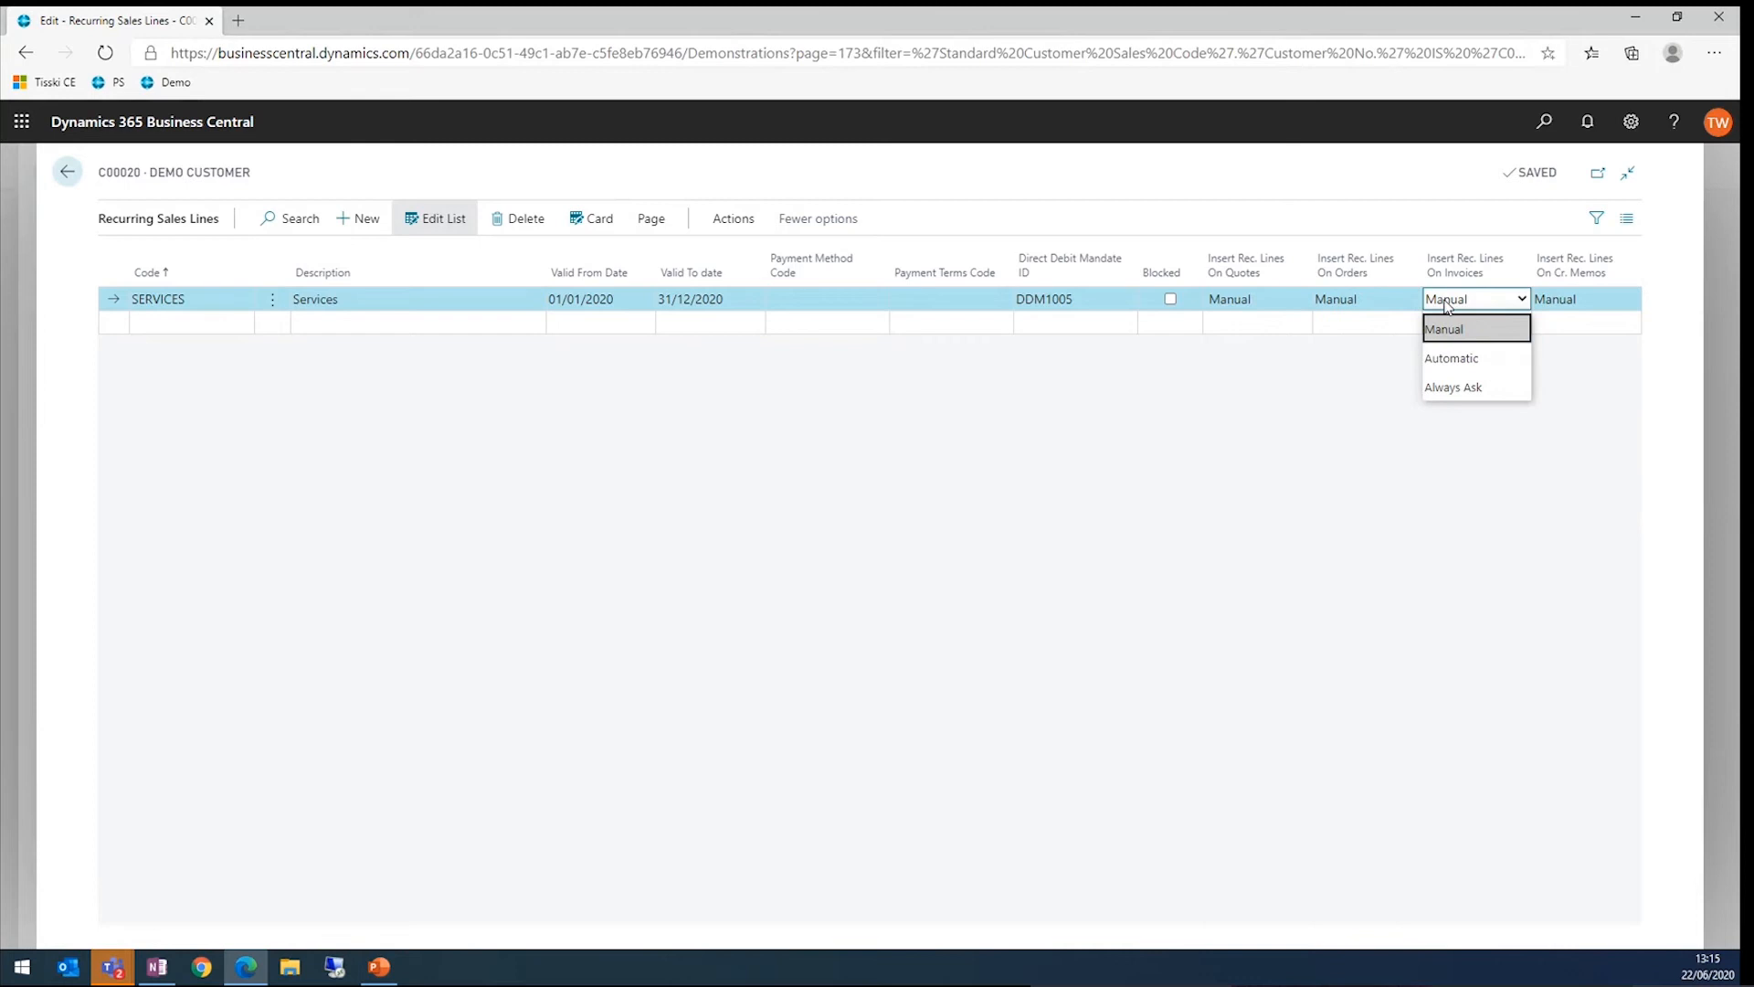
{"action": "left_click", "coordinate": [1562, 303]}
{"action": "left_click", "coordinate": [1485, 303]}
{"action": "left_click", "coordinate": [1473, 355]}
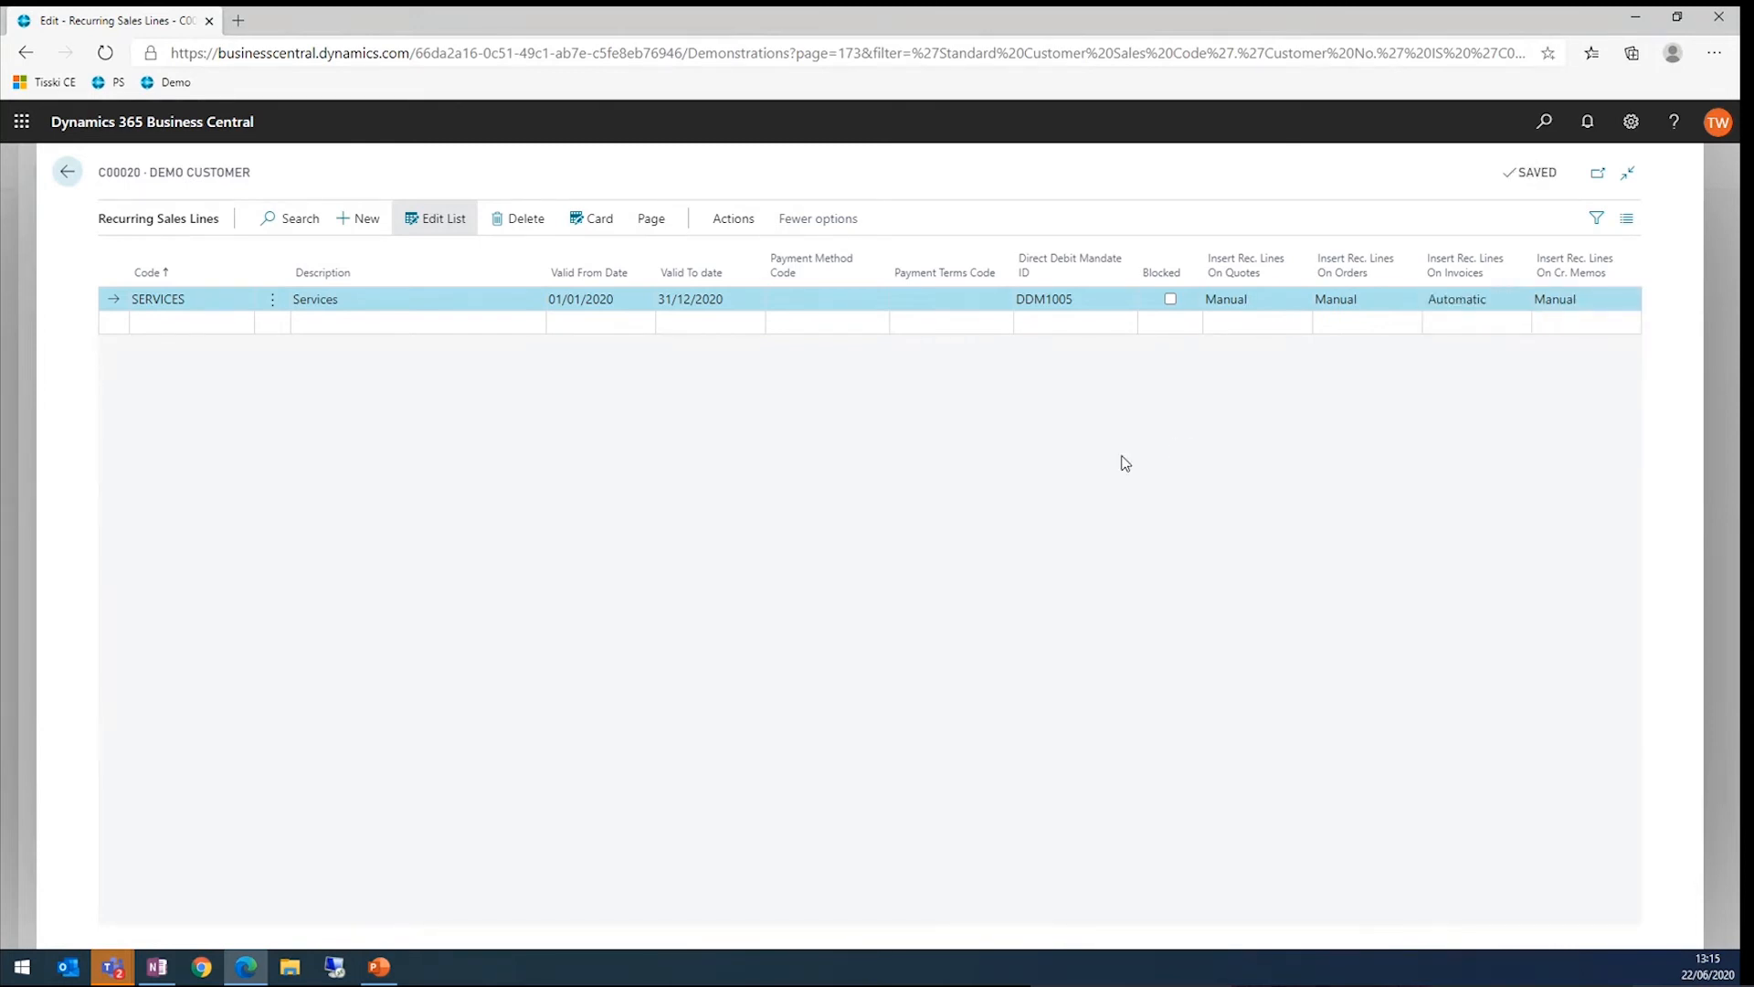
{"action": "left_click", "coordinate": [78, 181]}
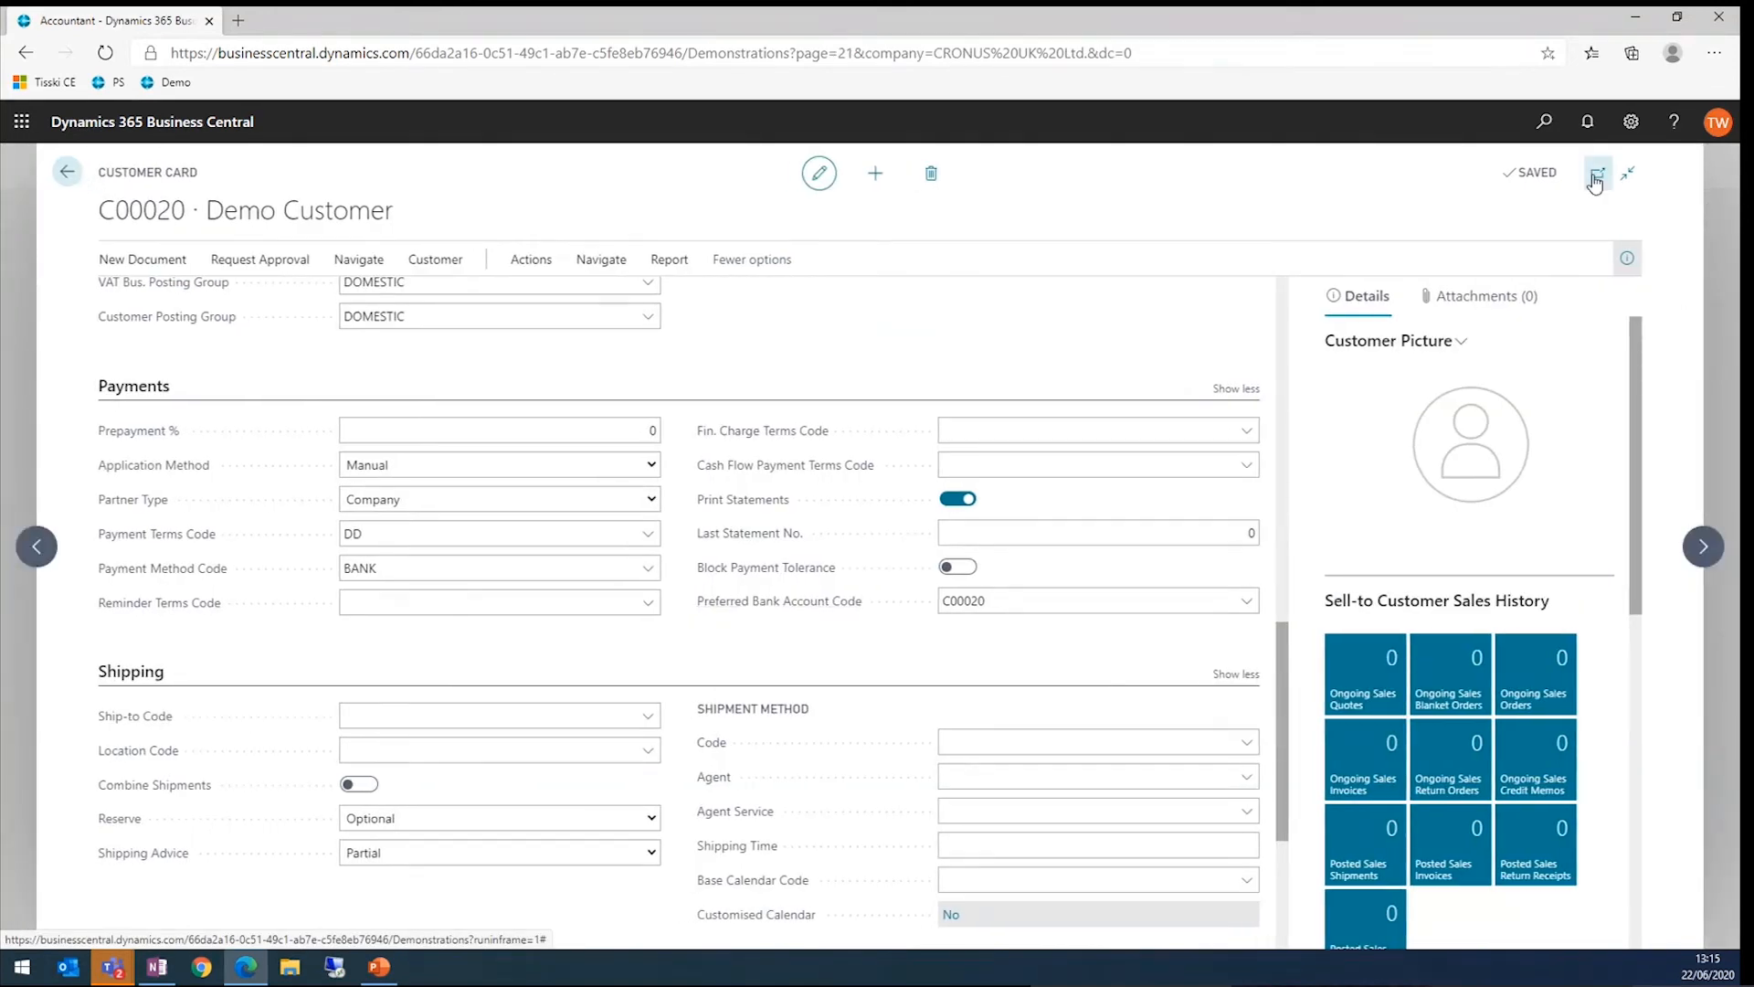
Step: Search for "create sale" and open the Create Recurring Sales Invoices task
{"action": "left_click", "coordinate": [1544, 124]}
{"action": "type", "text": "cr"}
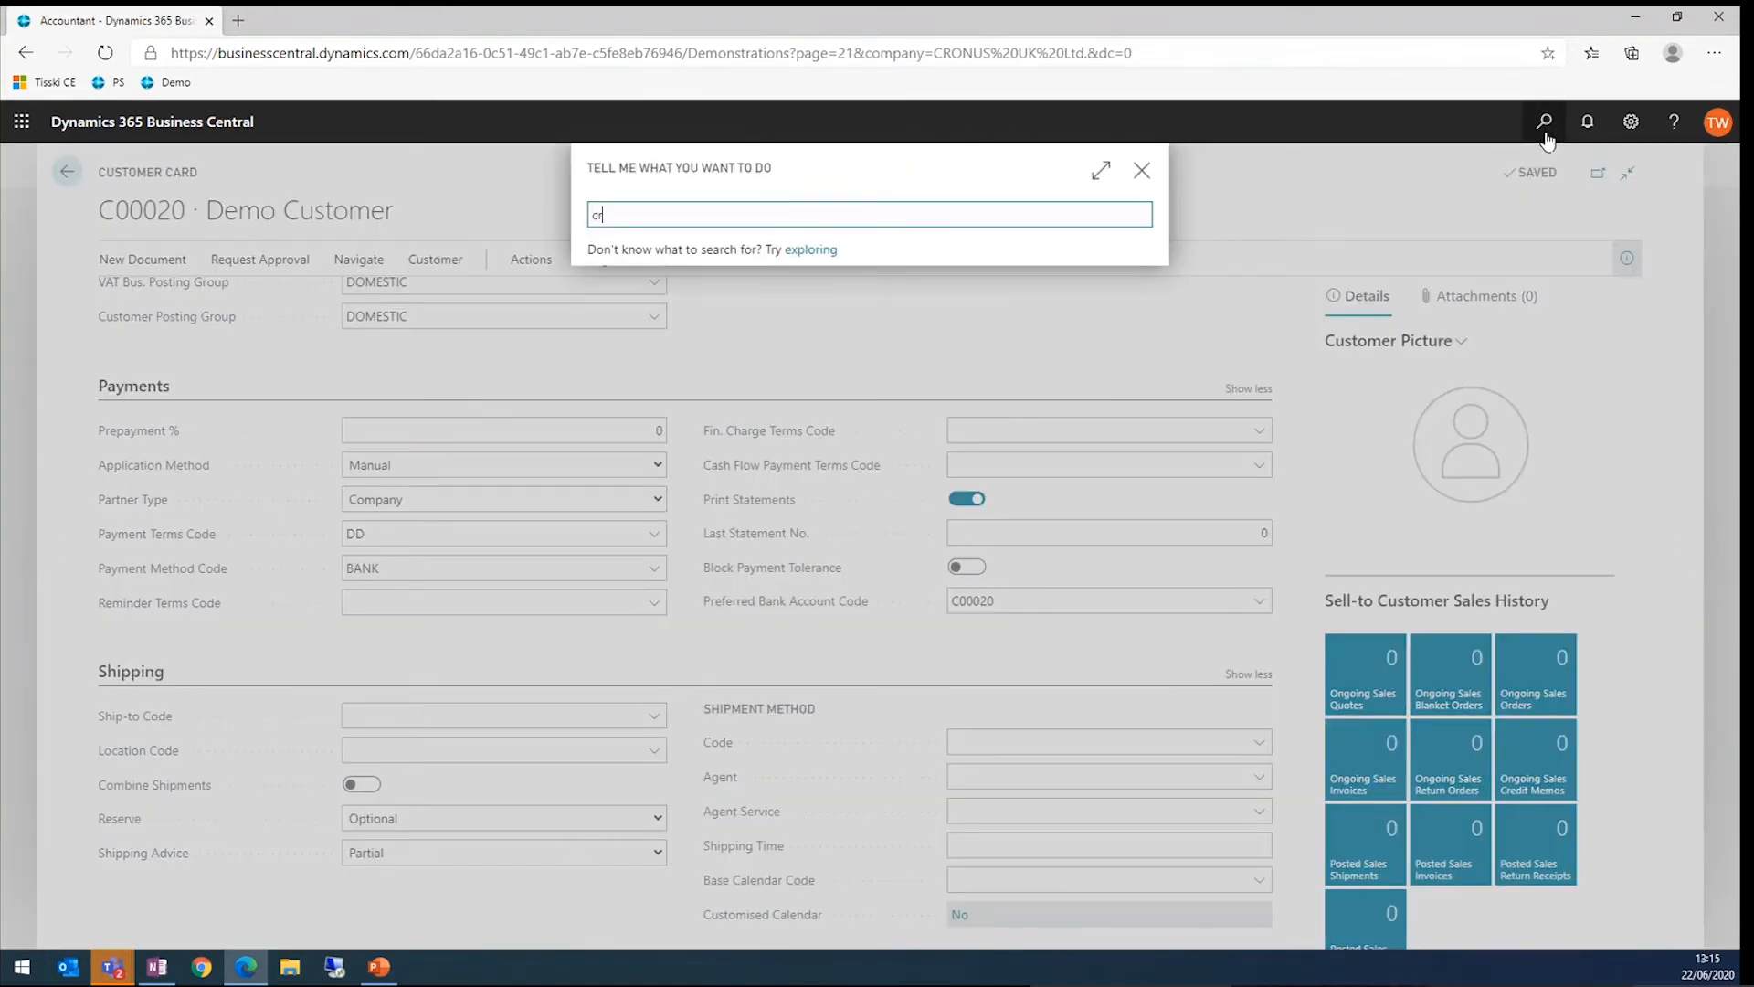
{"action": "type", "text": "ea"}
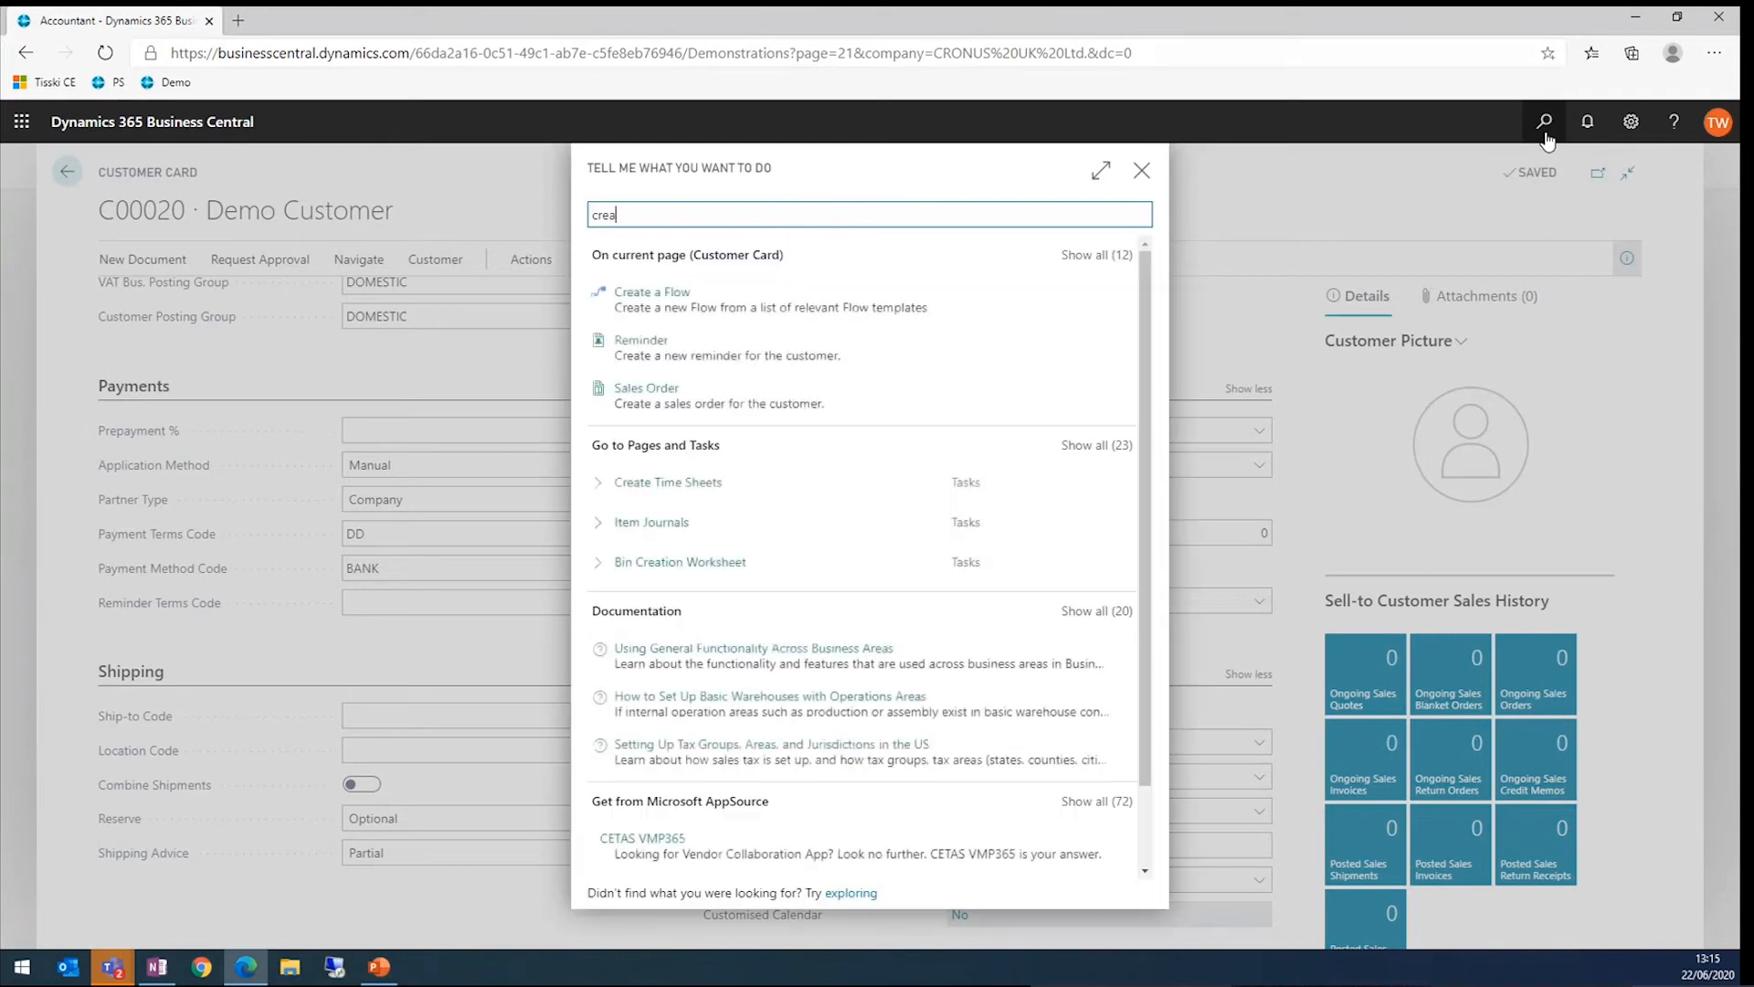
{"action": "type", "text": "te sale"}
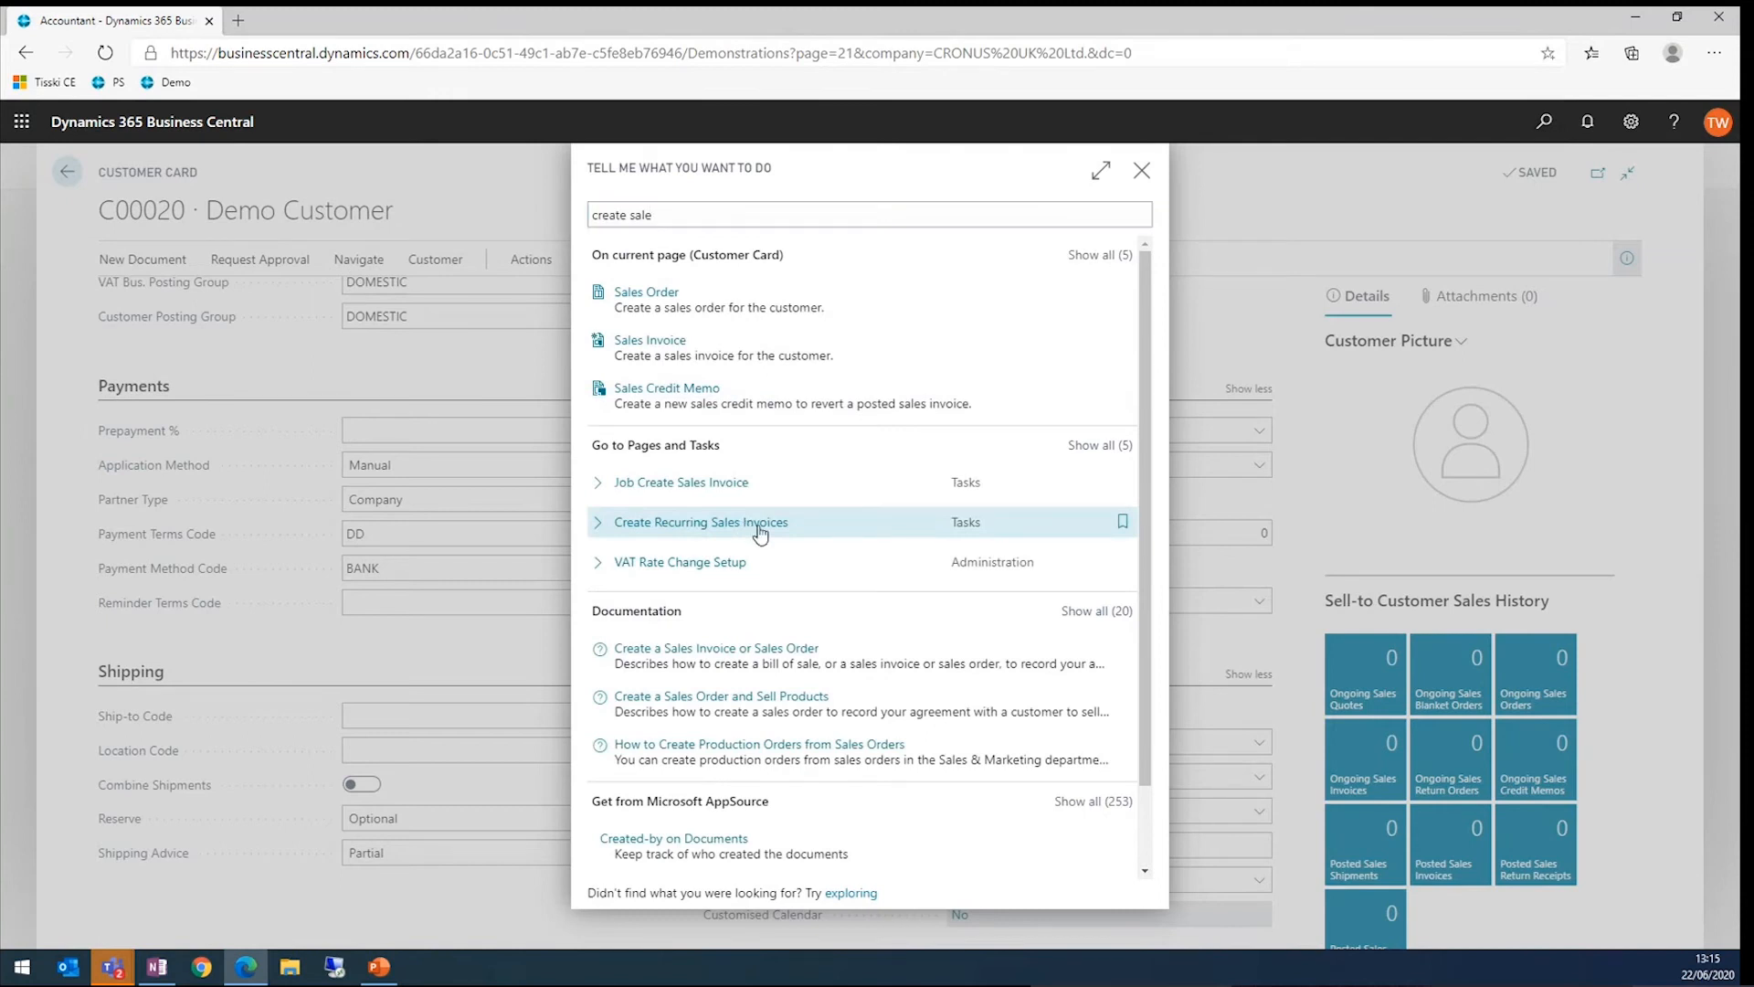
{"action": "left_click", "coordinate": [760, 523]}
Step: Create the recurring sales invoices for Demo Customer with order date and posting date 22/06/2020
{"action": "left_click", "coordinate": [993, 256]}
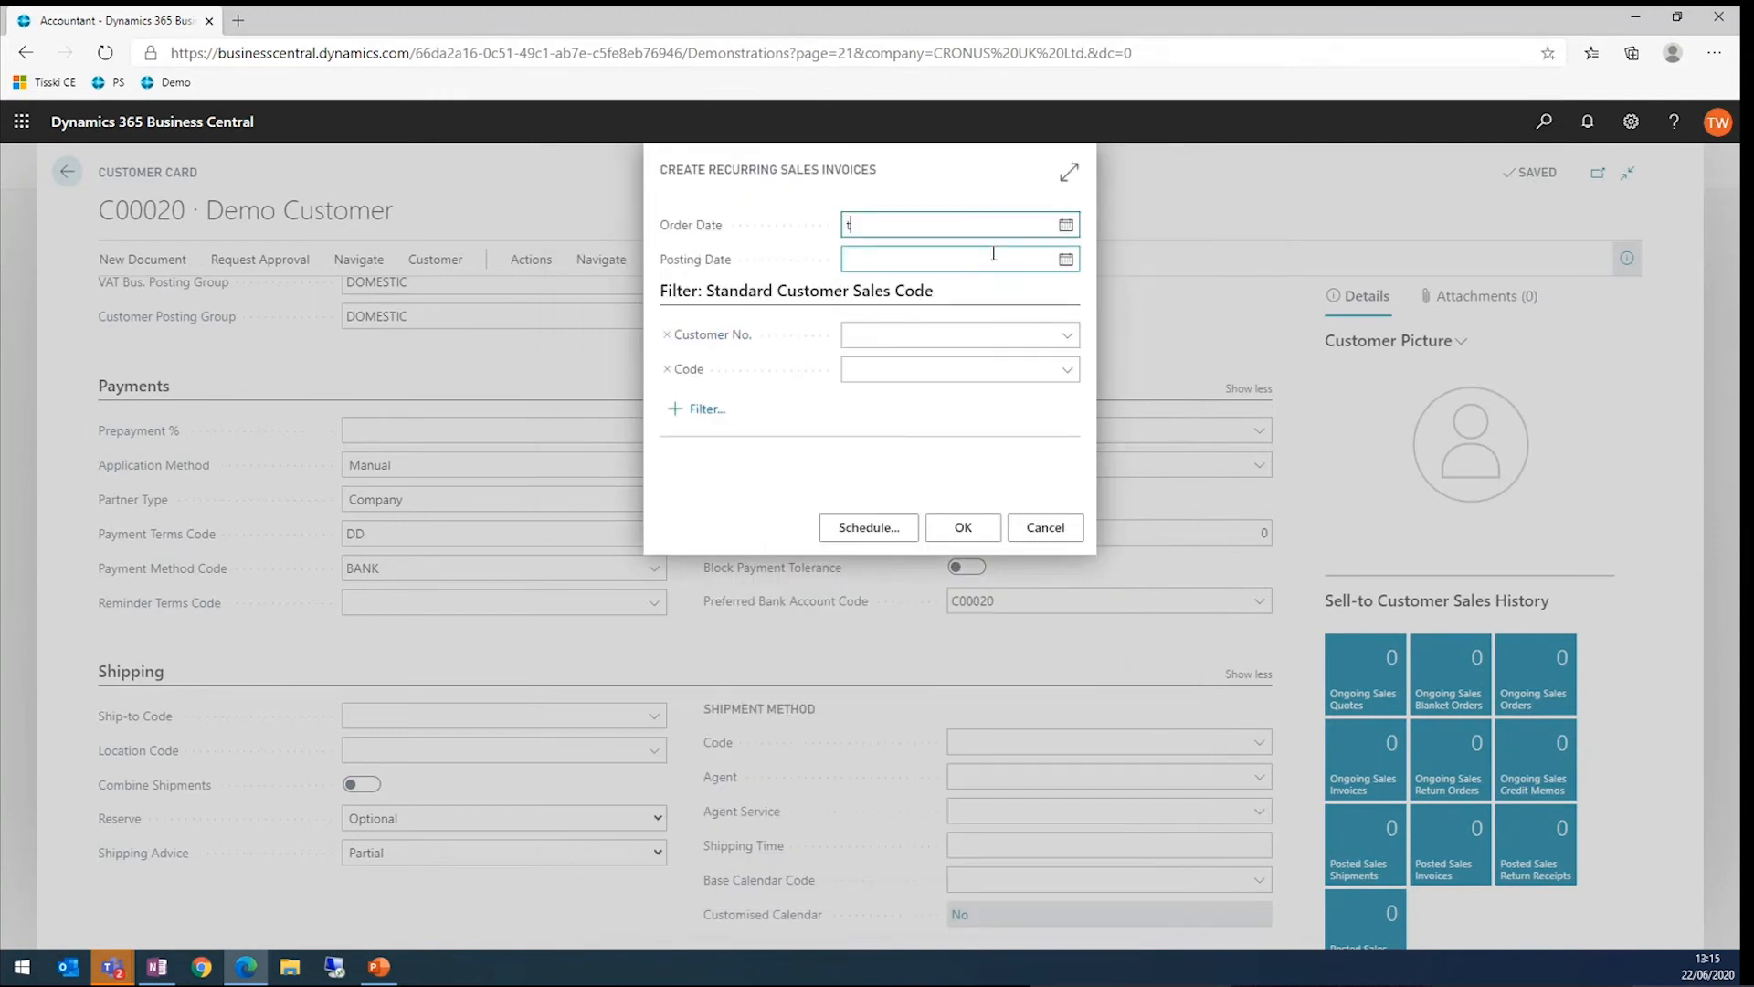
{"action": "type", "text": "tt"}
{"action": "key", "text": "Tab"}
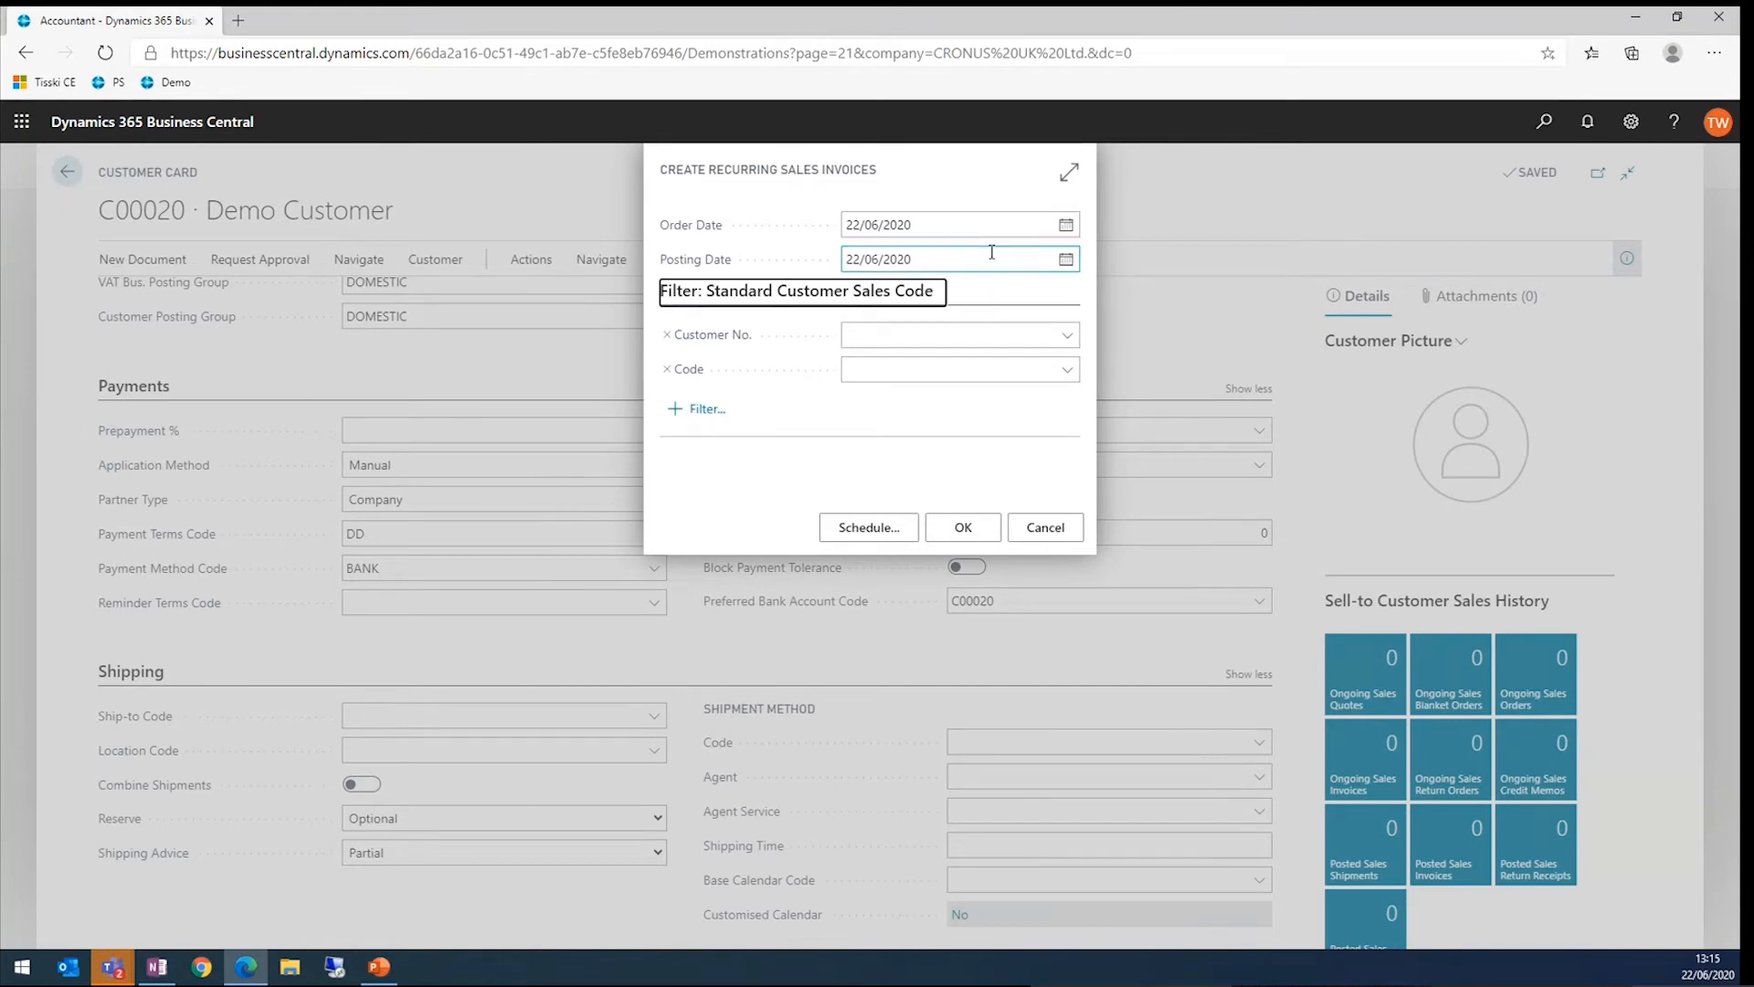
{"action": "left_click", "coordinate": [1066, 334]}
{"action": "scroll", "coordinate": [989, 470], "scroll_direction": "down", "scroll_amount": 3}
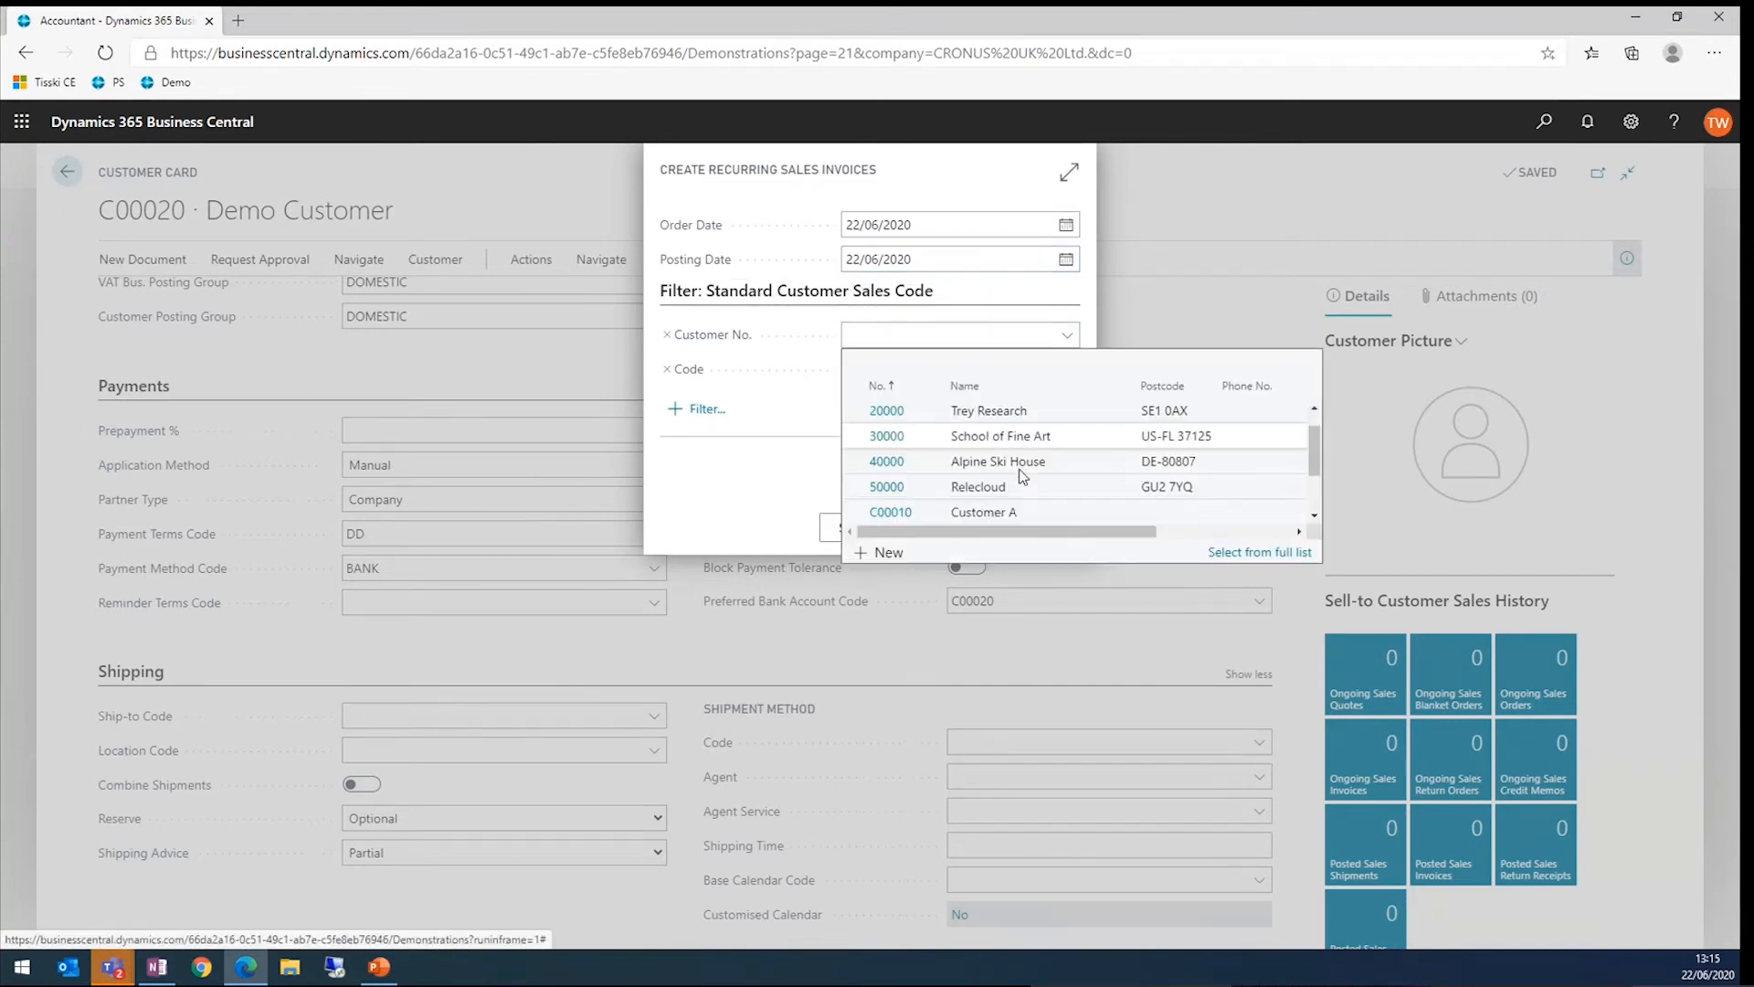
{"action": "left_click", "coordinate": [1005, 485]}
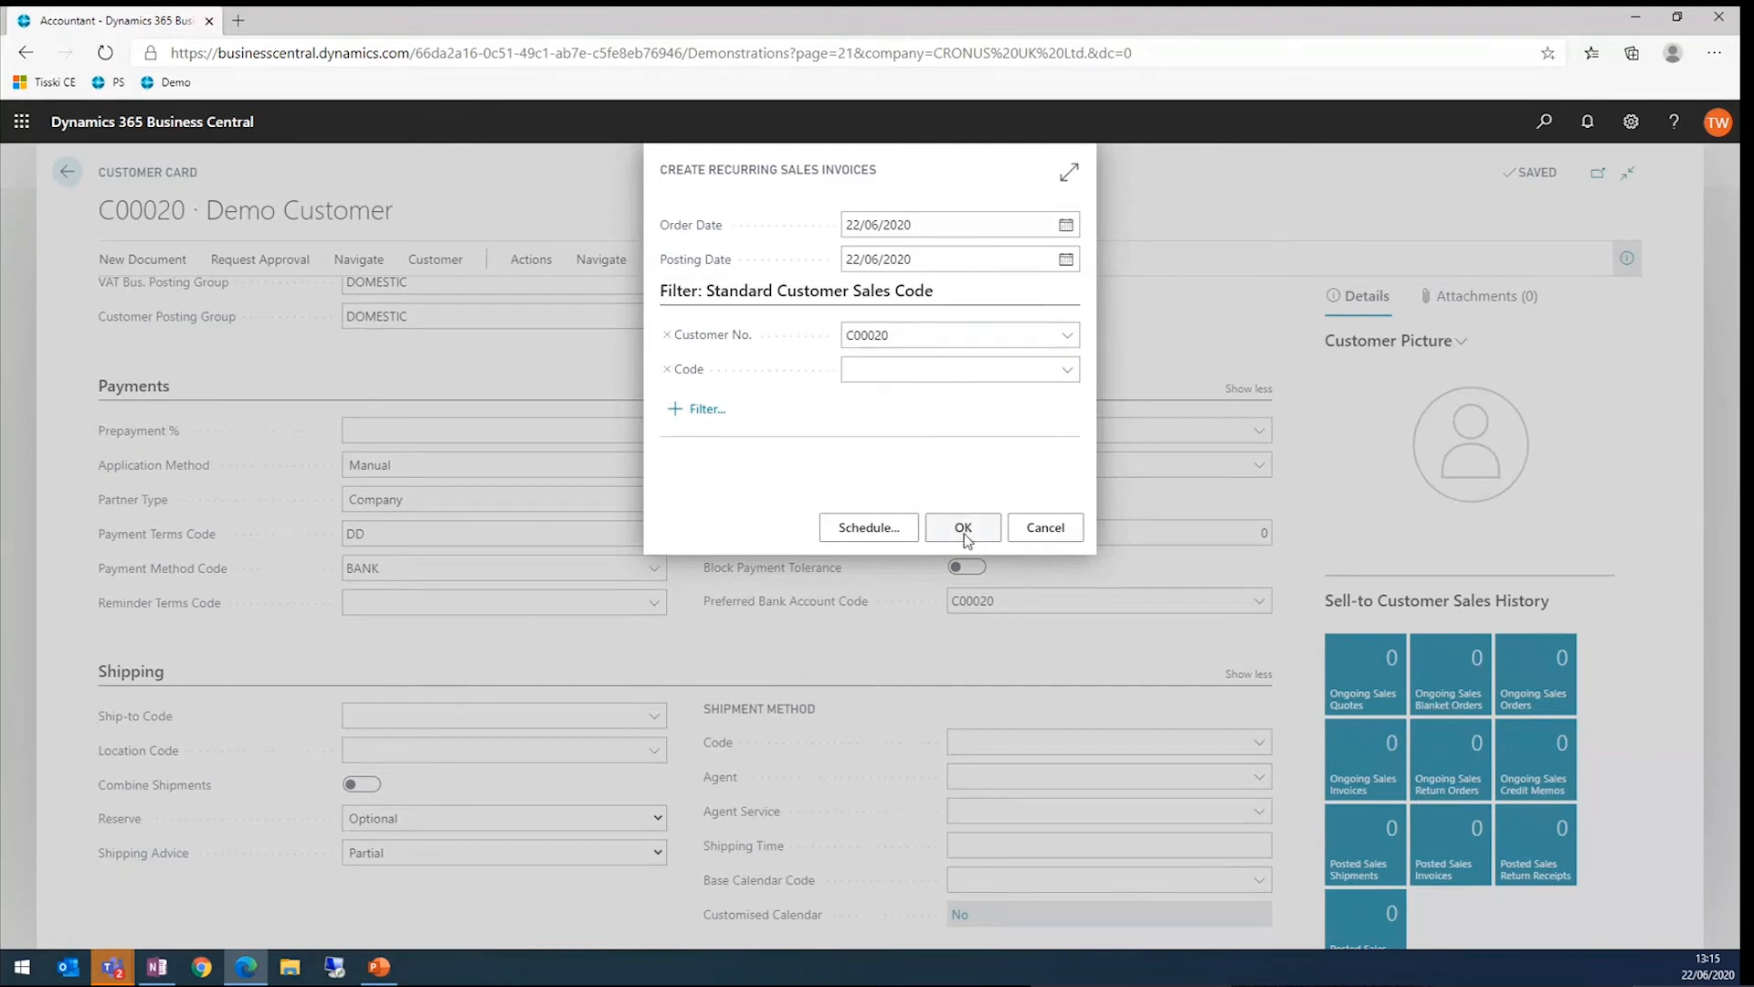
{"action": "left_click", "coordinate": [965, 532]}
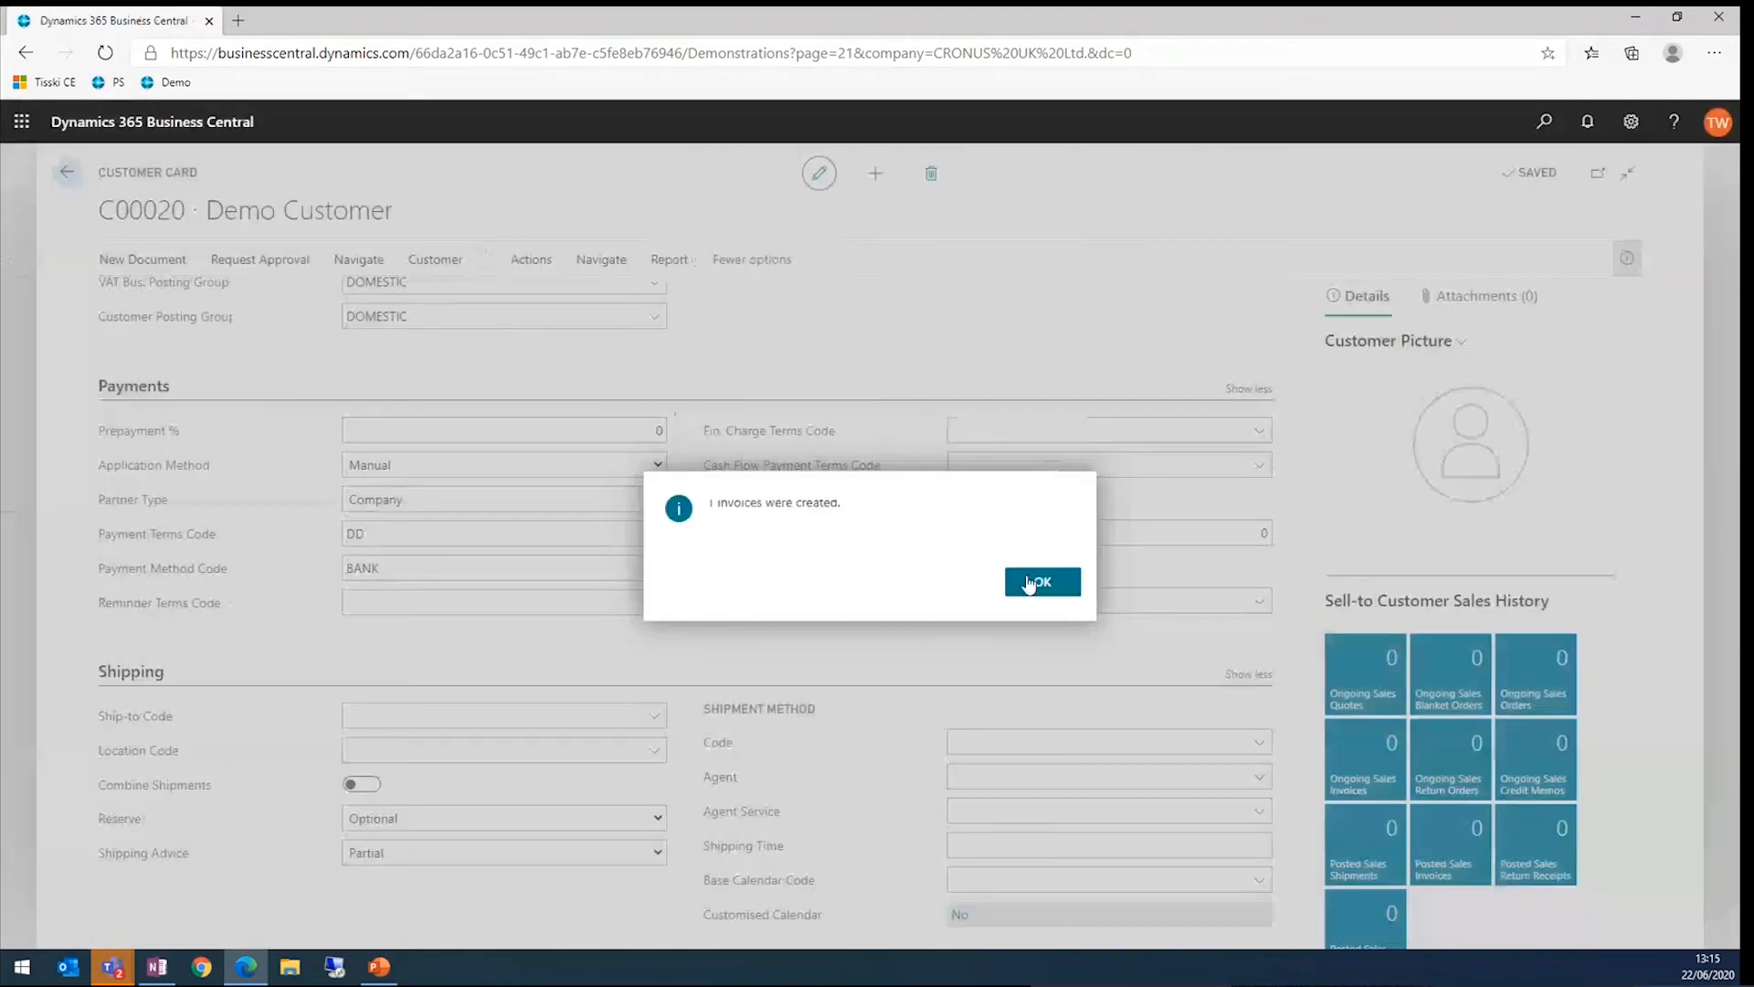
{"action": "left_click", "coordinate": [1029, 582]}
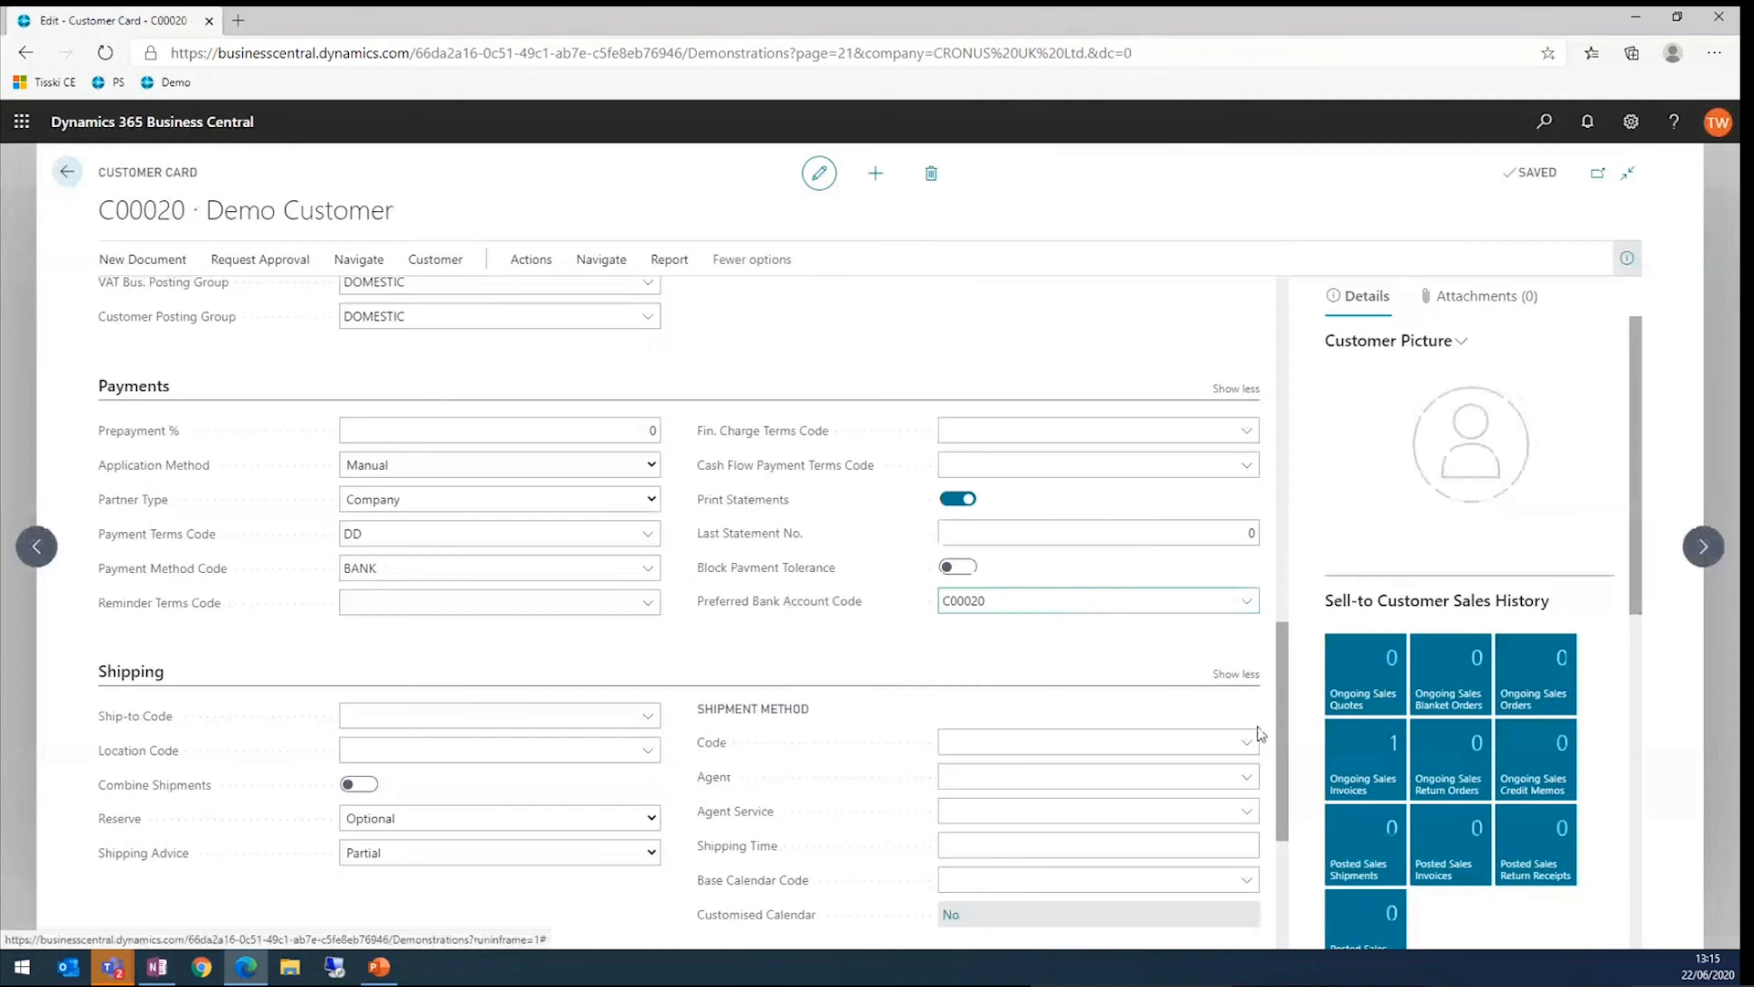
Step: Open Demo Customer's ongoing sales invoice and review its item line, payment terms and direct debit mandate
{"action": "left_click", "coordinate": [1360, 749]}
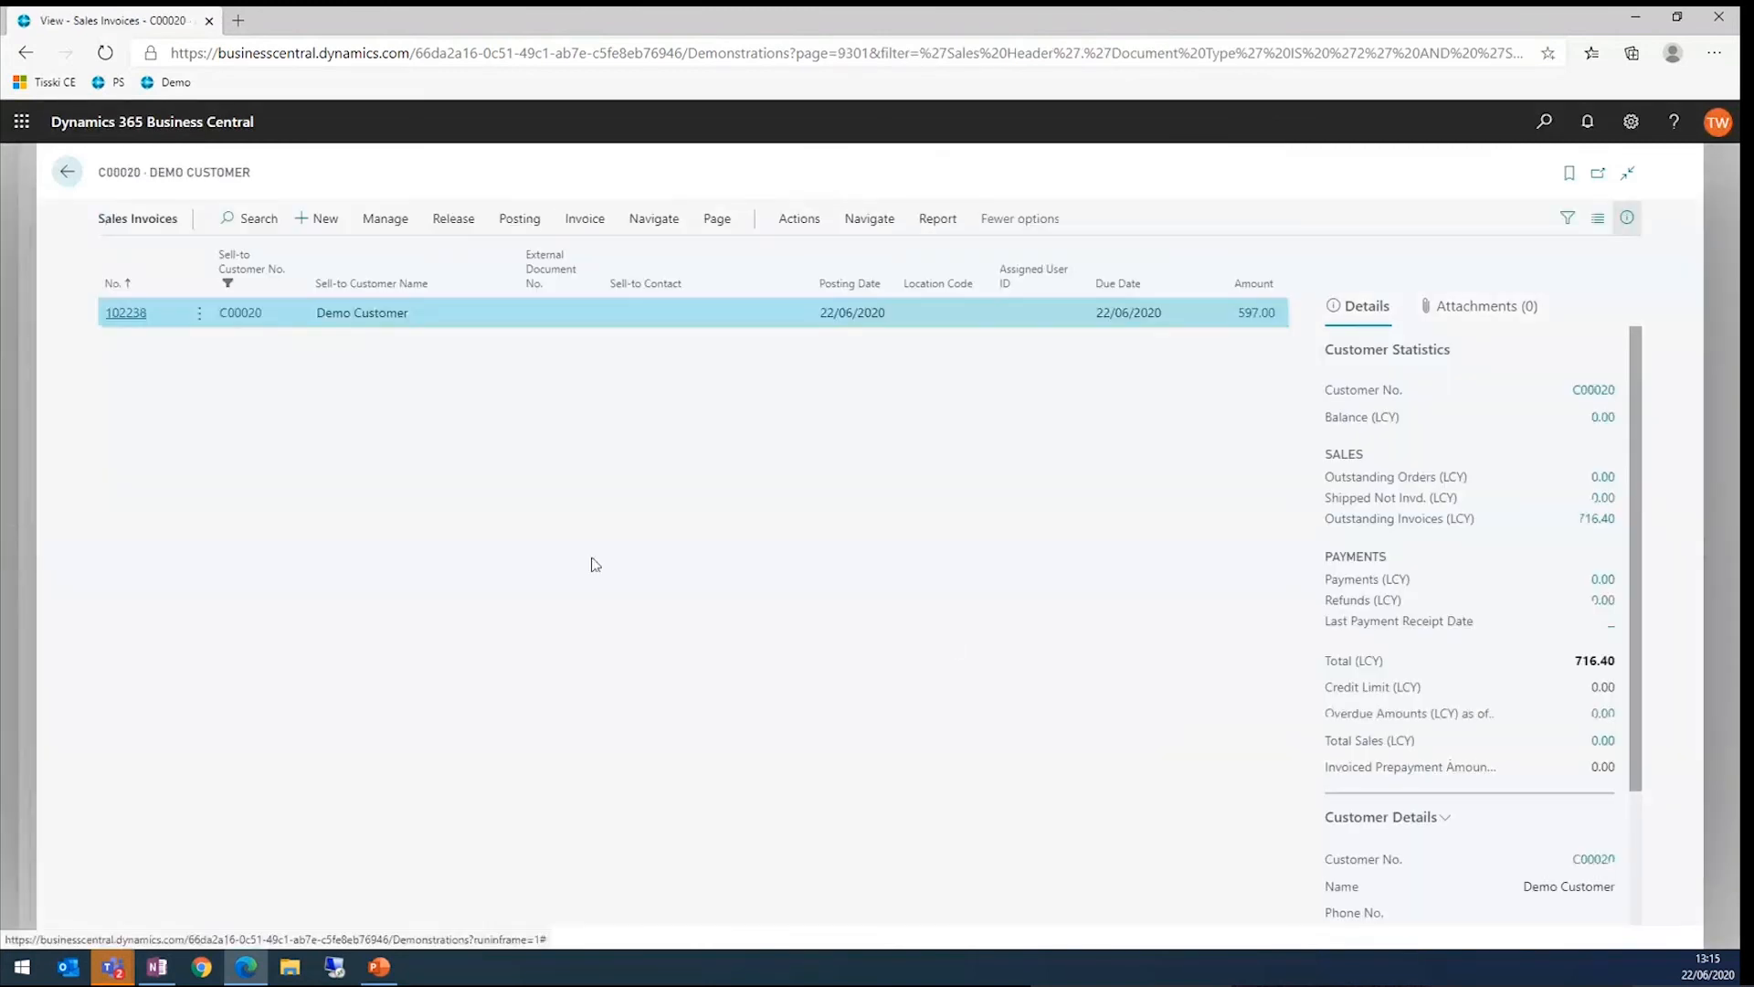
{"action": "left_click", "coordinate": [120, 313]}
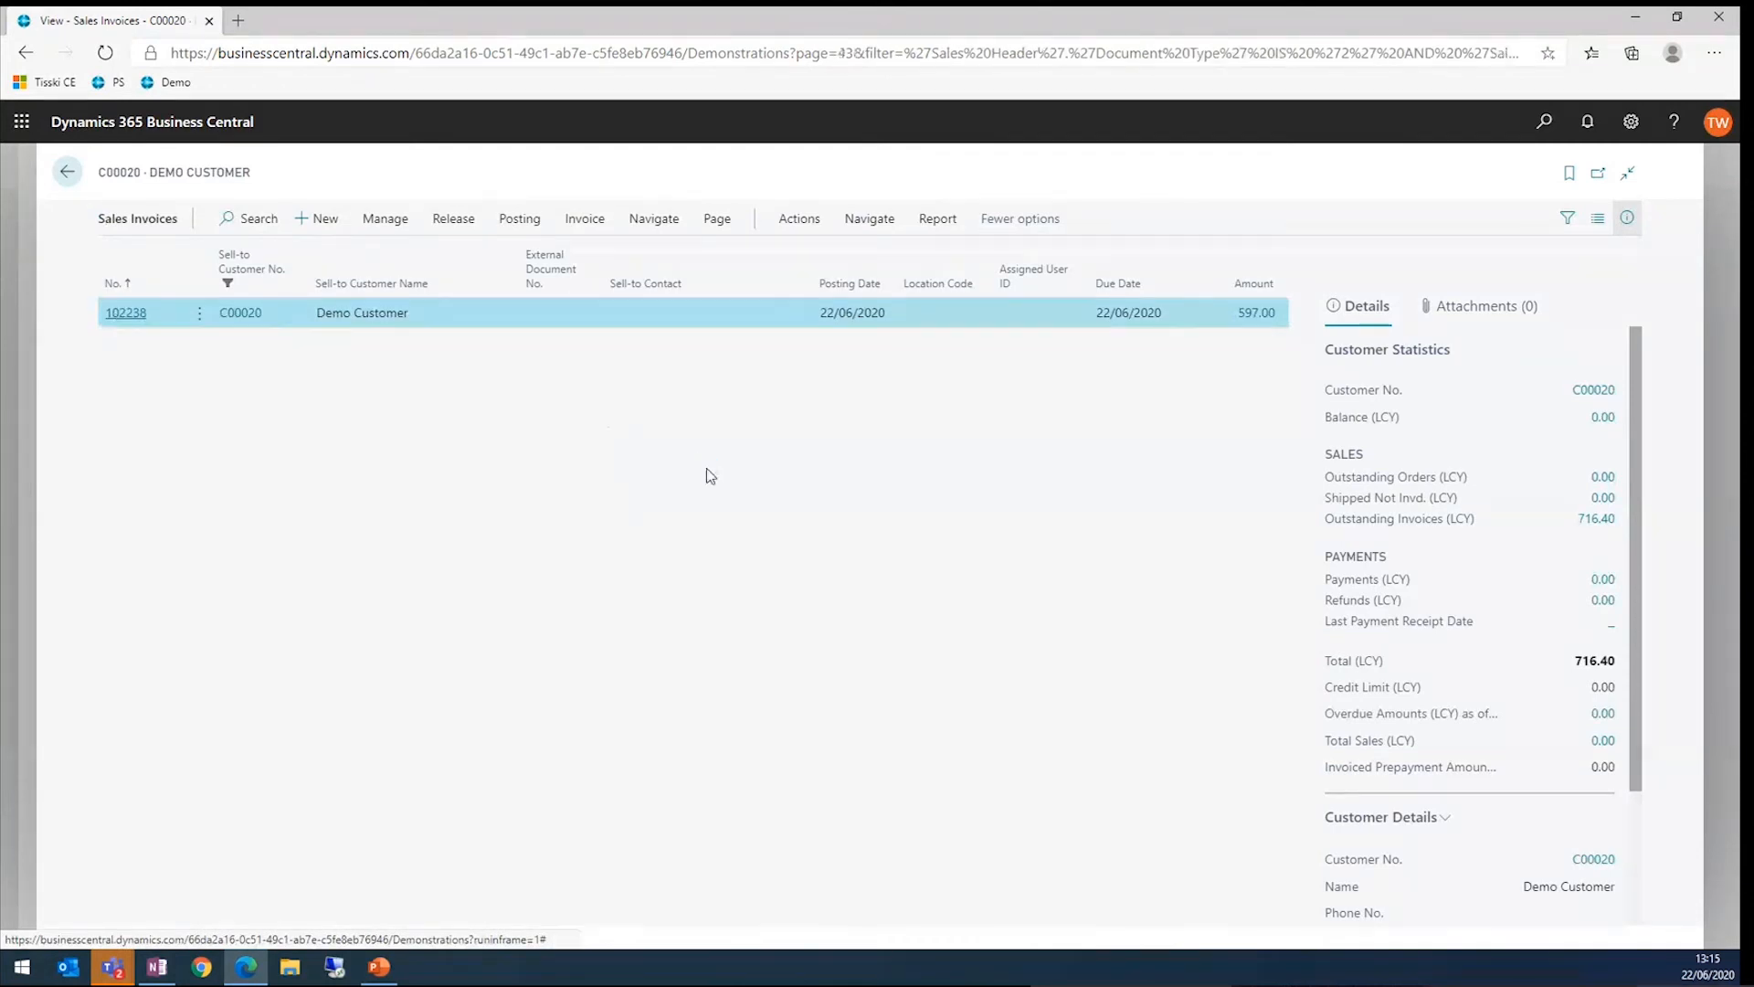
{"action": "scroll", "coordinate": [782, 452], "scroll_direction": "down", "scroll_amount": 2}
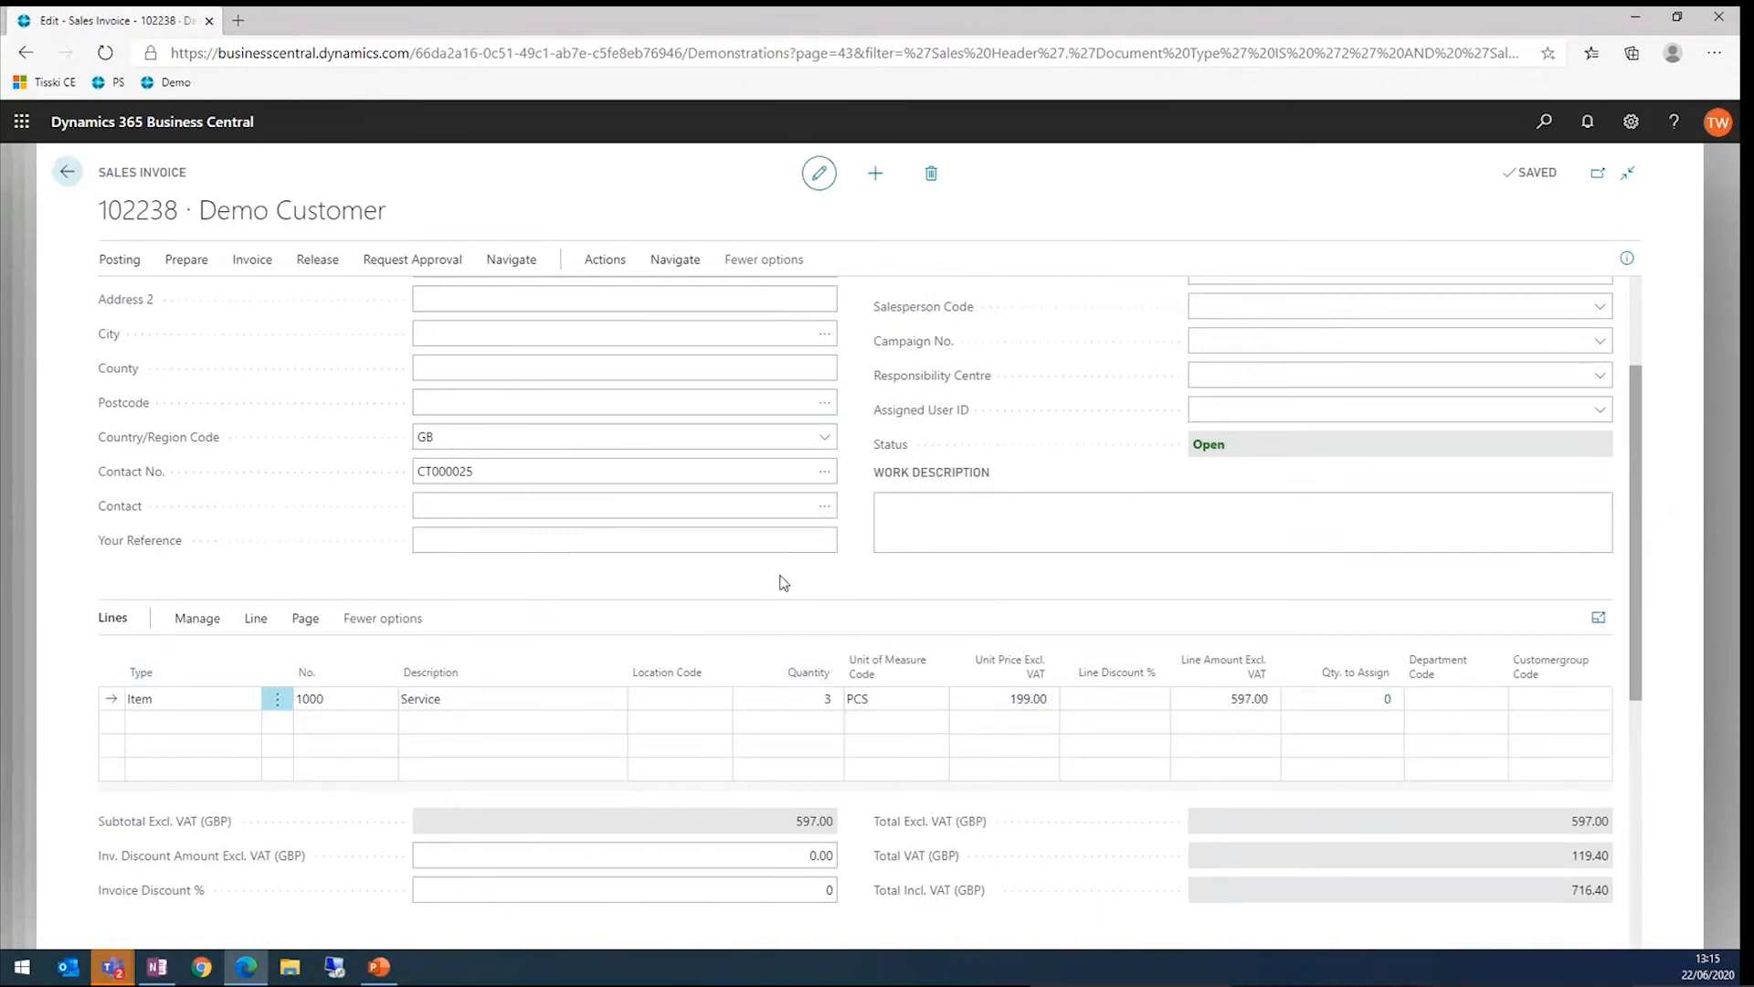
{"action": "scroll", "coordinate": [685, 615], "scroll_direction": "up", "scroll_amount": 2}
{"action": "scroll", "coordinate": [850, 649], "scroll_direction": "down", "scroll_amount": 2}
{"action": "scroll", "coordinate": [857, 633], "scroll_direction": "down", "scroll_amount": 5}
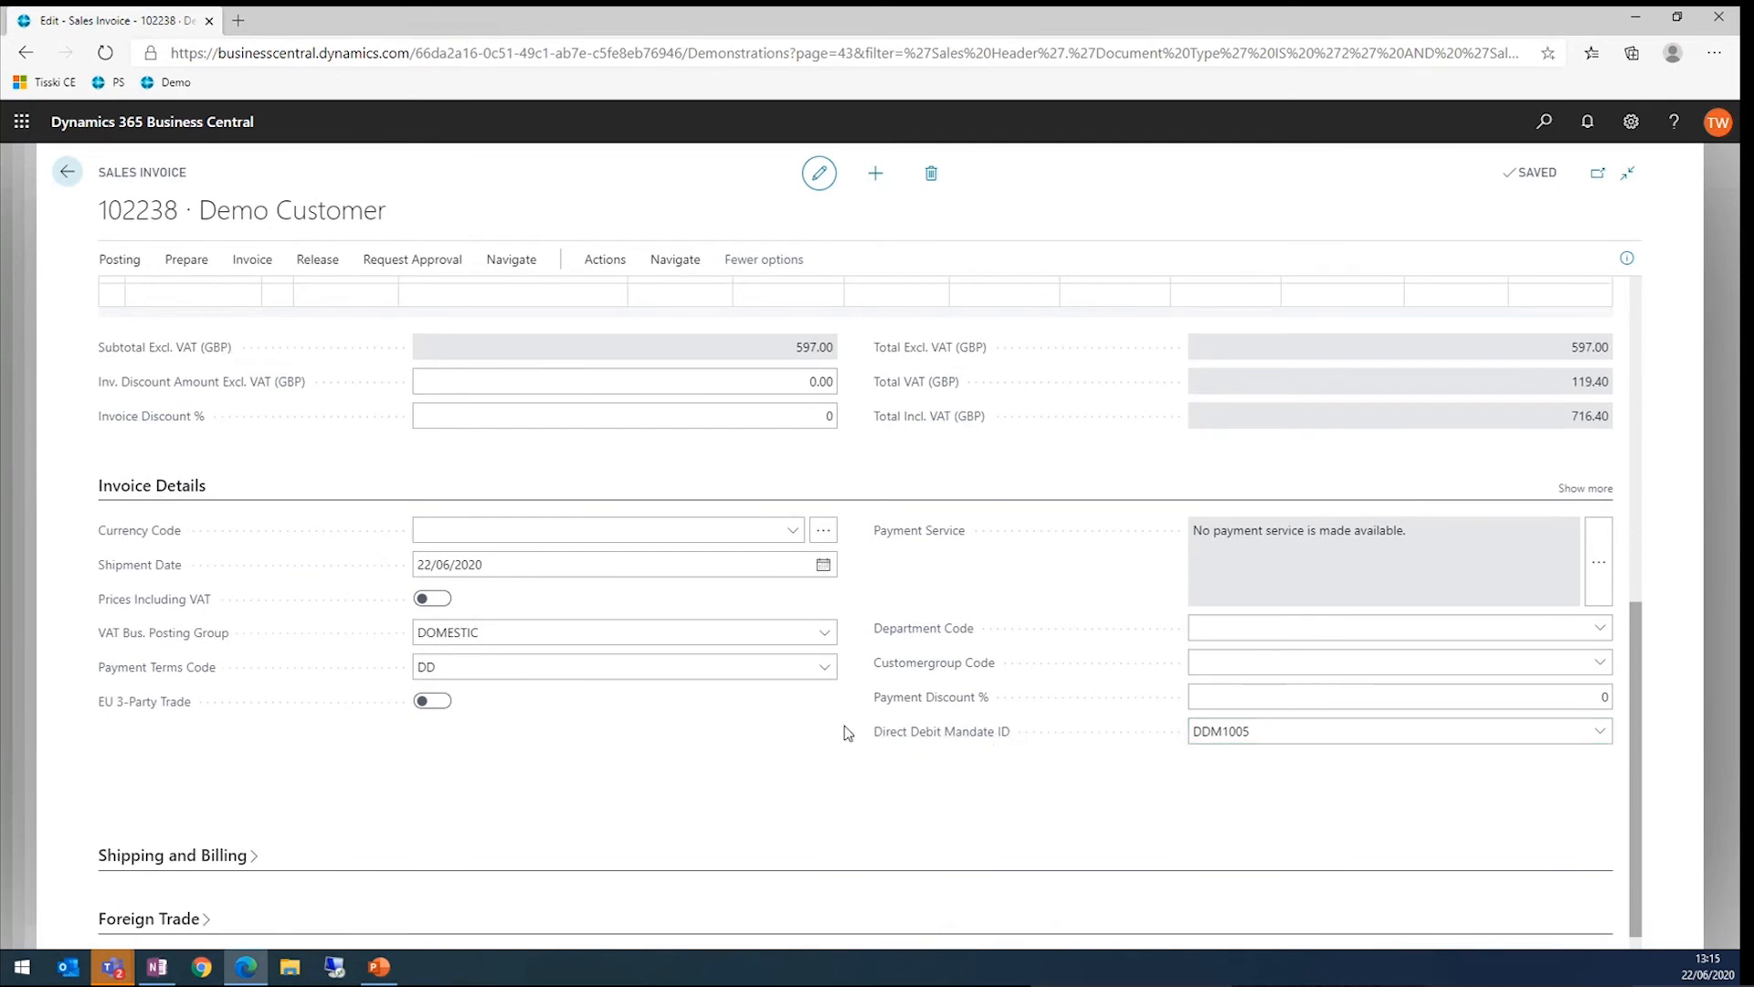
Step: Post Demo Customer's sales invoice without opening the posted document
{"action": "left_click", "coordinate": [119, 263]}
{"action": "left_click", "coordinate": [129, 298]}
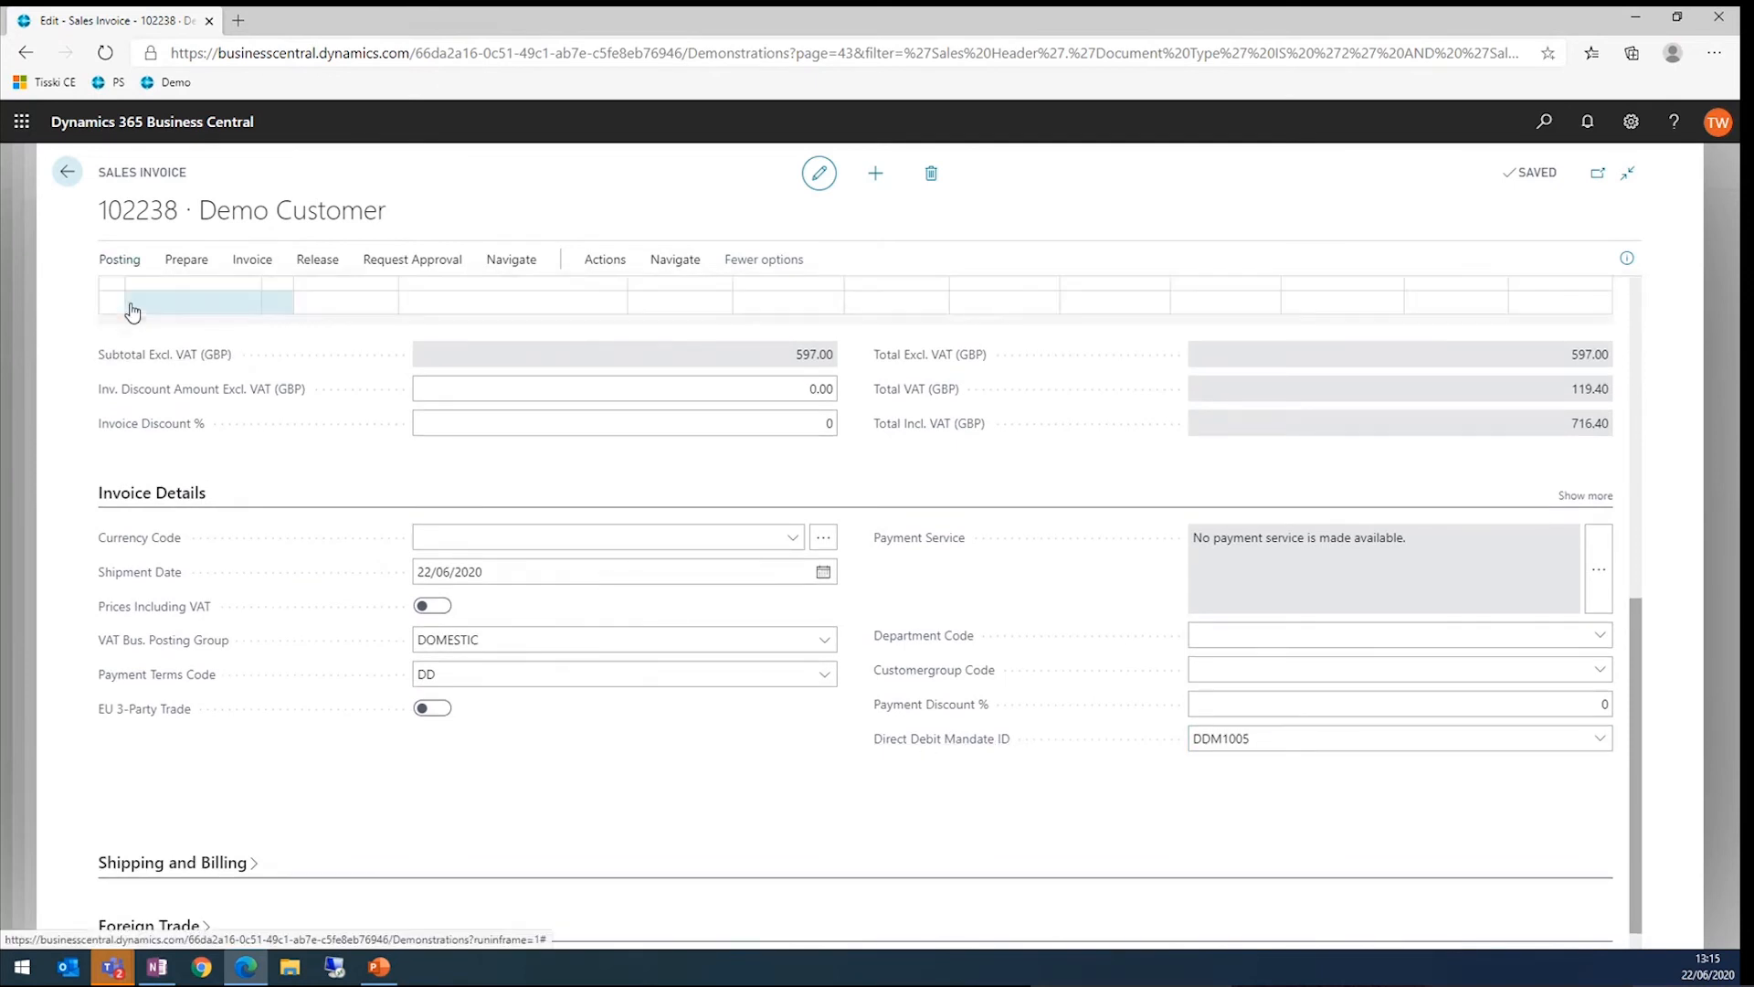
{"action": "left_click", "coordinate": [959, 590]}
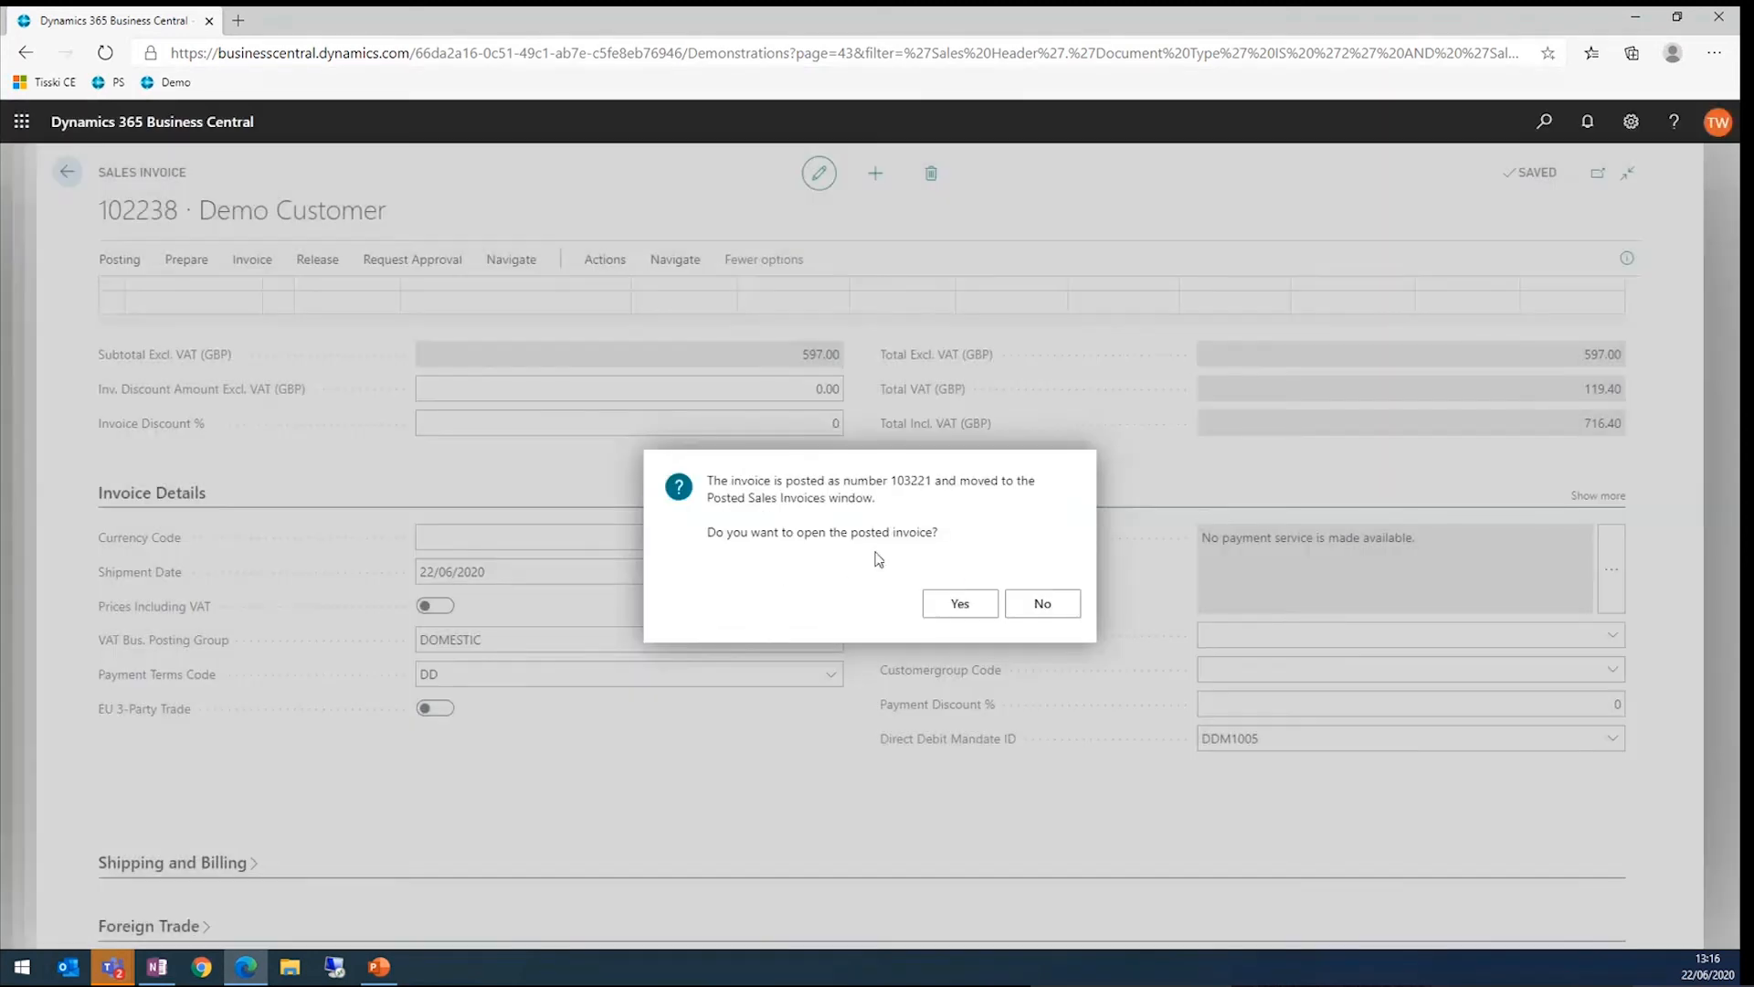
{"action": "left_click", "coordinate": [1067, 612]}
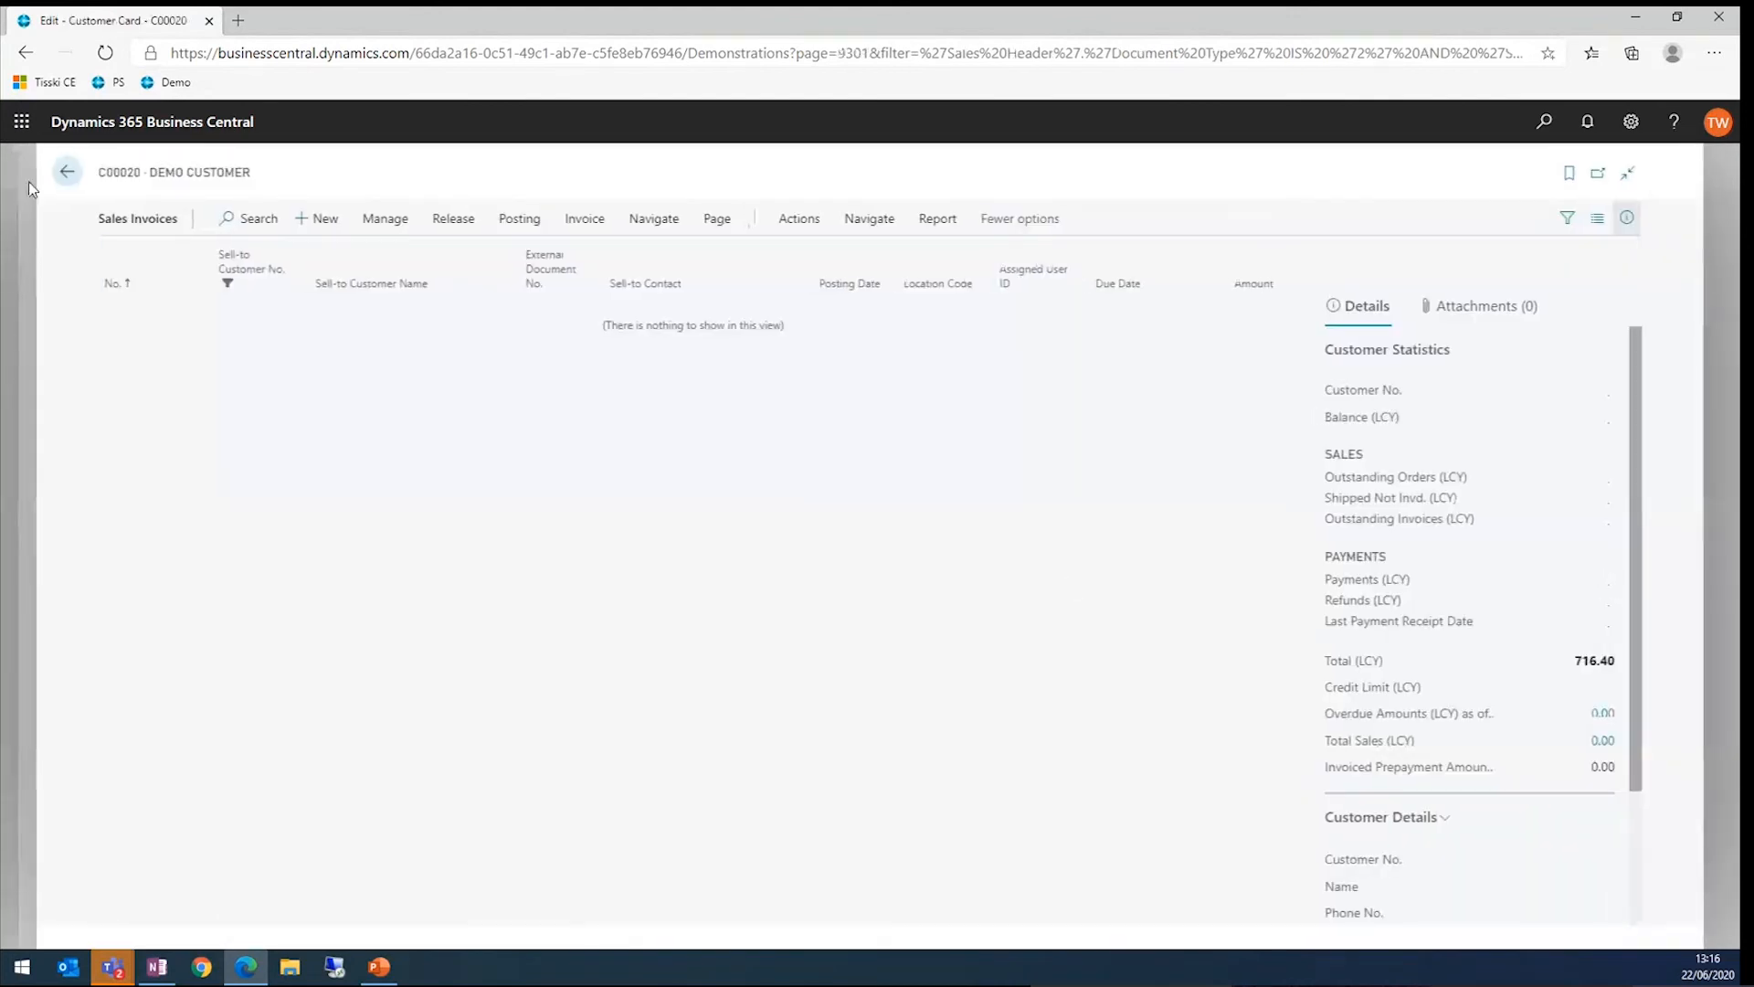
Step: Leave the customer's sales invoices and customer card, and open the Direct Debit Collections list
{"action": "left_click", "coordinate": [66, 172]}
{"action": "left_click", "coordinate": [67, 172]}
{"action": "left_click", "coordinate": [484, 171]}
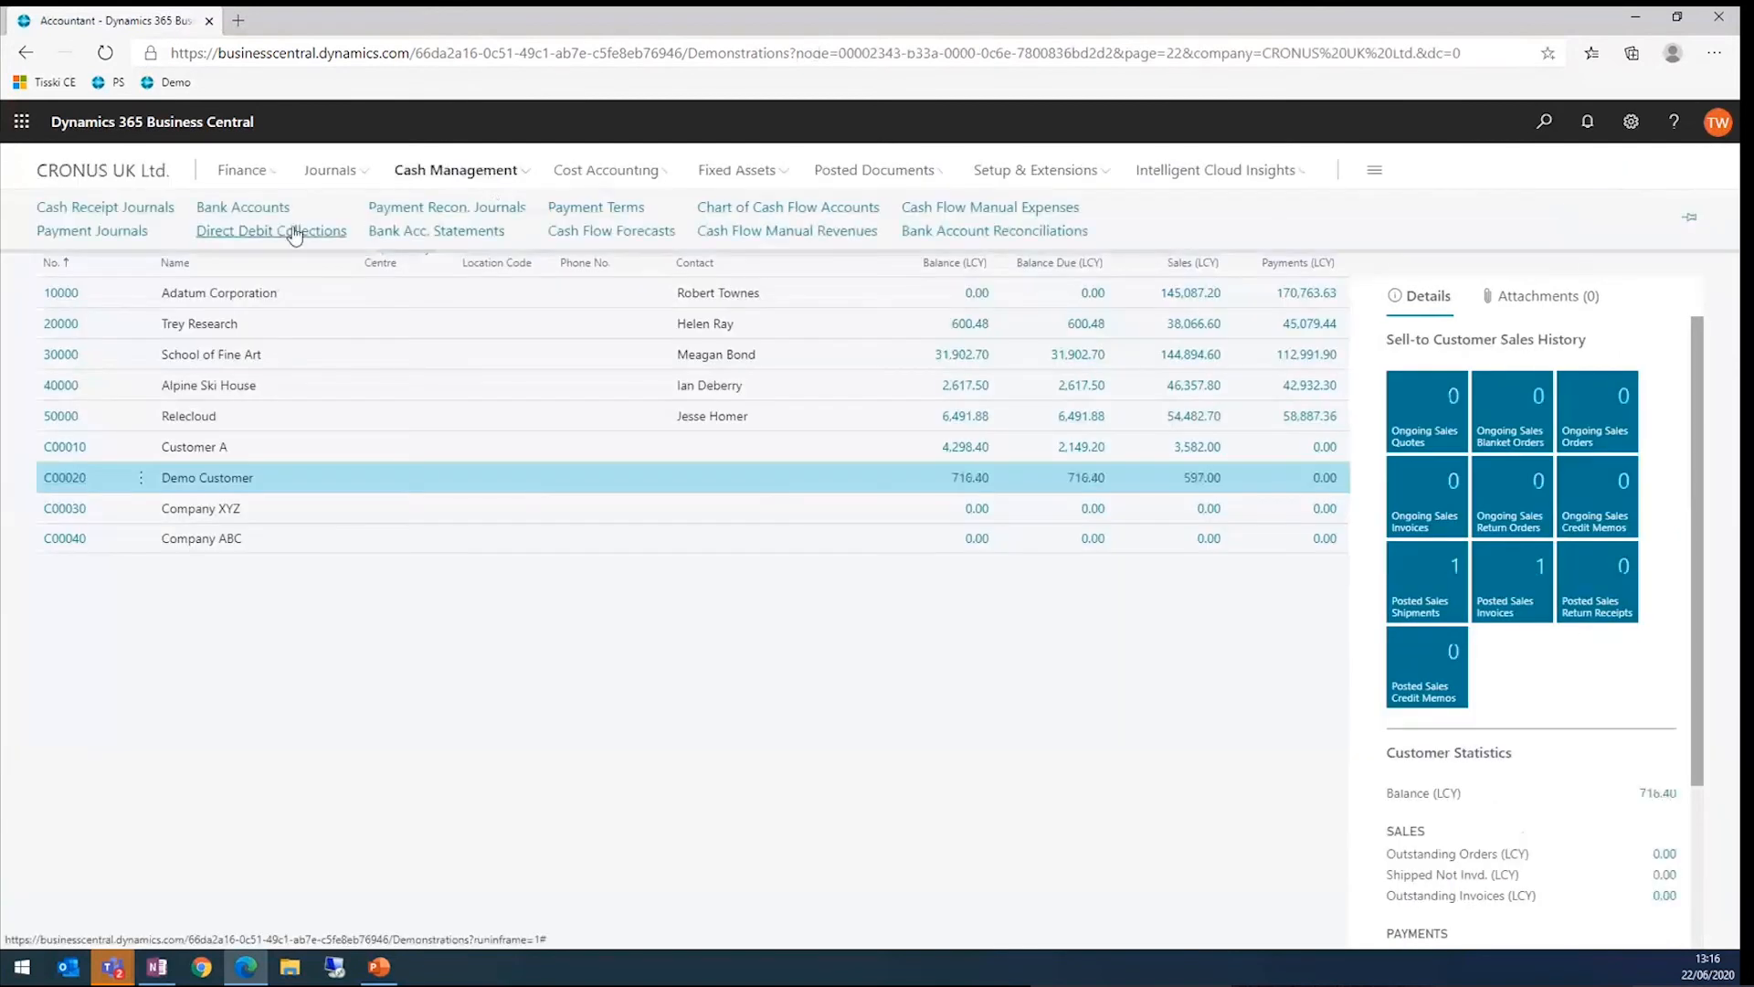
{"action": "left_click", "coordinate": [290, 234]}
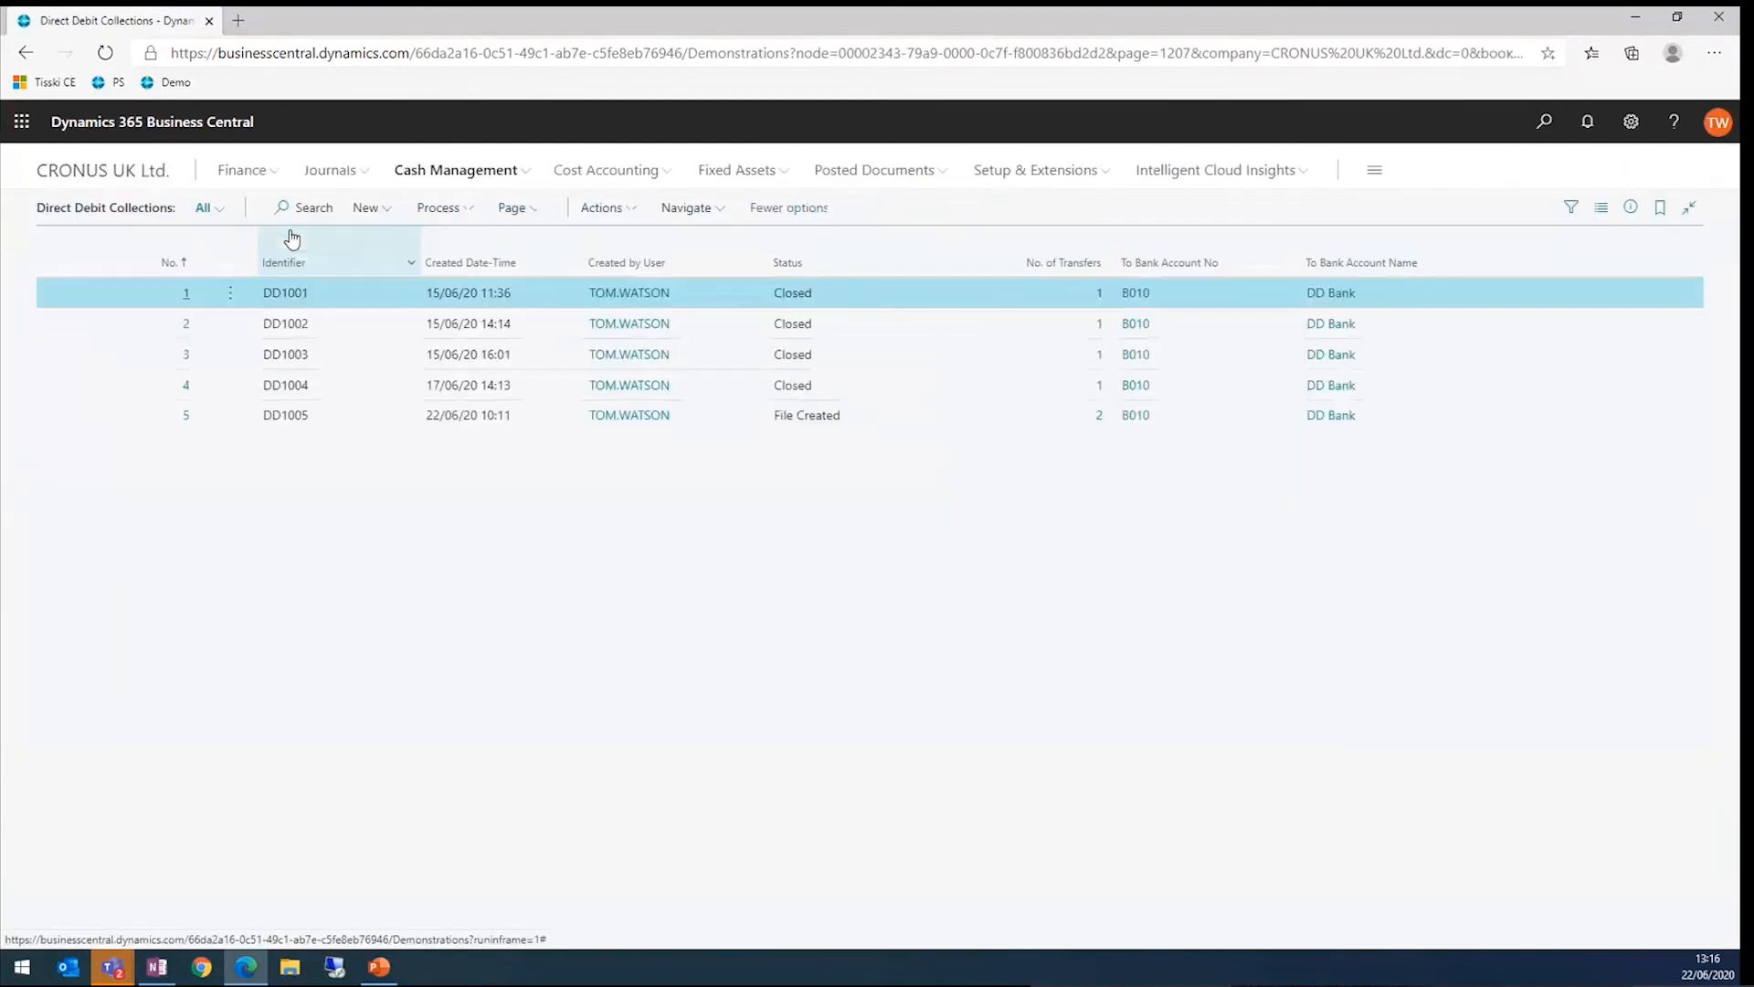
Step: Create a new direct debit collection for DD Bank using the last used options and filters
{"action": "left_click", "coordinate": [371, 210]}
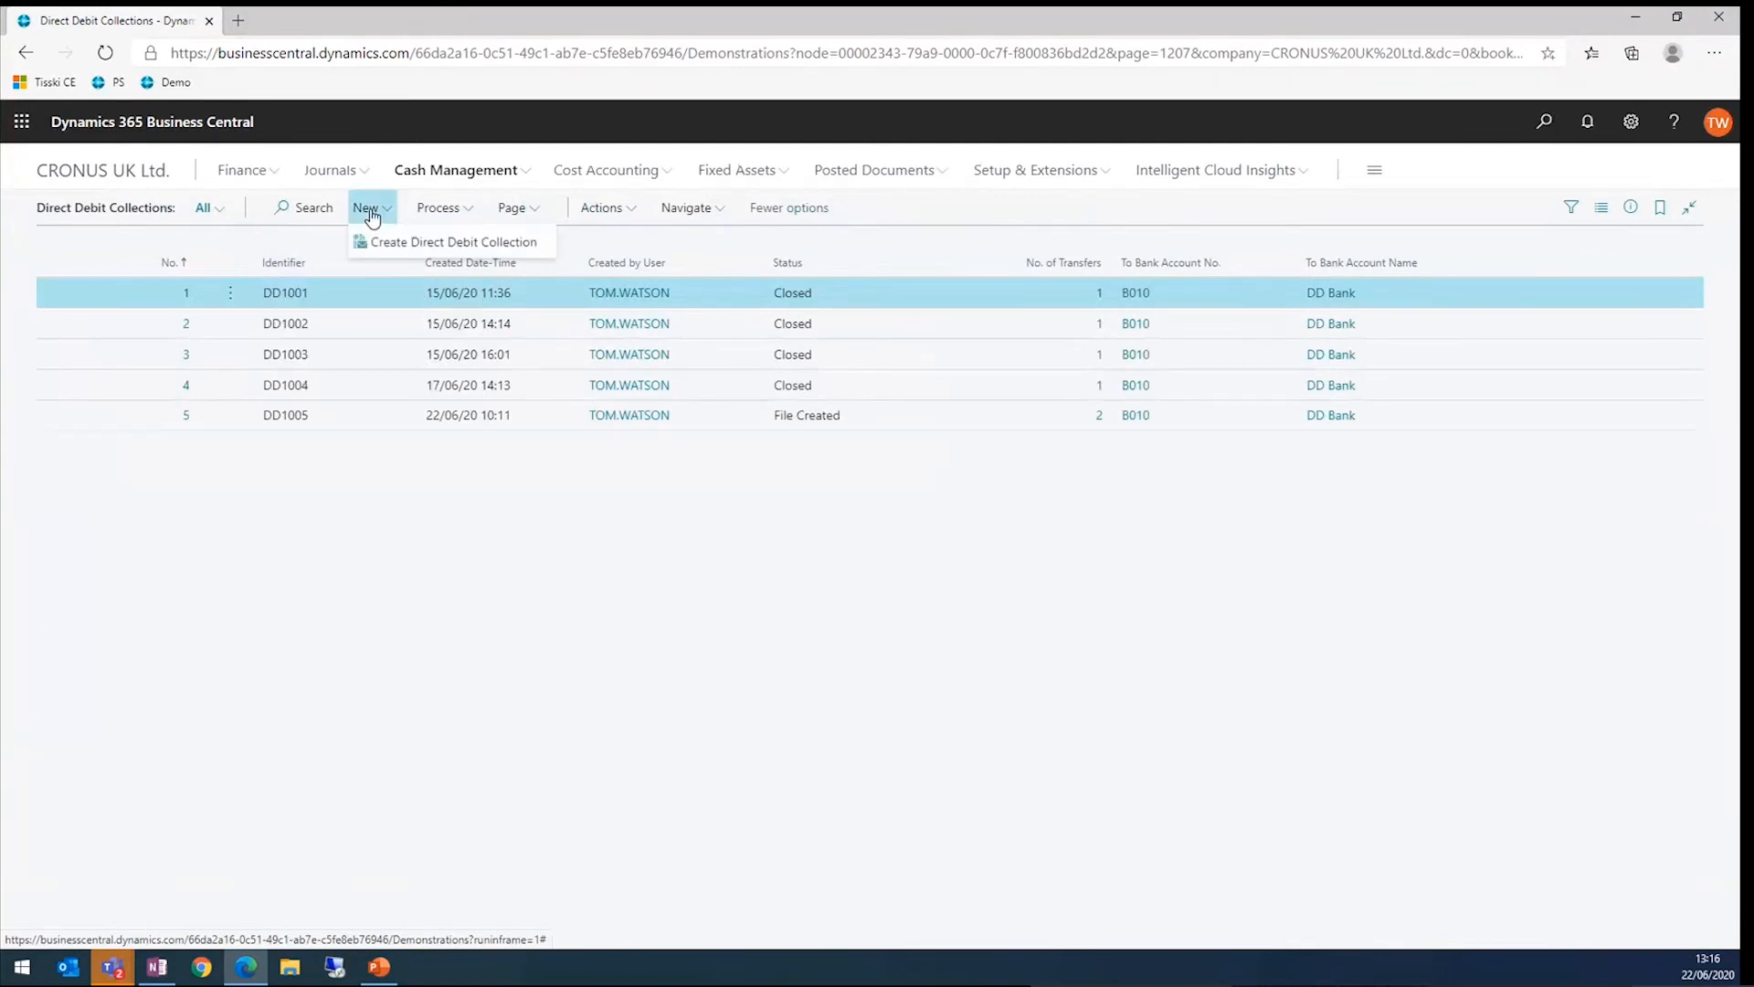
{"action": "left_click", "coordinate": [427, 243]}
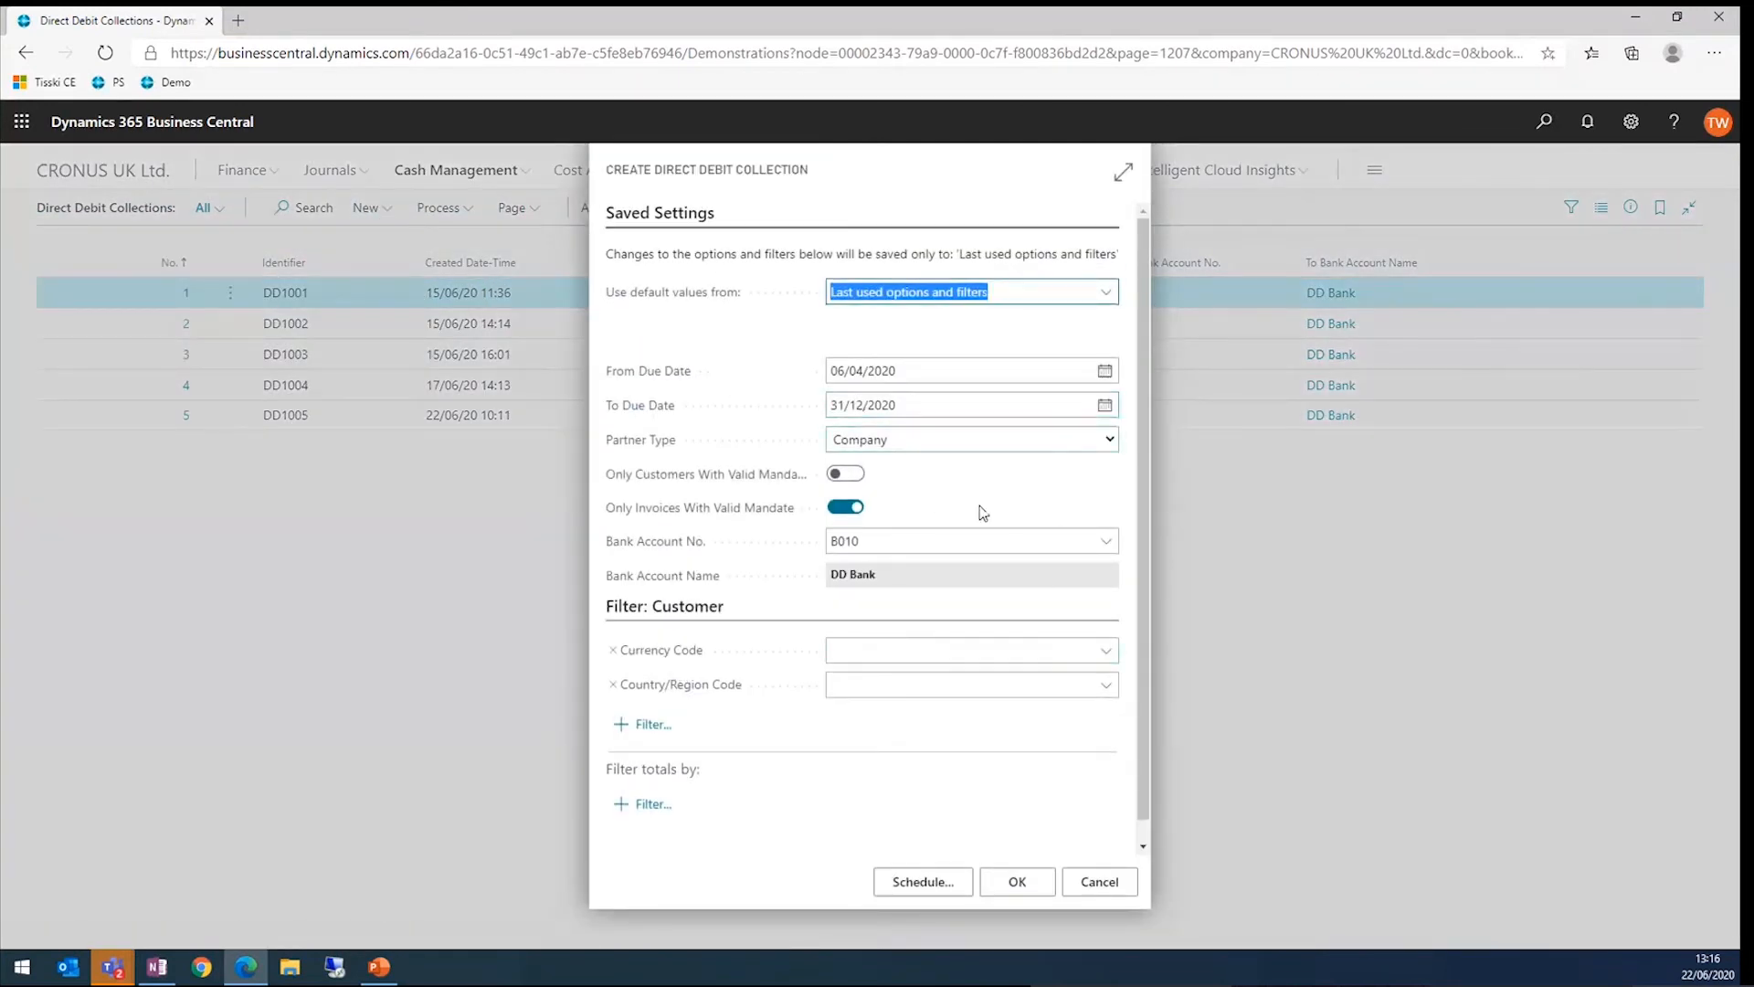
{"action": "left_click", "coordinate": [1016, 880]}
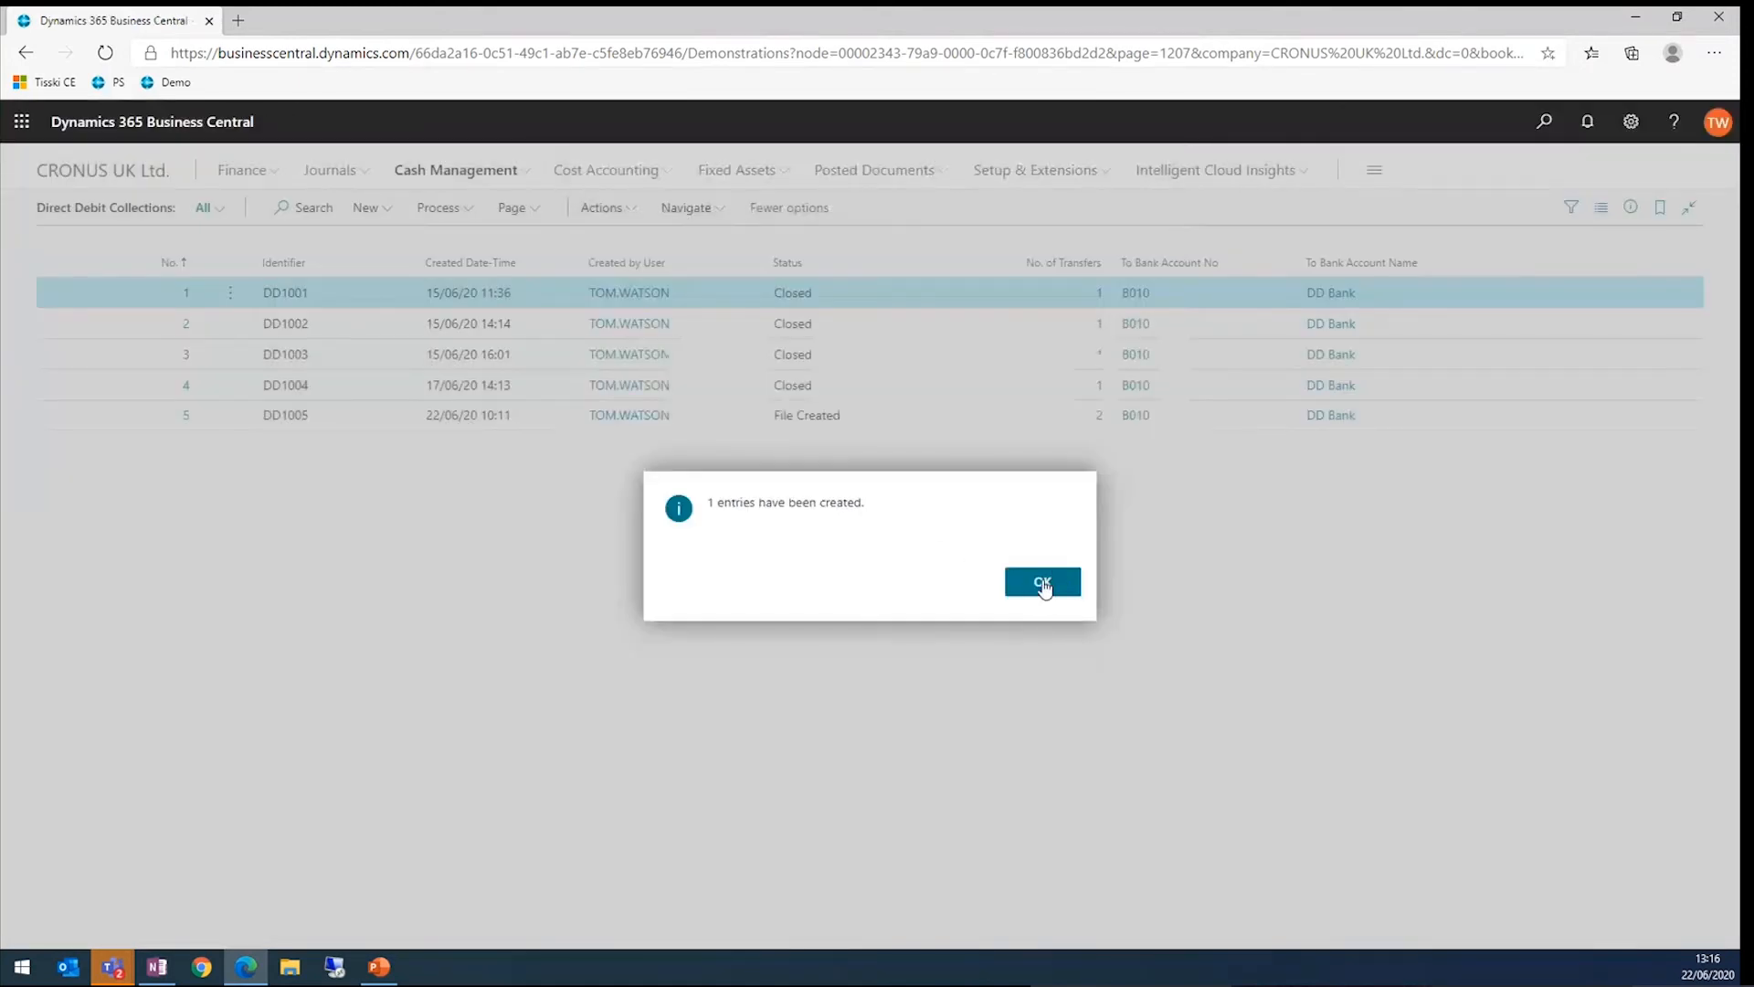
{"action": "left_click", "coordinate": [1042, 583]}
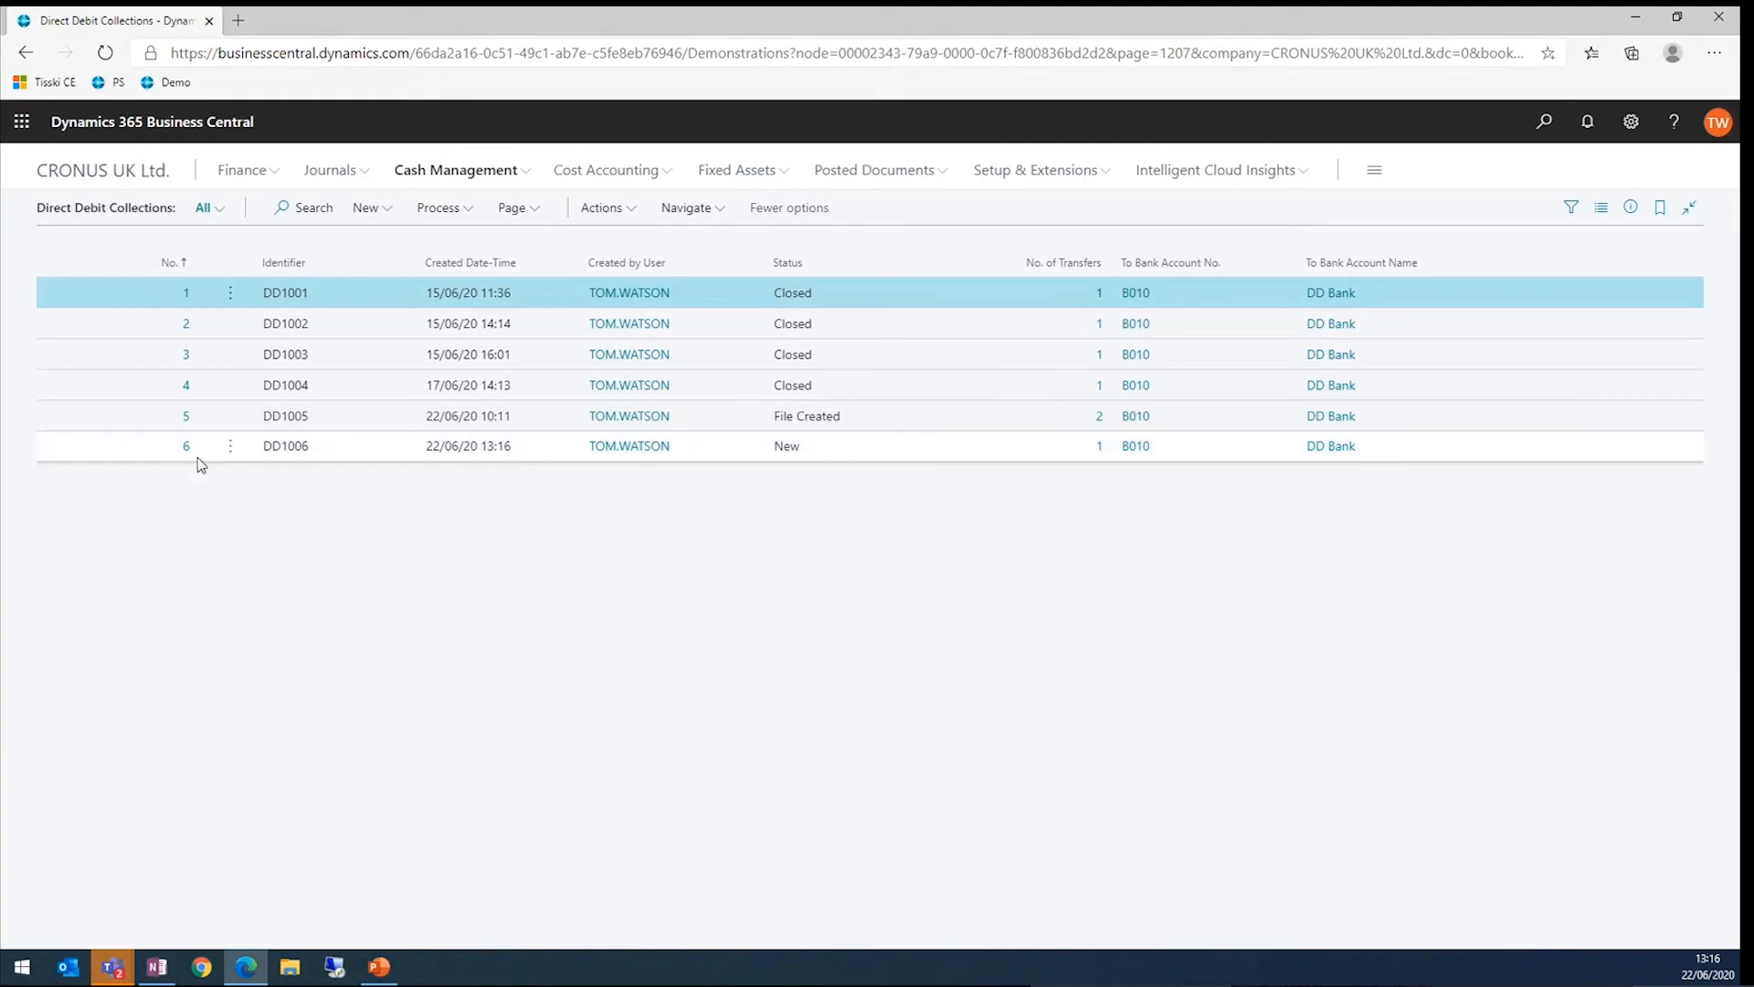
Step: Open the entries of the newest direct debit collection, hide the details pane and export the direct debit file
{"action": "left_click", "coordinate": [187, 448]}
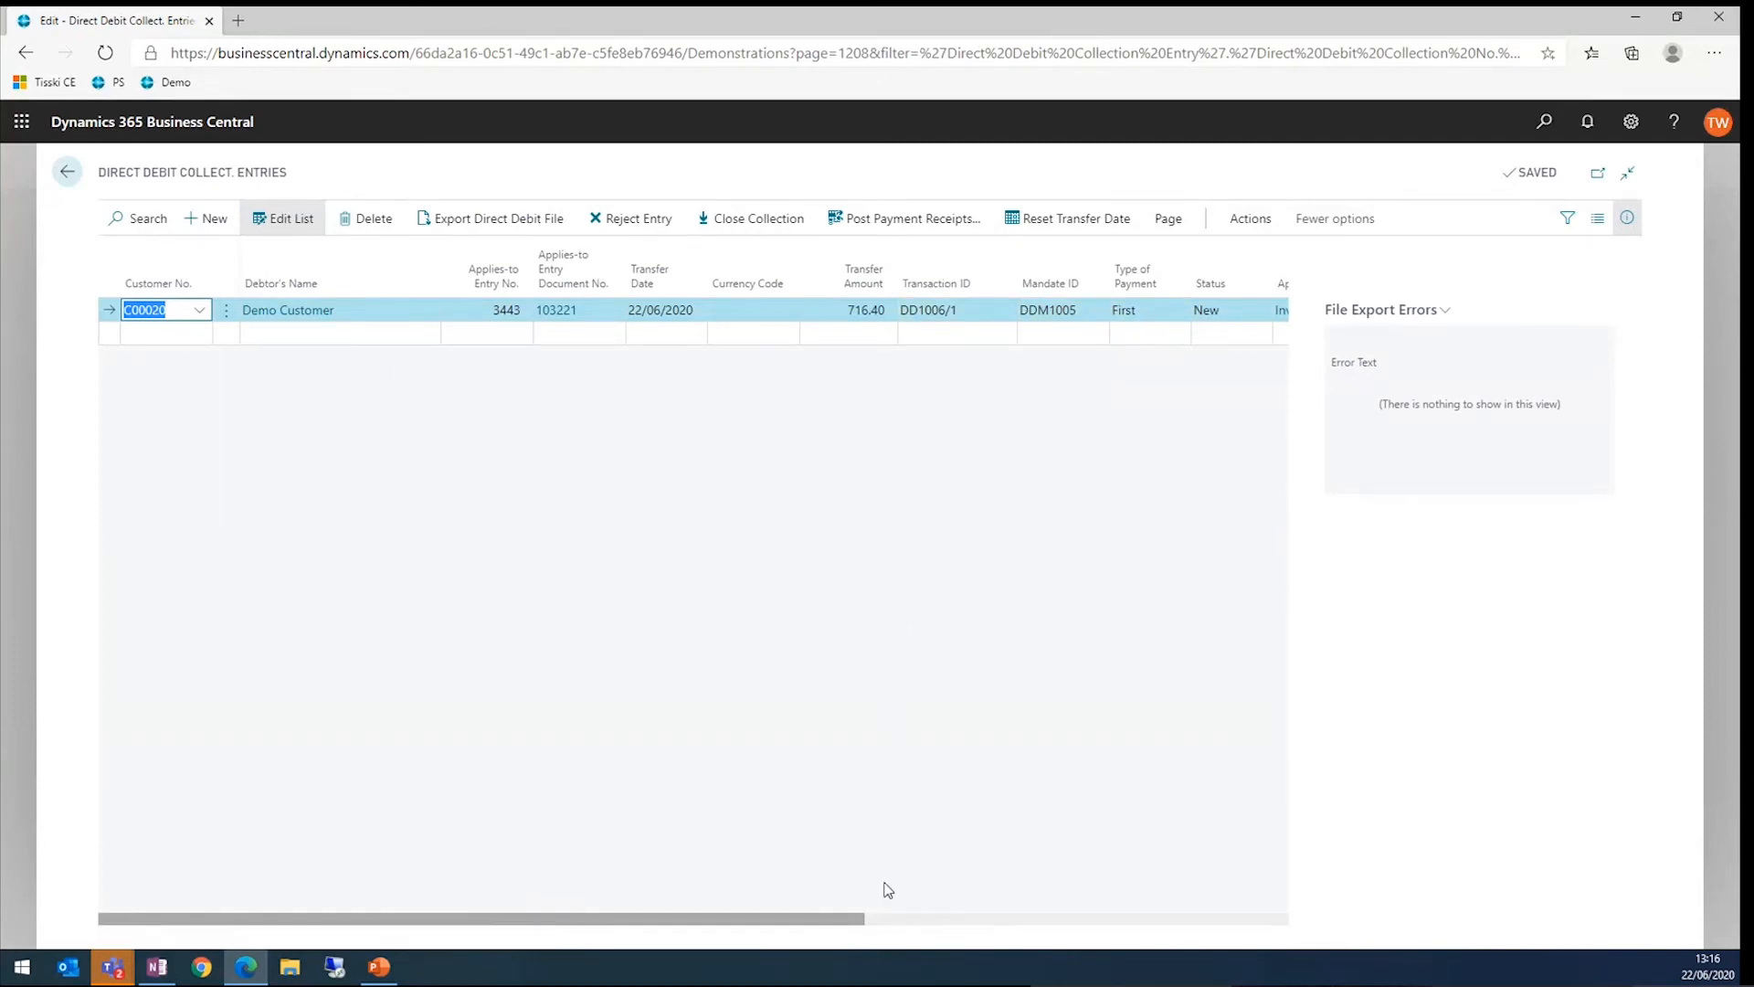
{"action": "left_click_drag", "start_coordinate": [770, 920], "coordinate": [774, 919]}
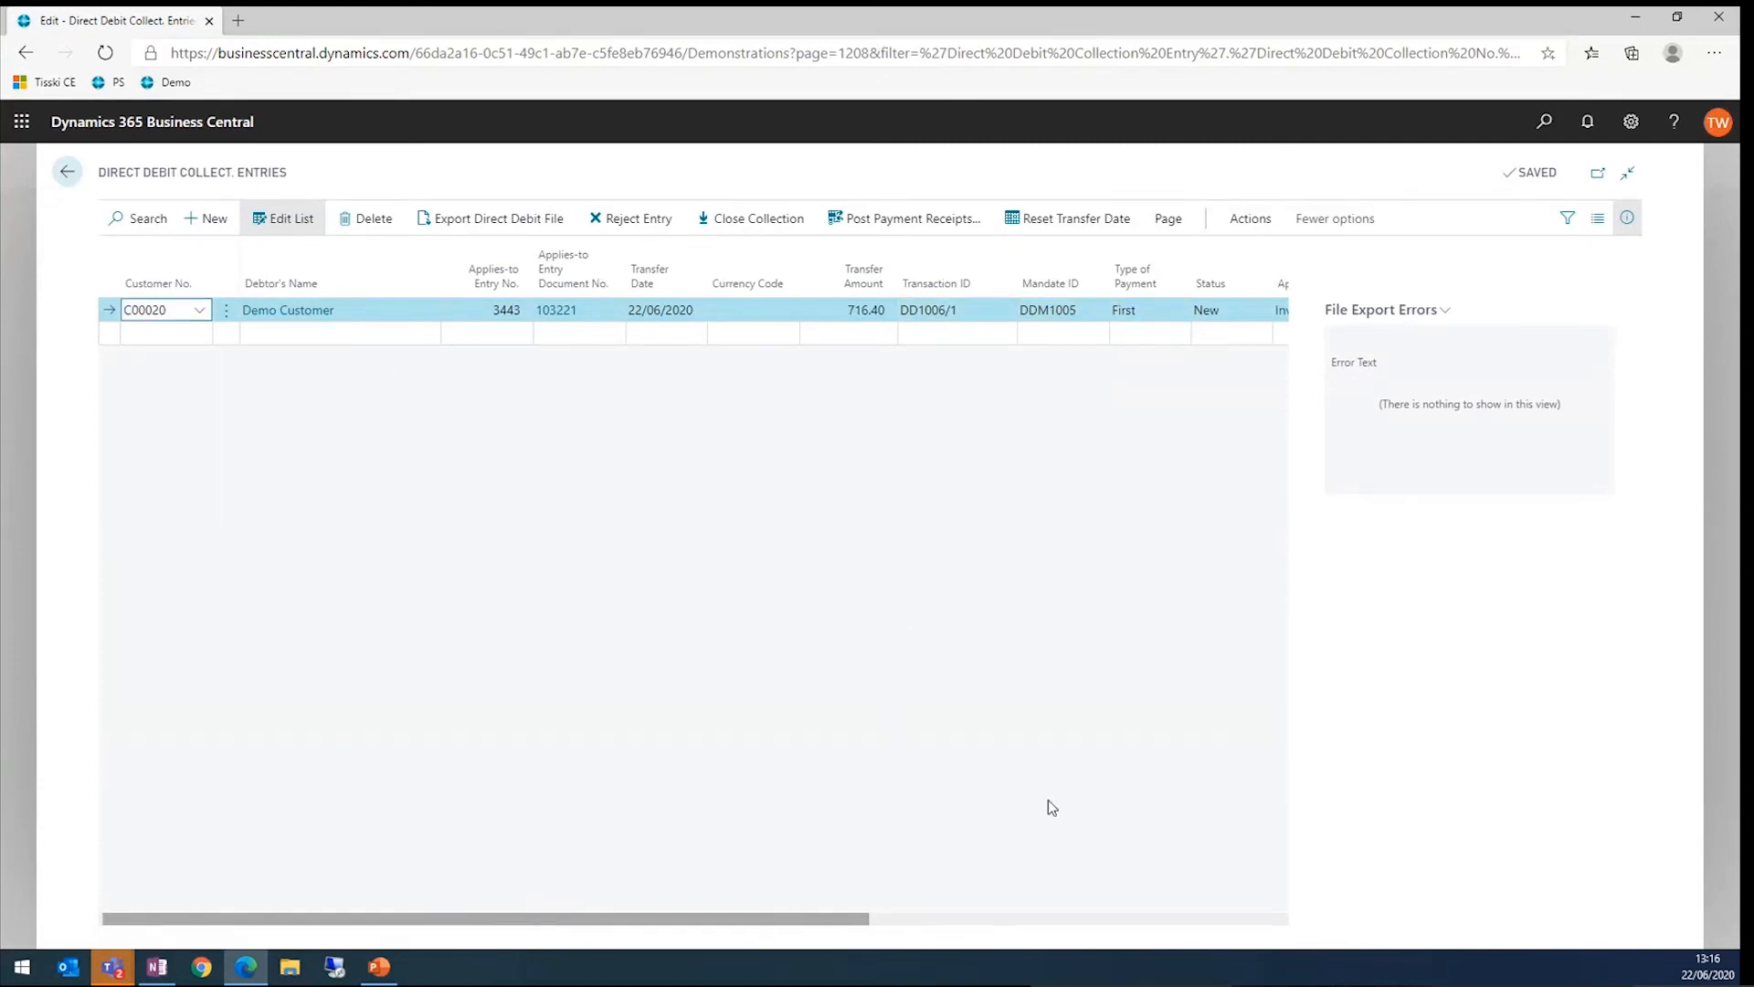
{"action": "left_click", "coordinate": [1627, 218]}
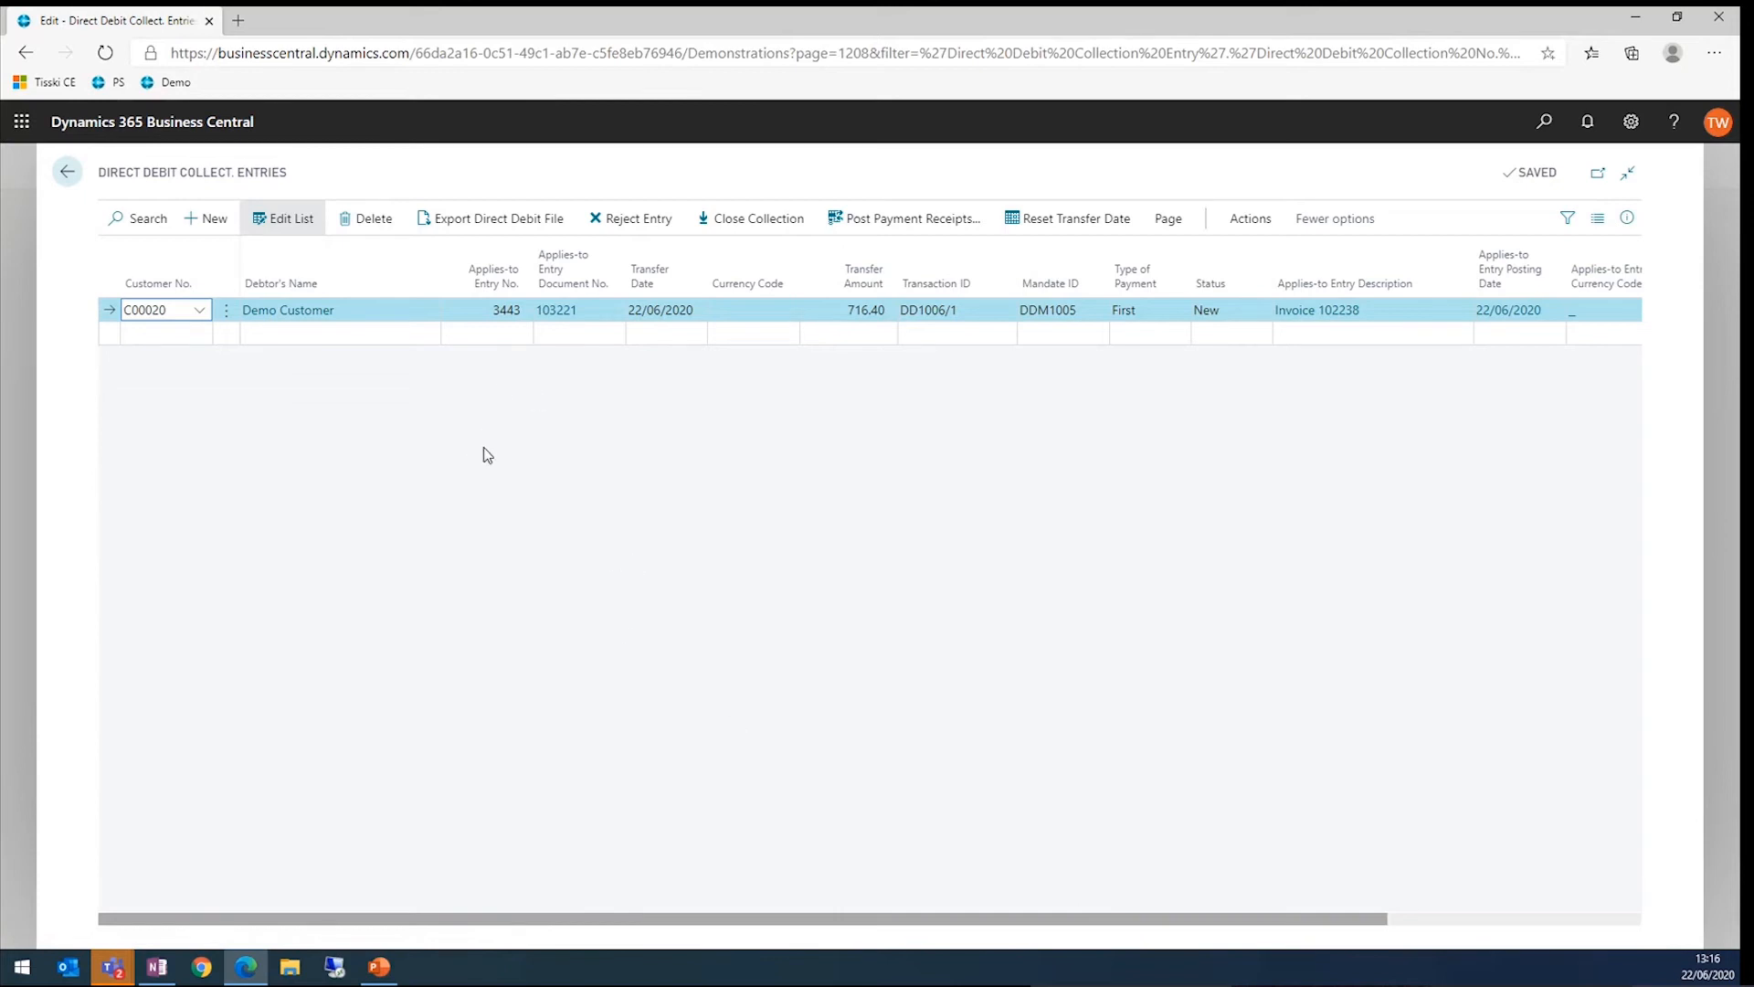
{"action": "left_click", "coordinate": [530, 235]}
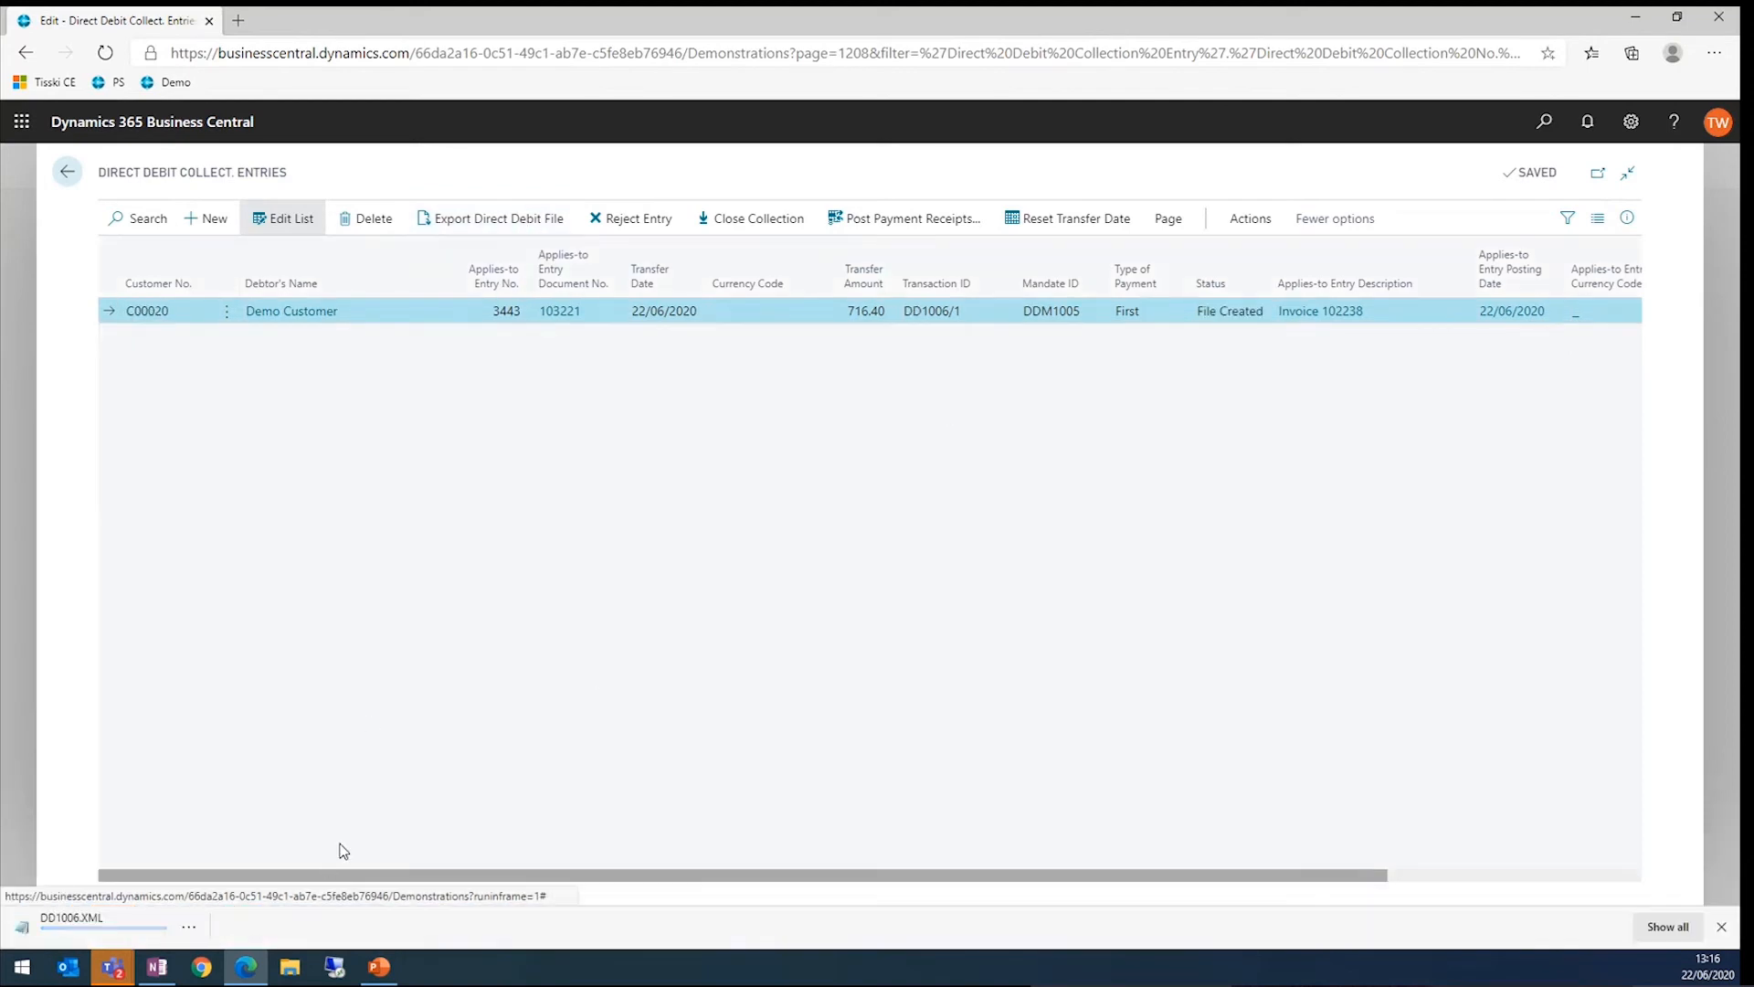
Step: Open the exported DD1006.XML file to examine its contents, and return to the direct debit collection entries
{"action": "left_click", "coordinate": [101, 932]}
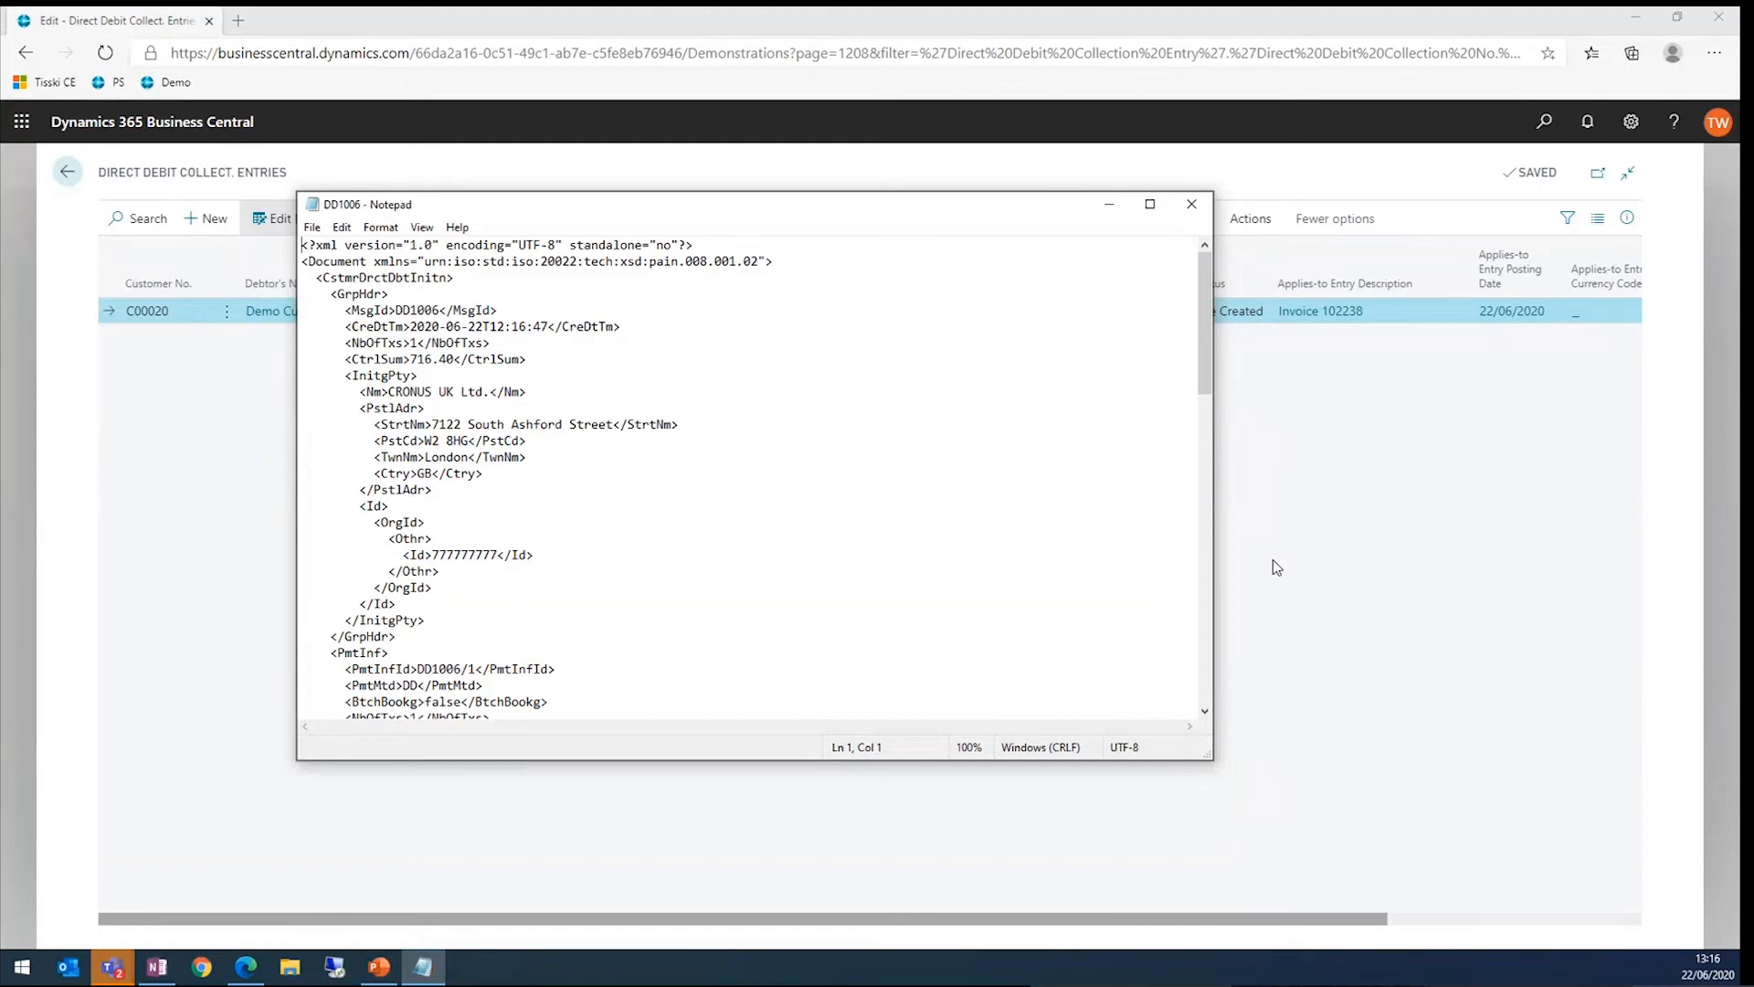
{"action": "left_click", "coordinate": [1291, 563]}
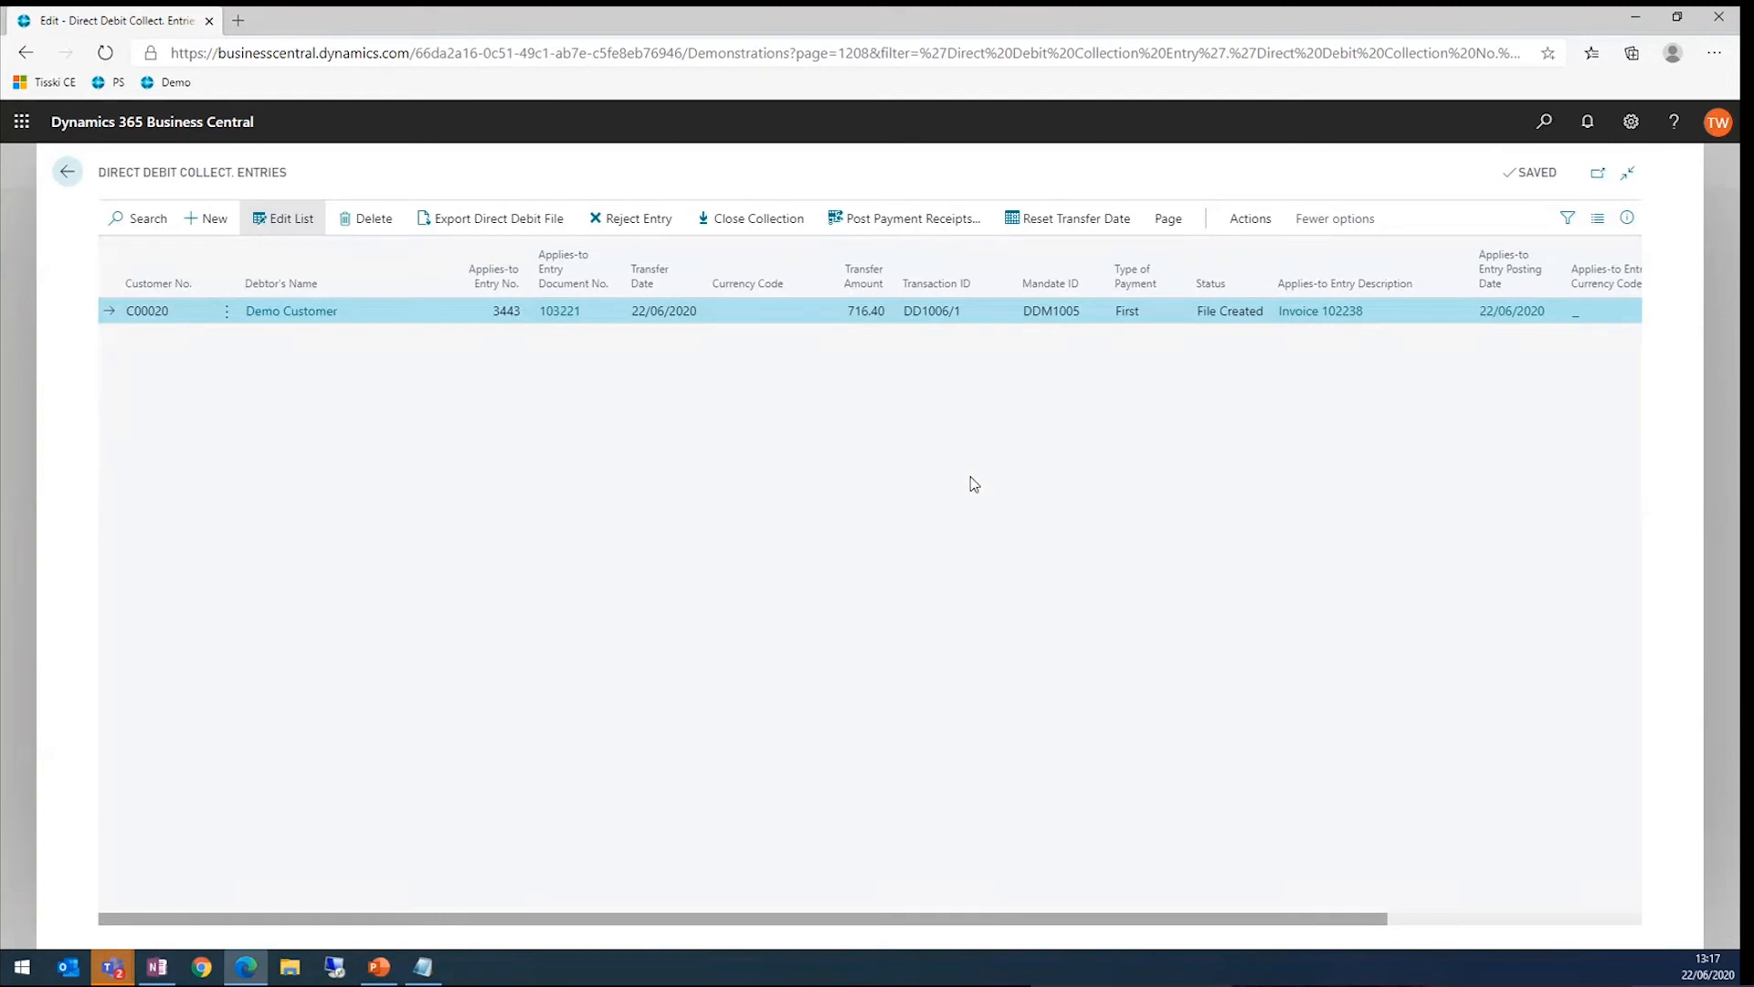
Step: Close the current direct debit collection, accepting that its payments cannot be registered from it, and return to the collections list
{"action": "mouse_move", "coordinate": [764, 249]}
{"action": "left_click", "coordinate": [805, 245]}
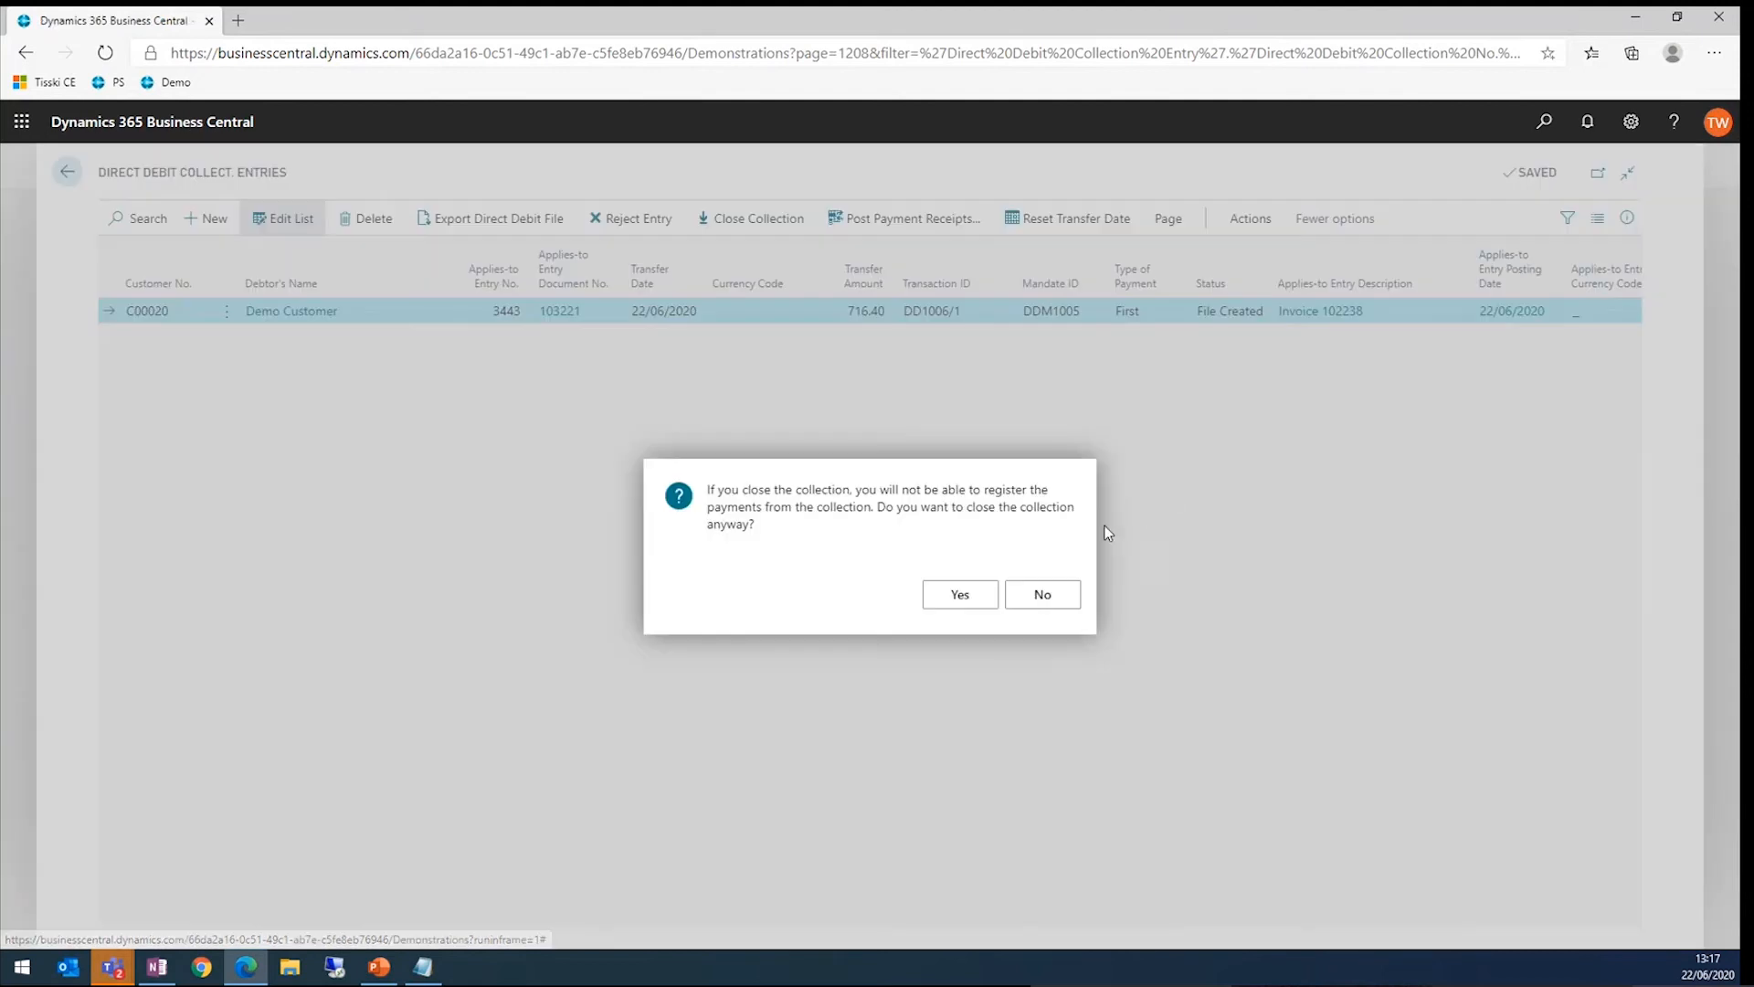
{"action": "left_click", "coordinate": [951, 594]}
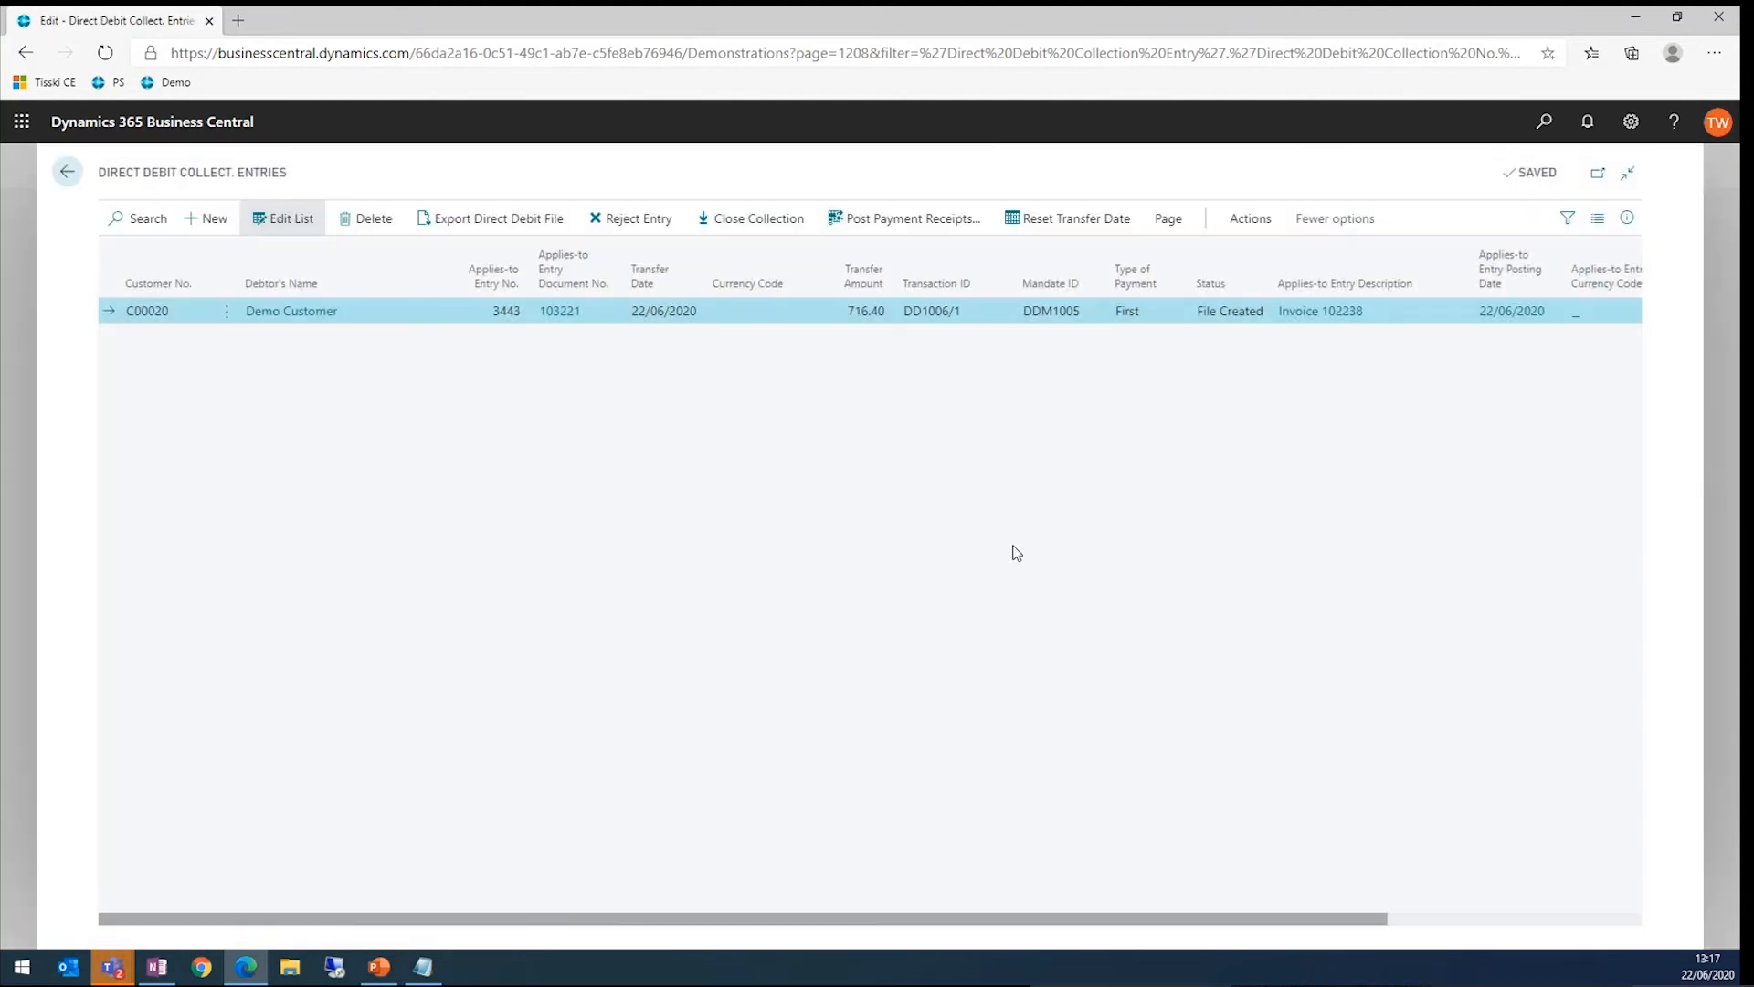
{"action": "left_click", "coordinate": [68, 174]}
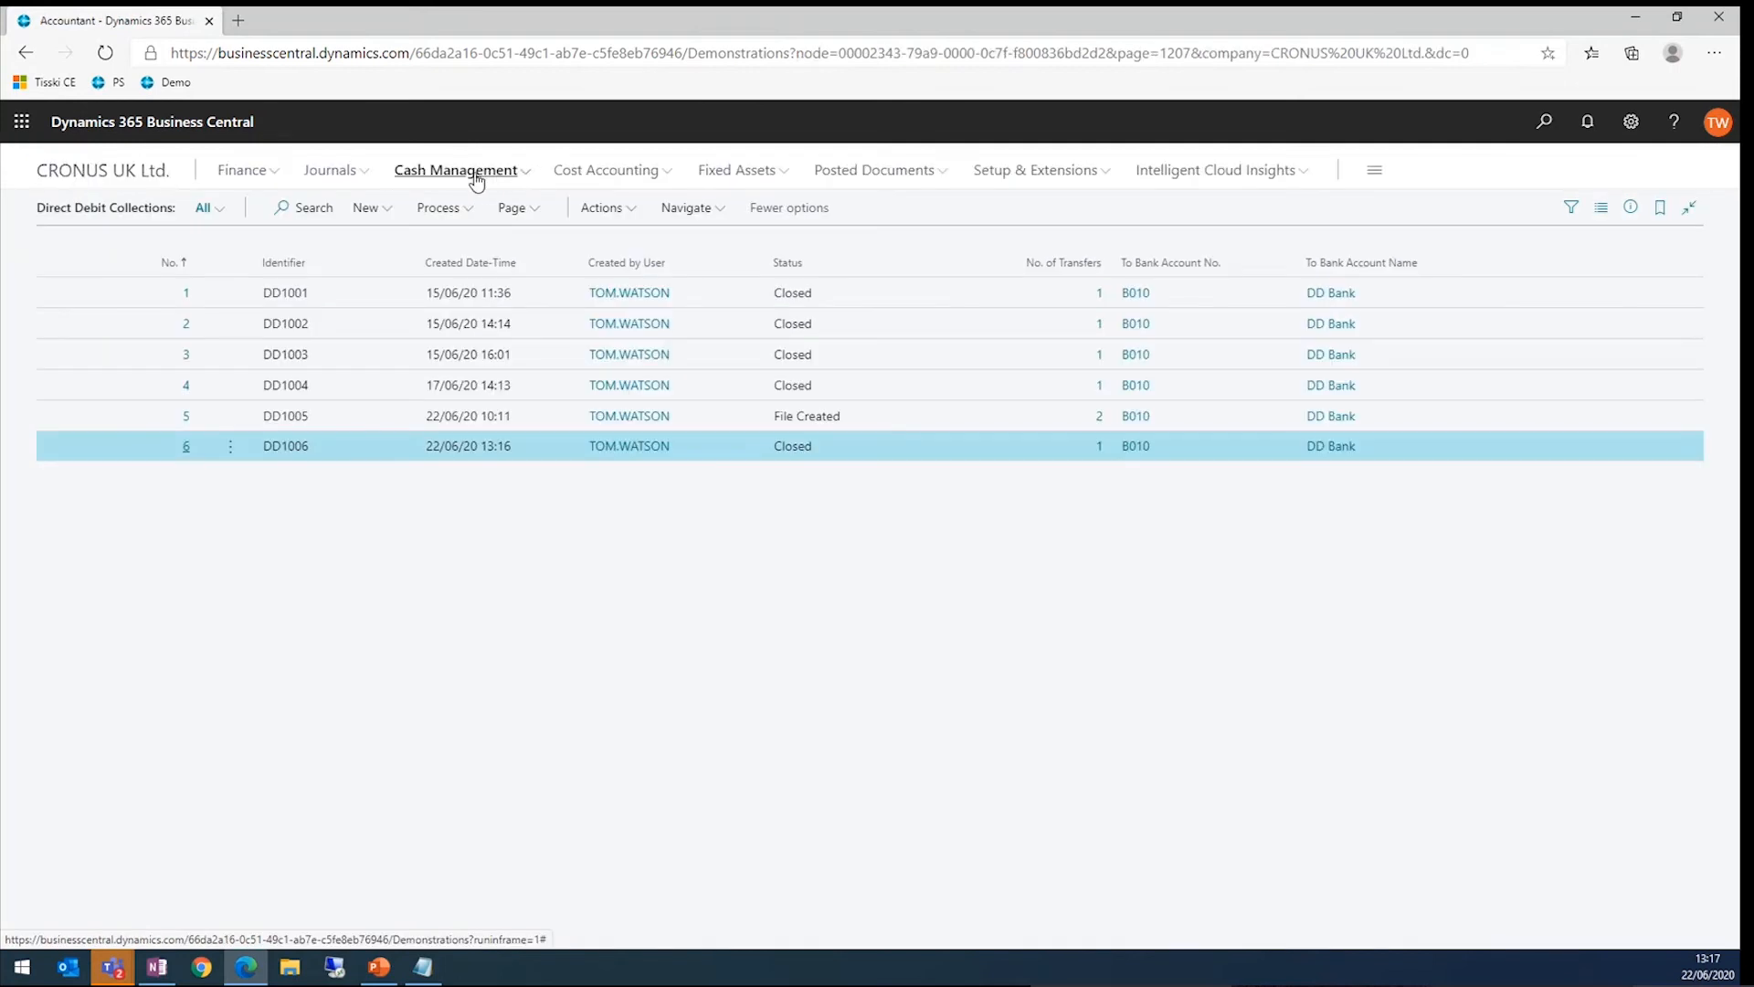
Step: Open the payment reconciliation journals and import bank transactions for DD Bank from the Statement Import file
{"action": "left_click", "coordinate": [492, 186]}
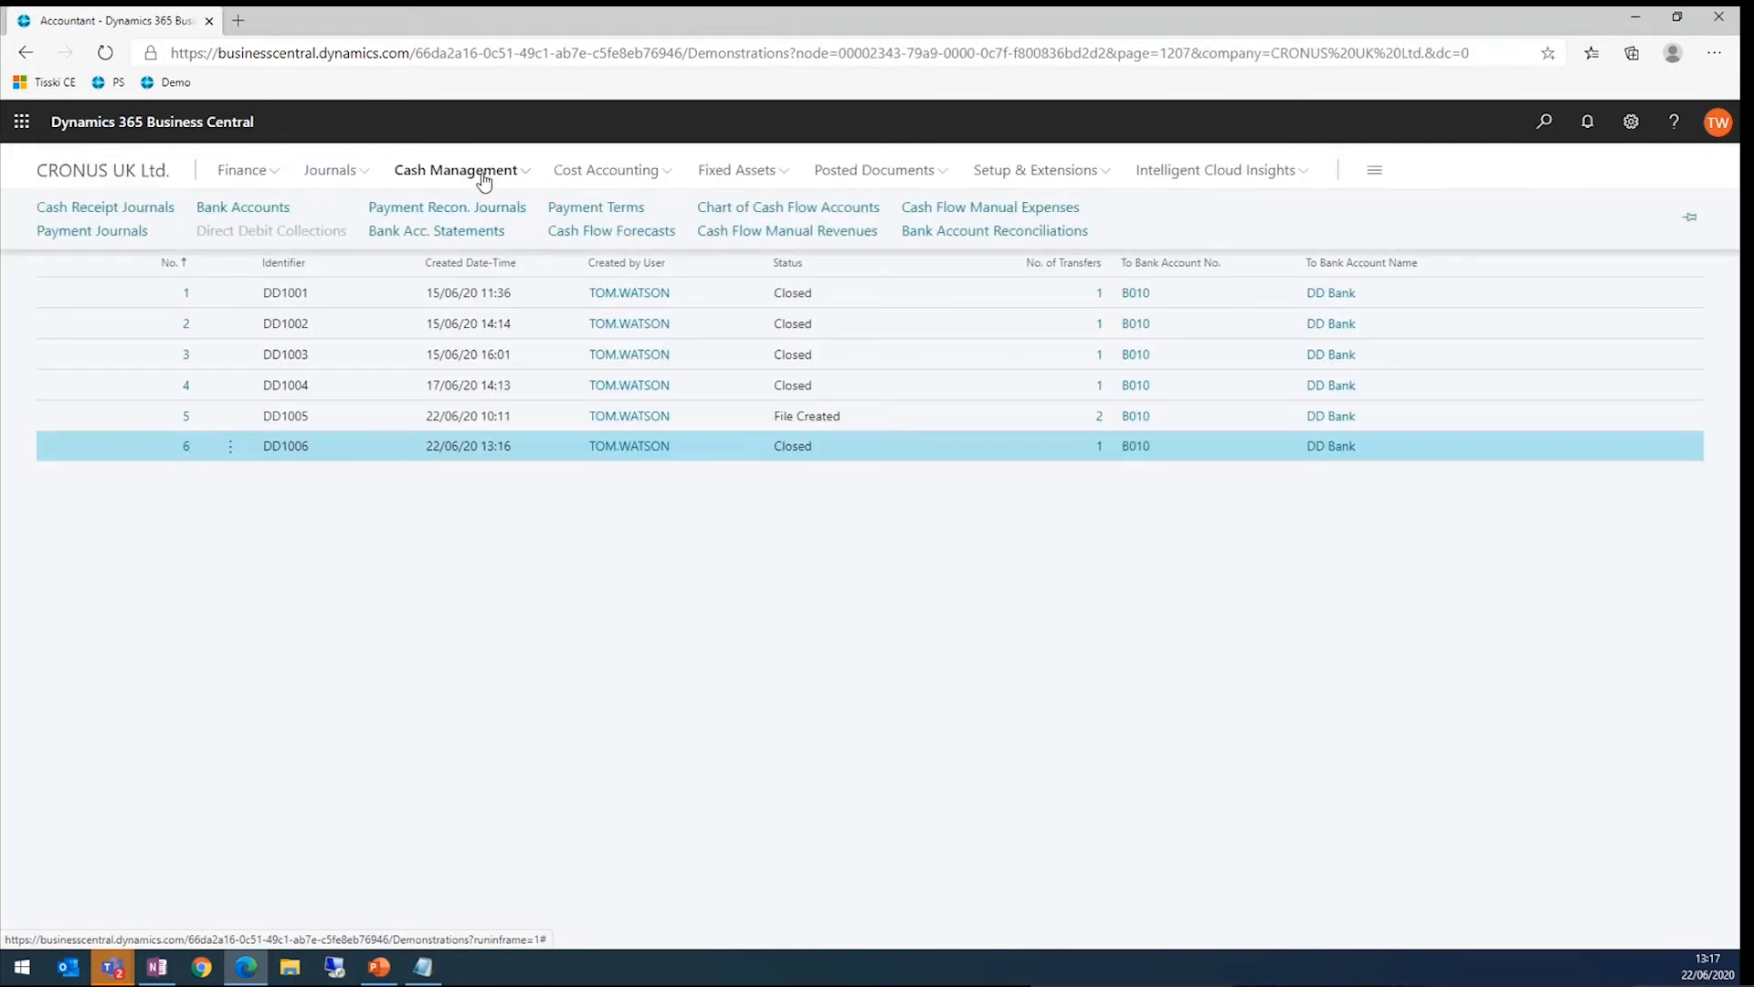
{"action": "left_click", "coordinate": [474, 209]}
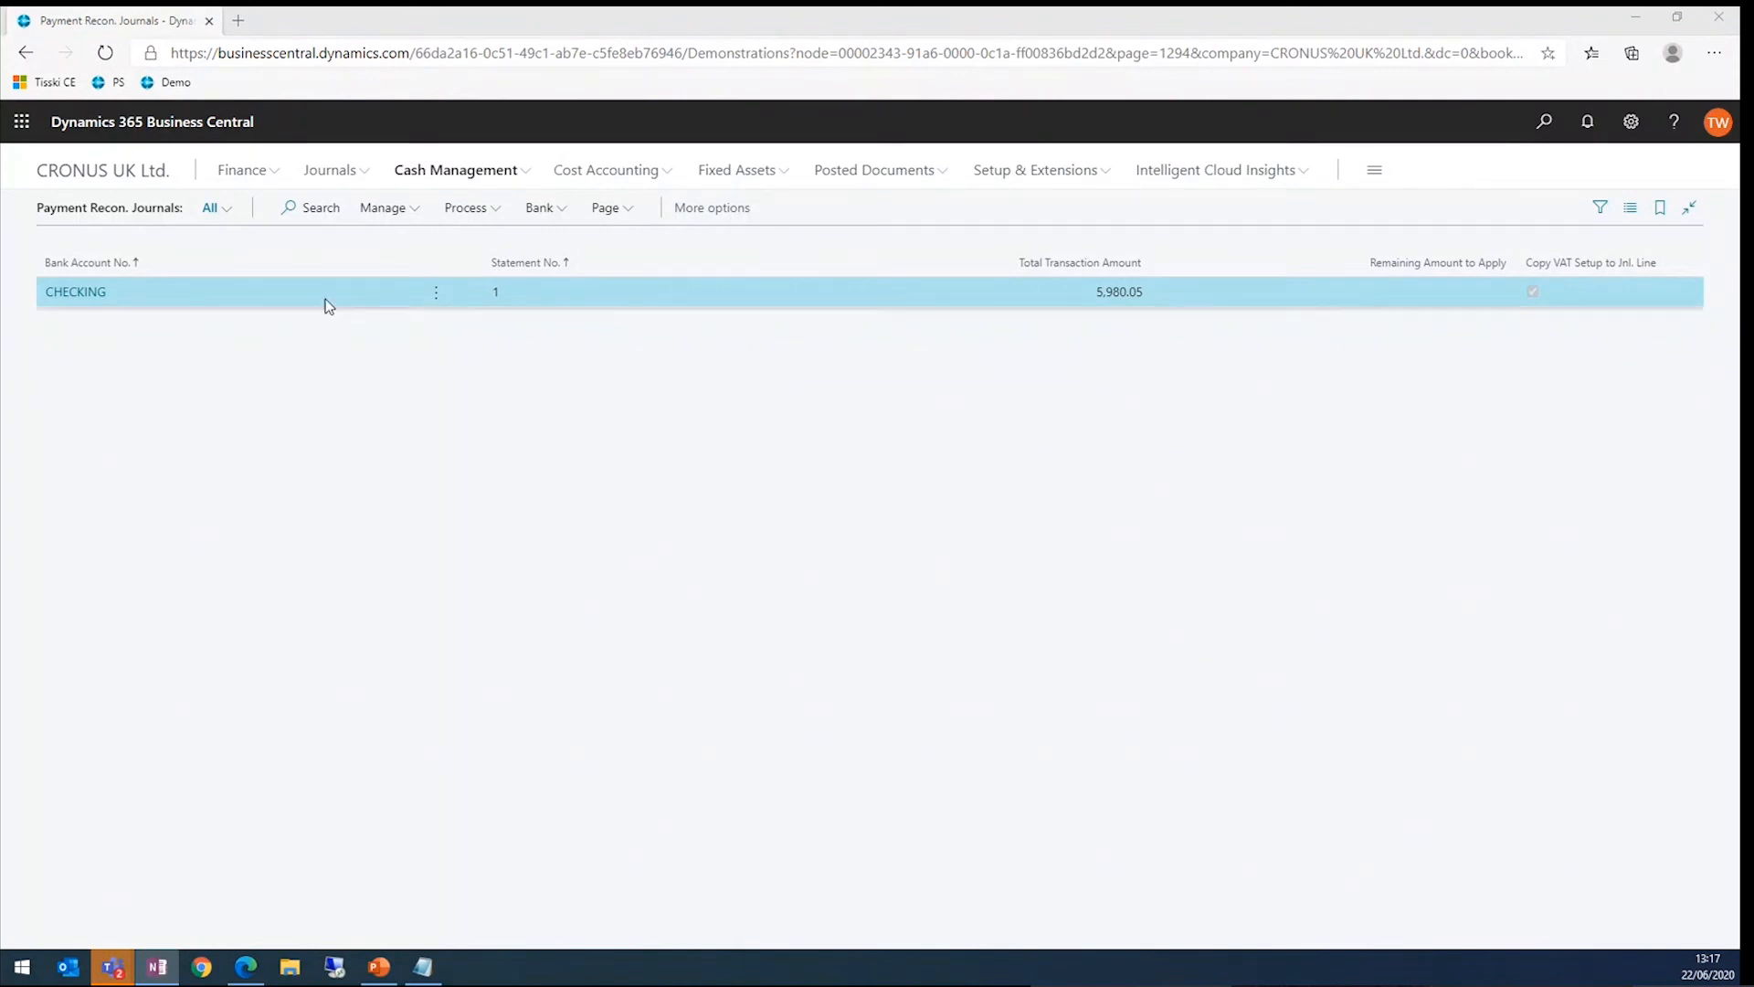
{"action": "left_click", "coordinate": [417, 215]}
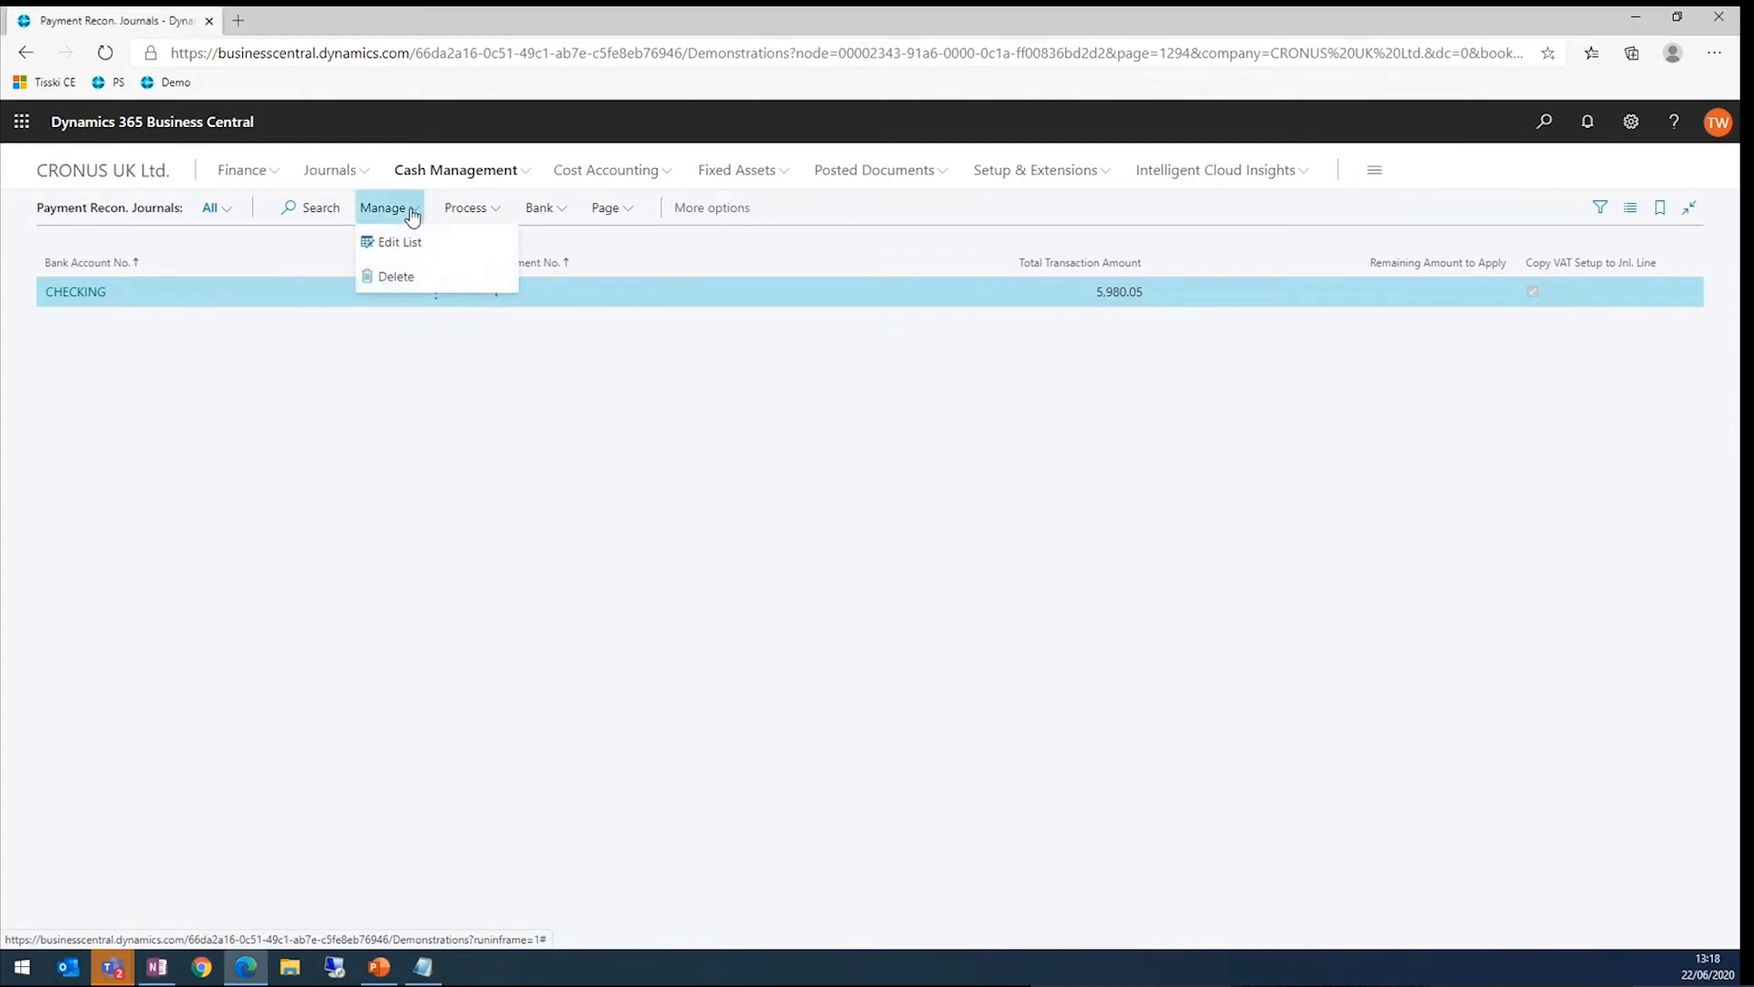
{"action": "left_click", "coordinate": [456, 208]}
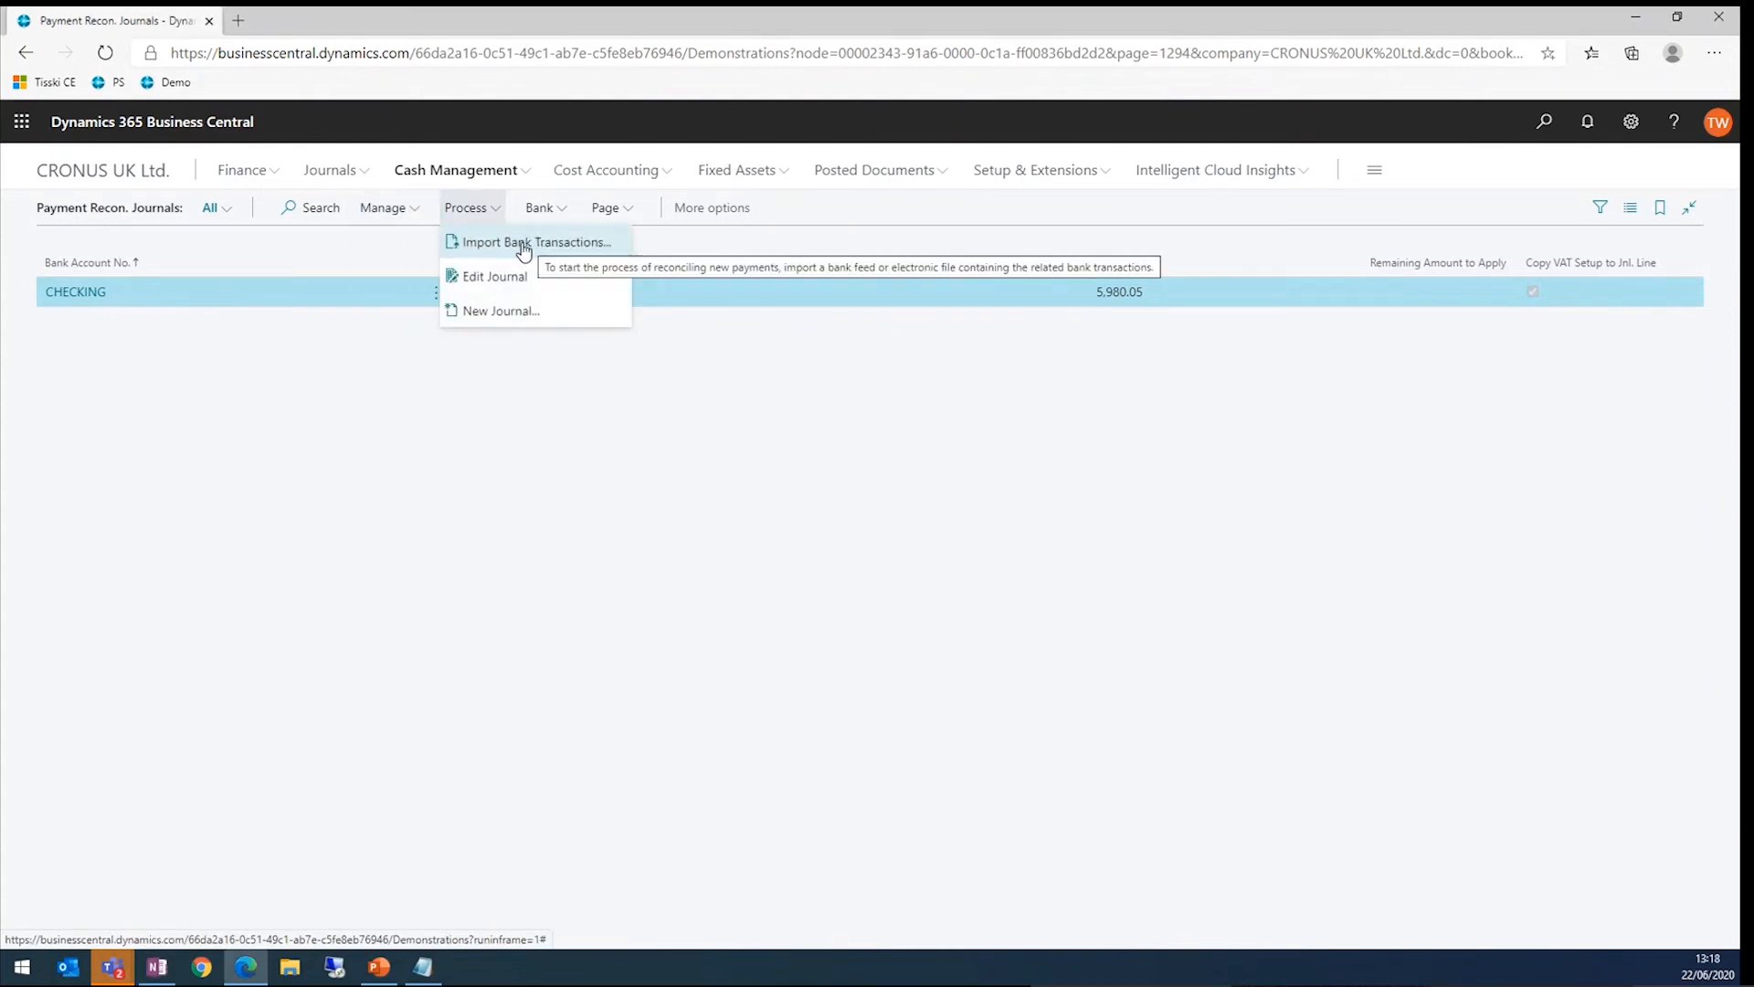
{"action": "left_click", "coordinate": [524, 243]}
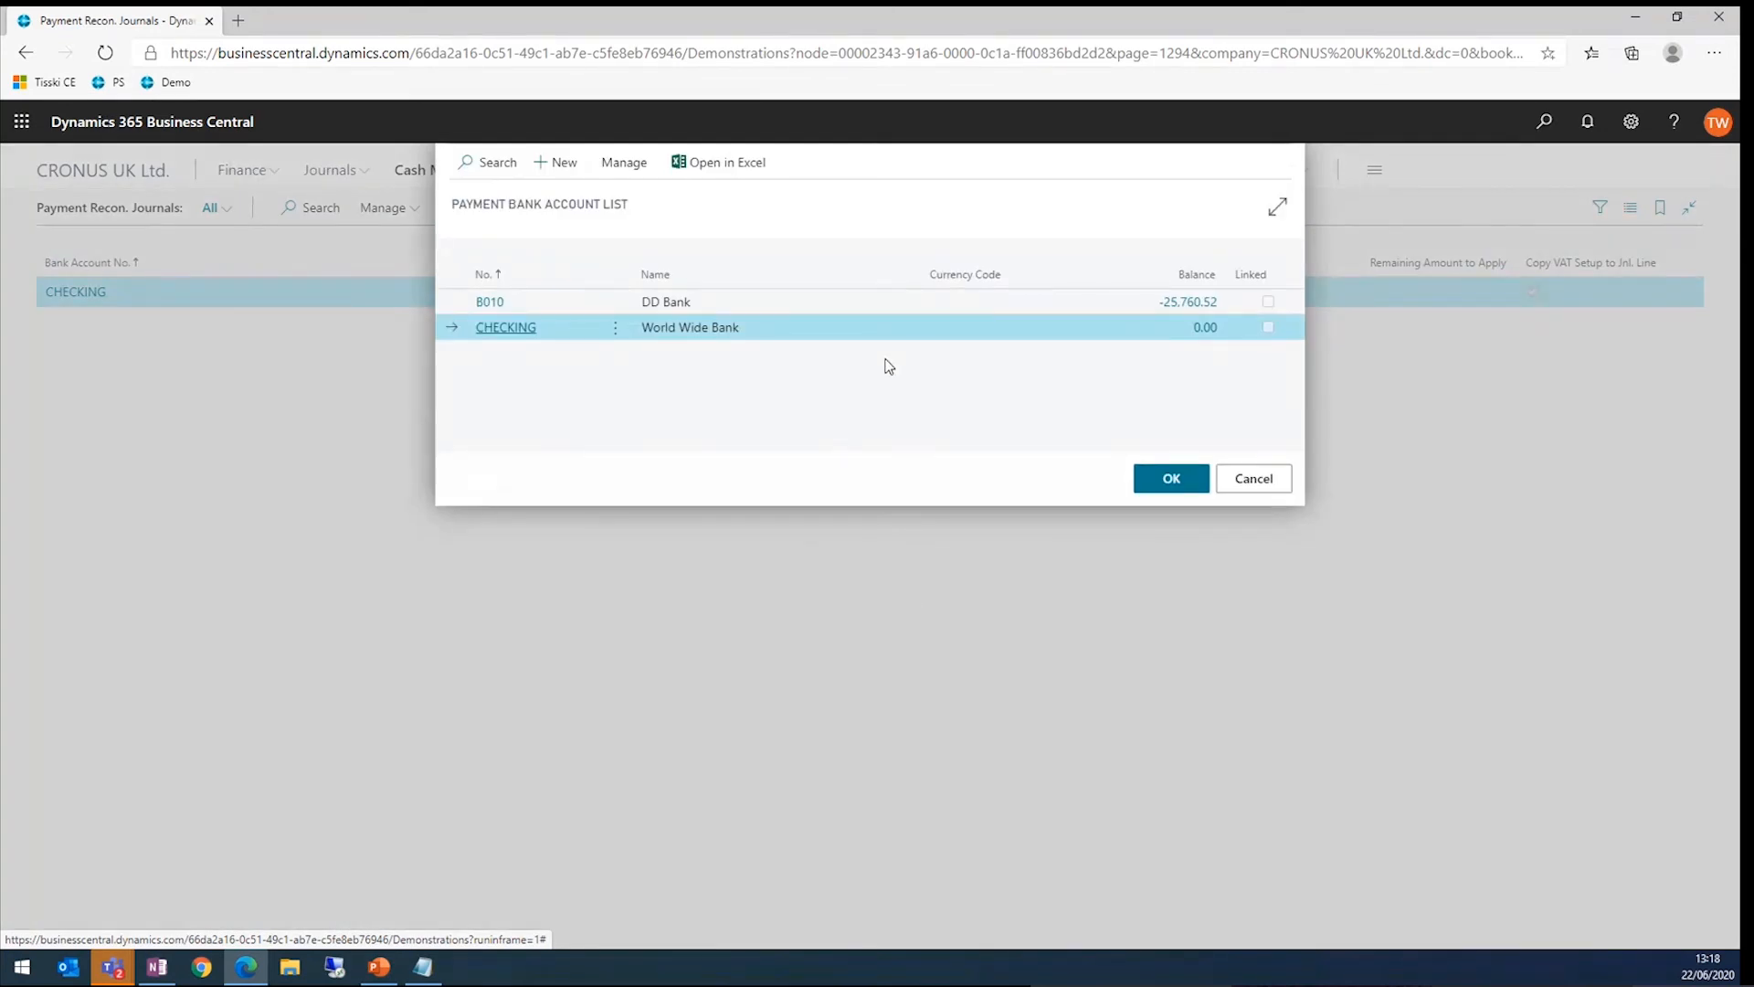
{"action": "key", "text": "Up"}
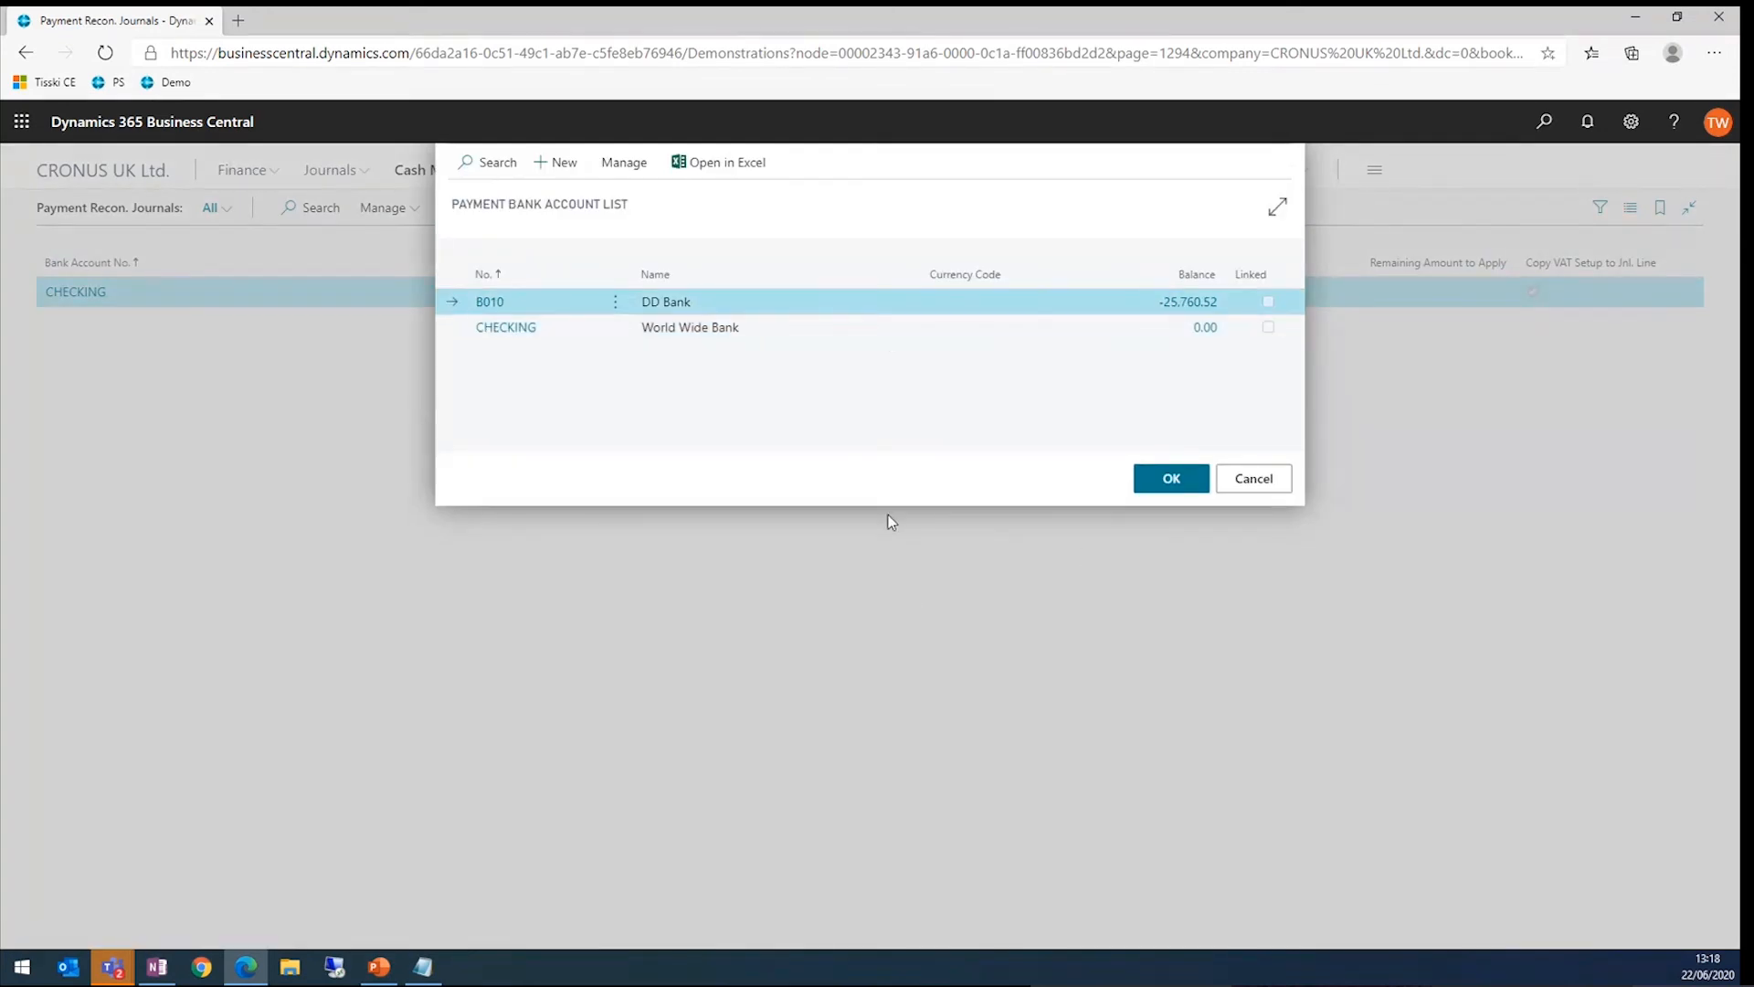
{"action": "left_click", "coordinate": [1159, 484]}
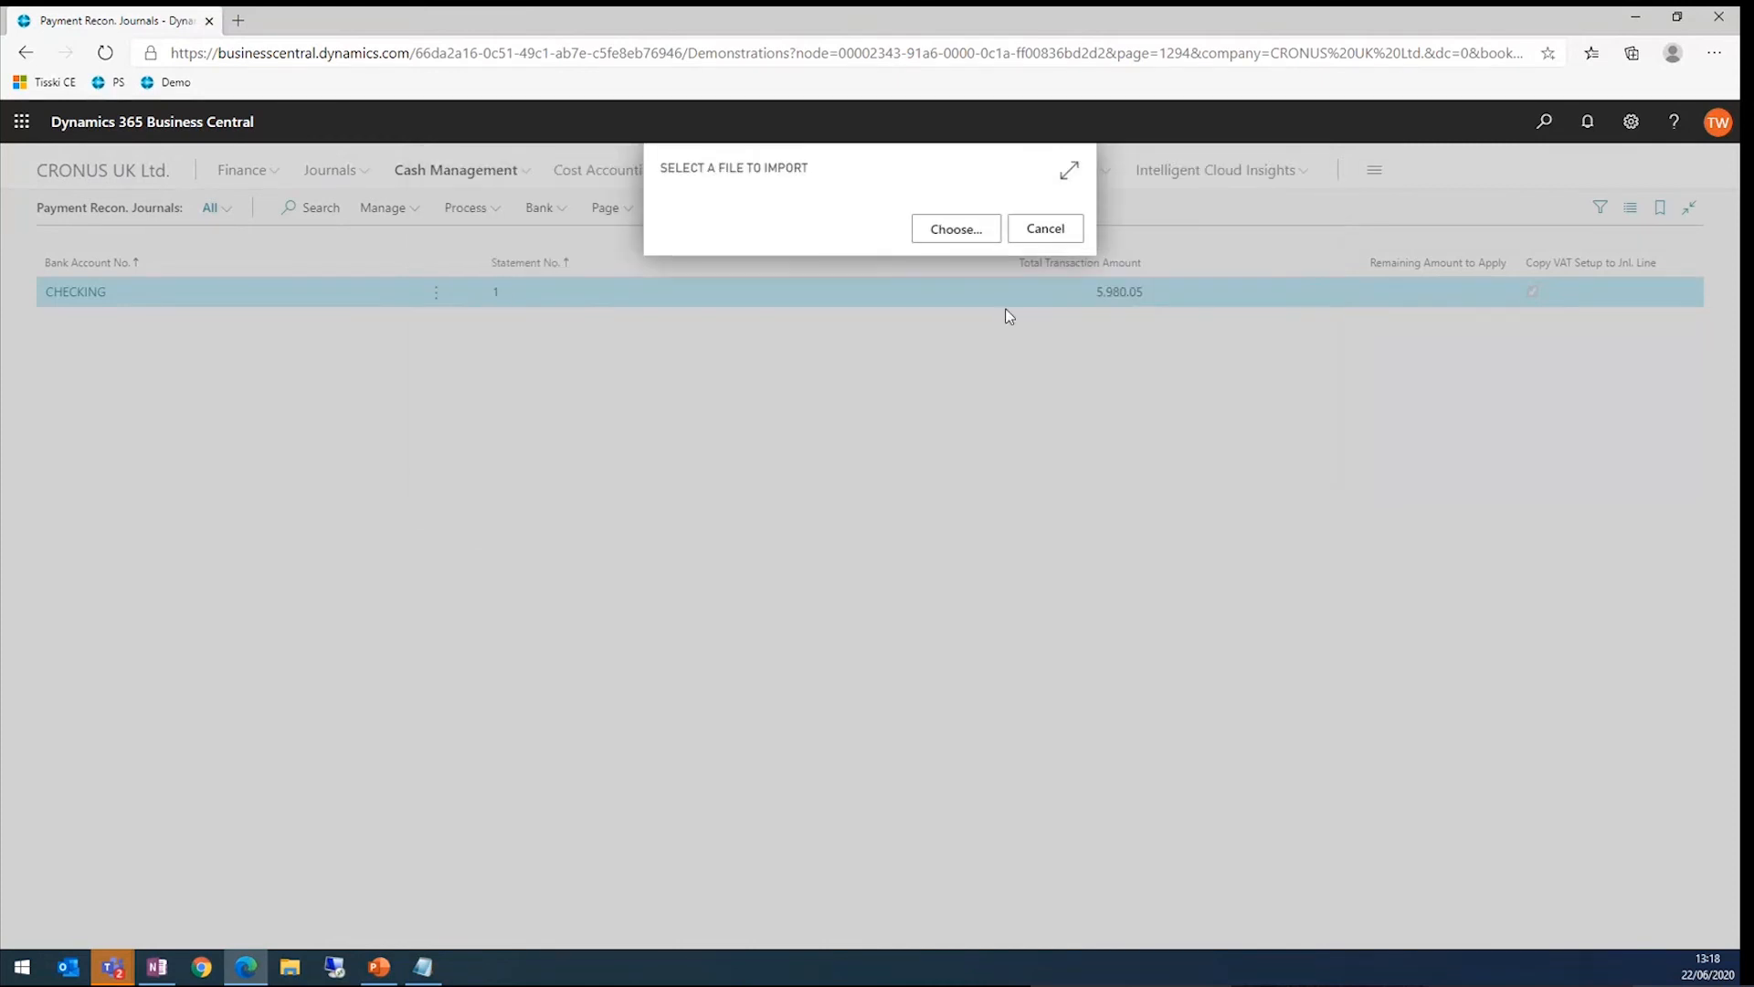
{"action": "left_click", "coordinate": [986, 239]}
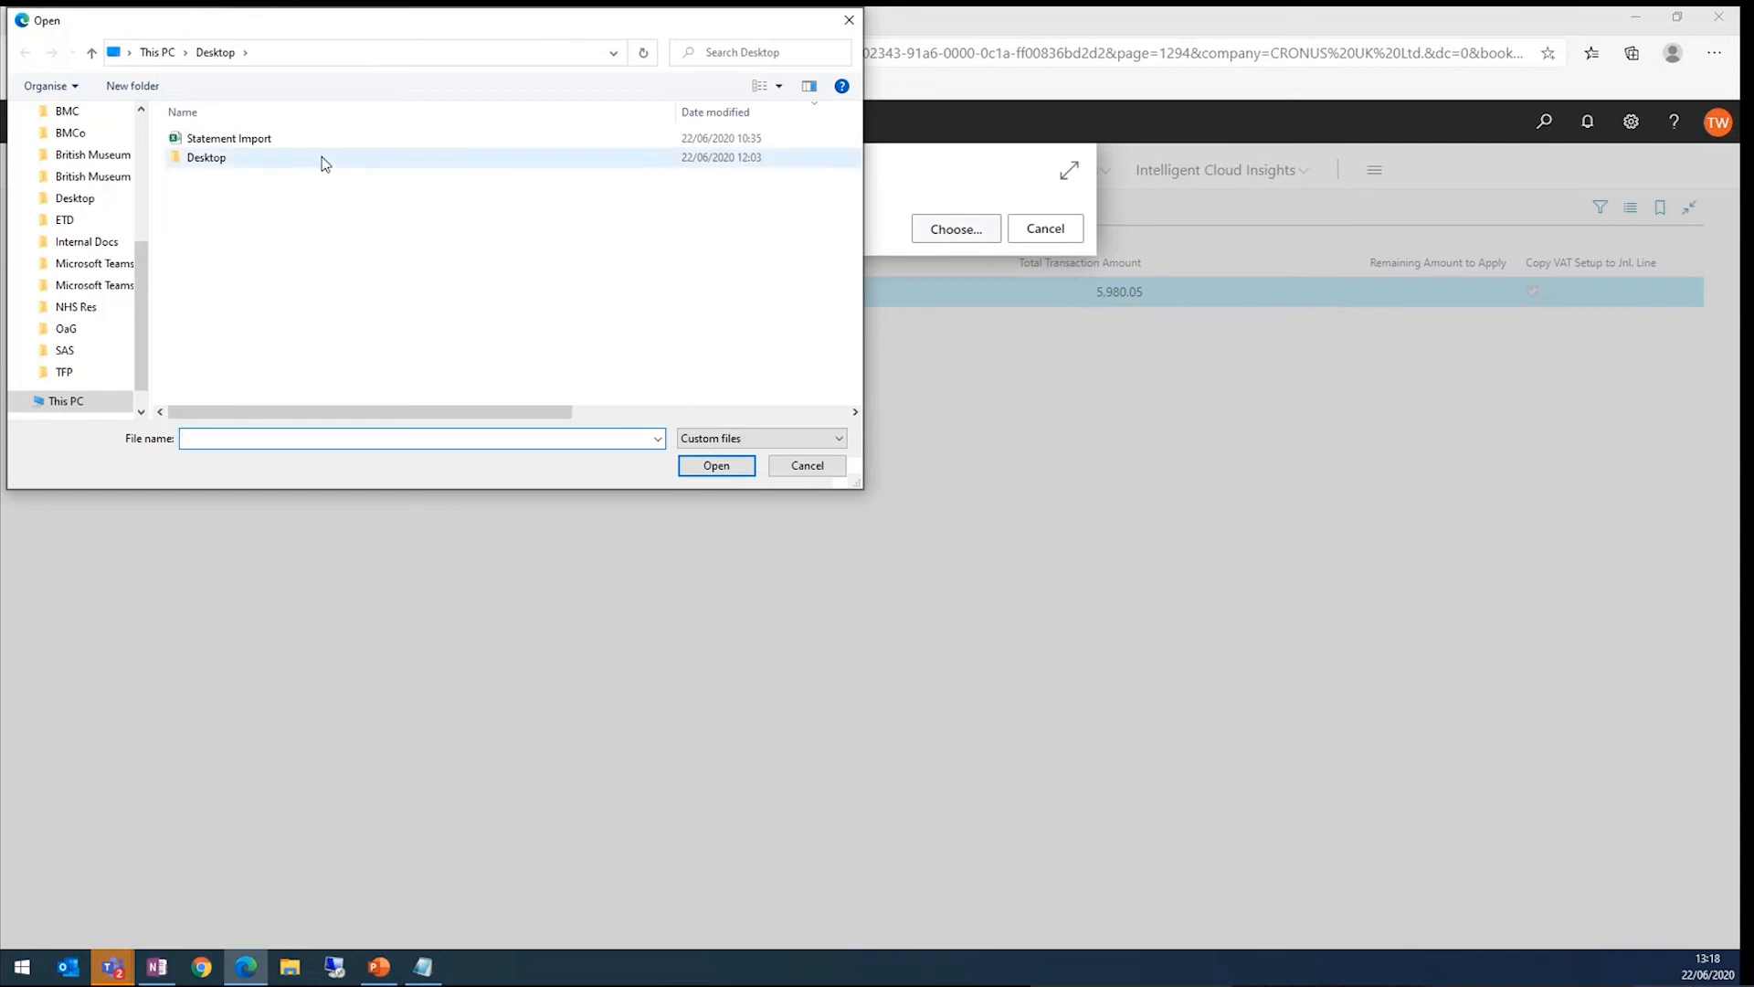
{"action": "double_click", "coordinate": [294, 144]}
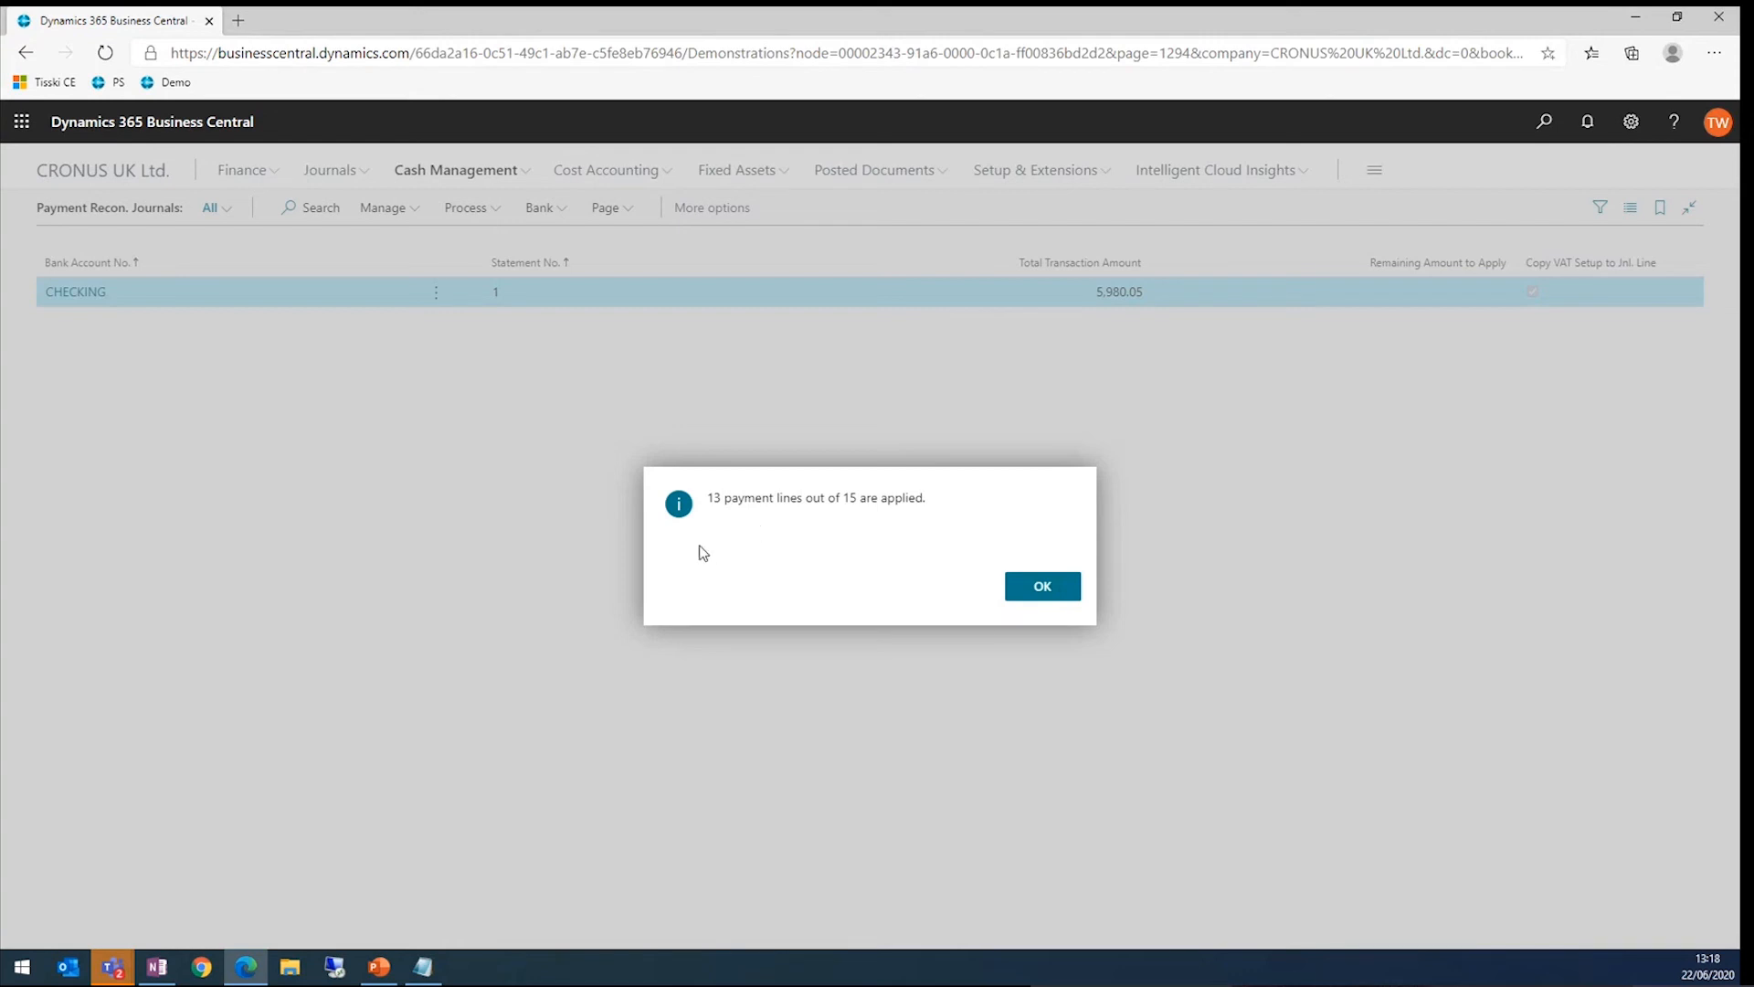
{"action": "left_click", "coordinate": [1071, 592]}
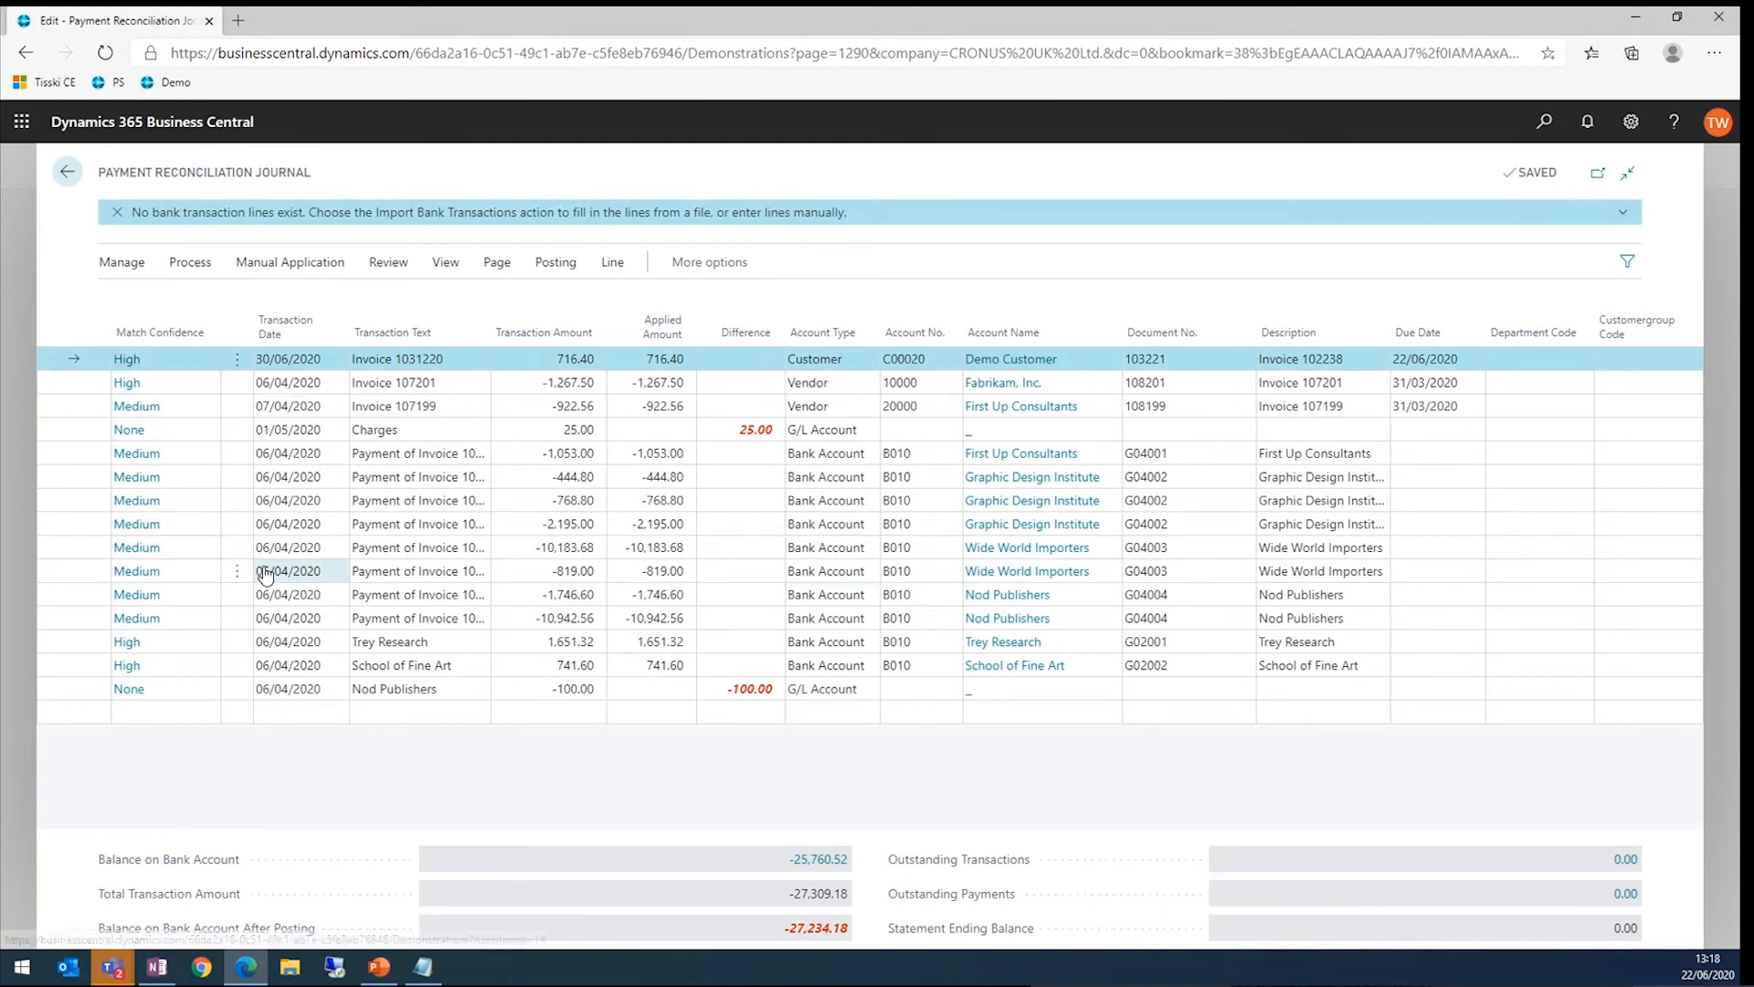
Step: Find the Payment Application Rules and examine the matching options of the first High confidence rule, leaving them as they are
{"action": "left_click", "coordinate": [1544, 122]}
{"action": "type", "text": "pay app rul"}
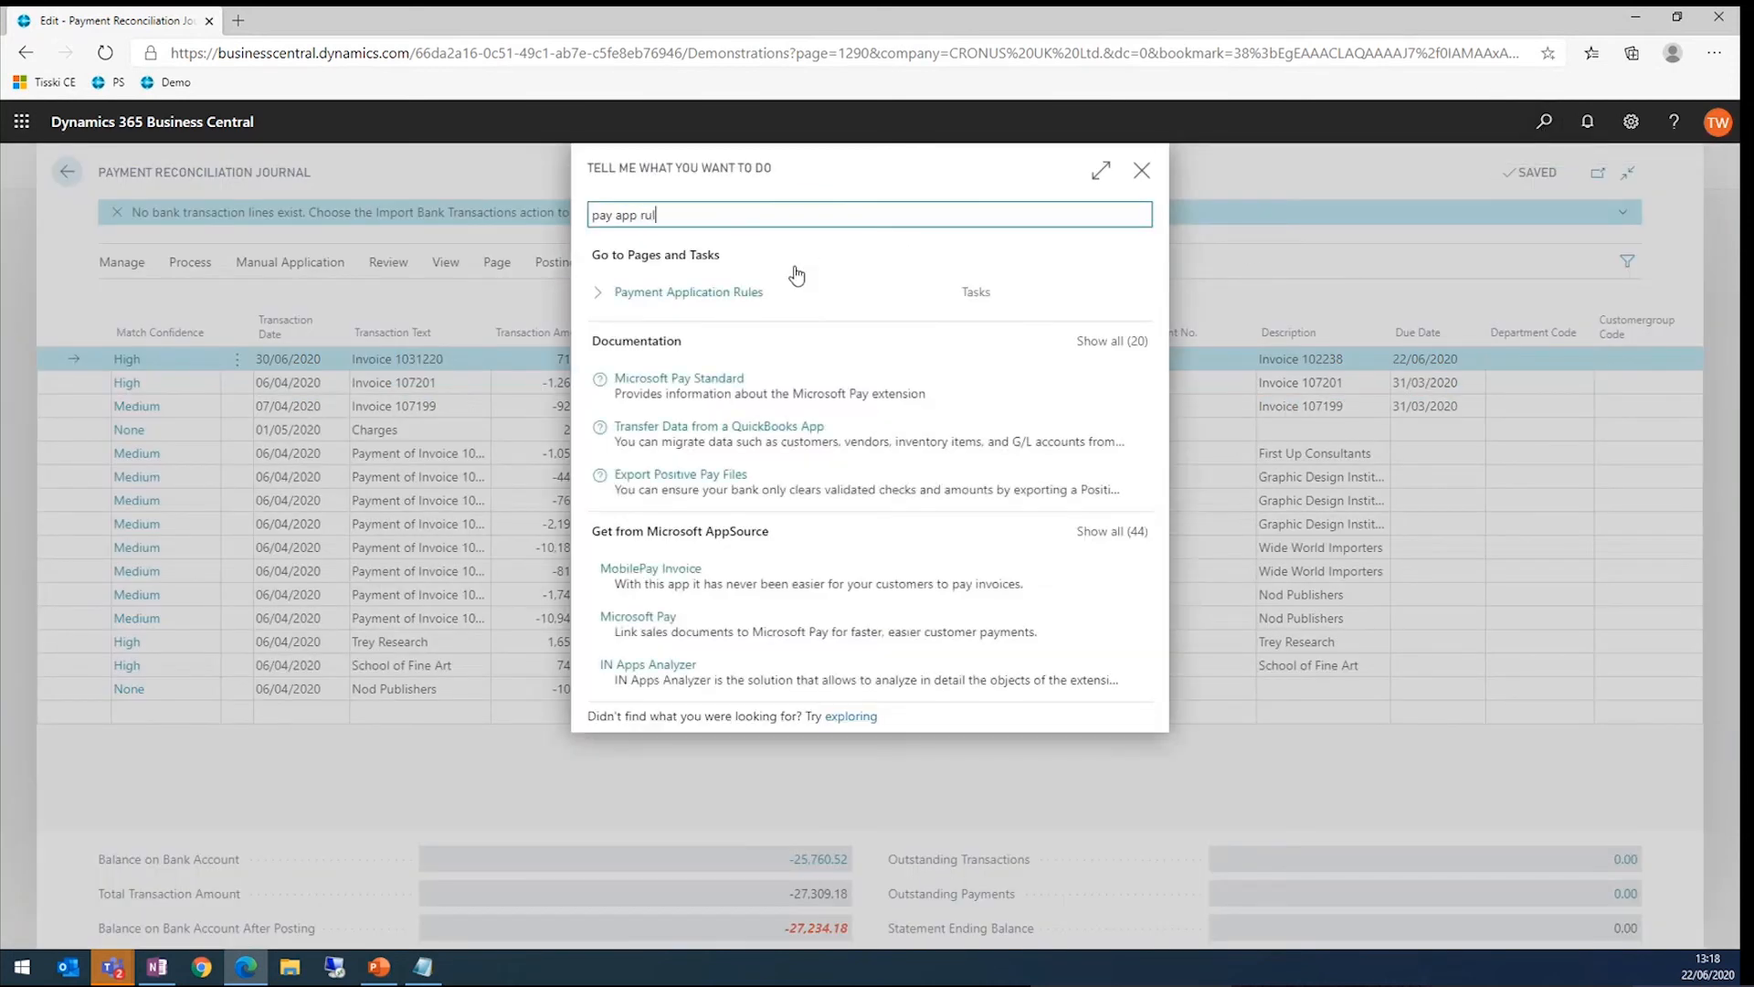
{"action": "left_click", "coordinate": [730, 285]}
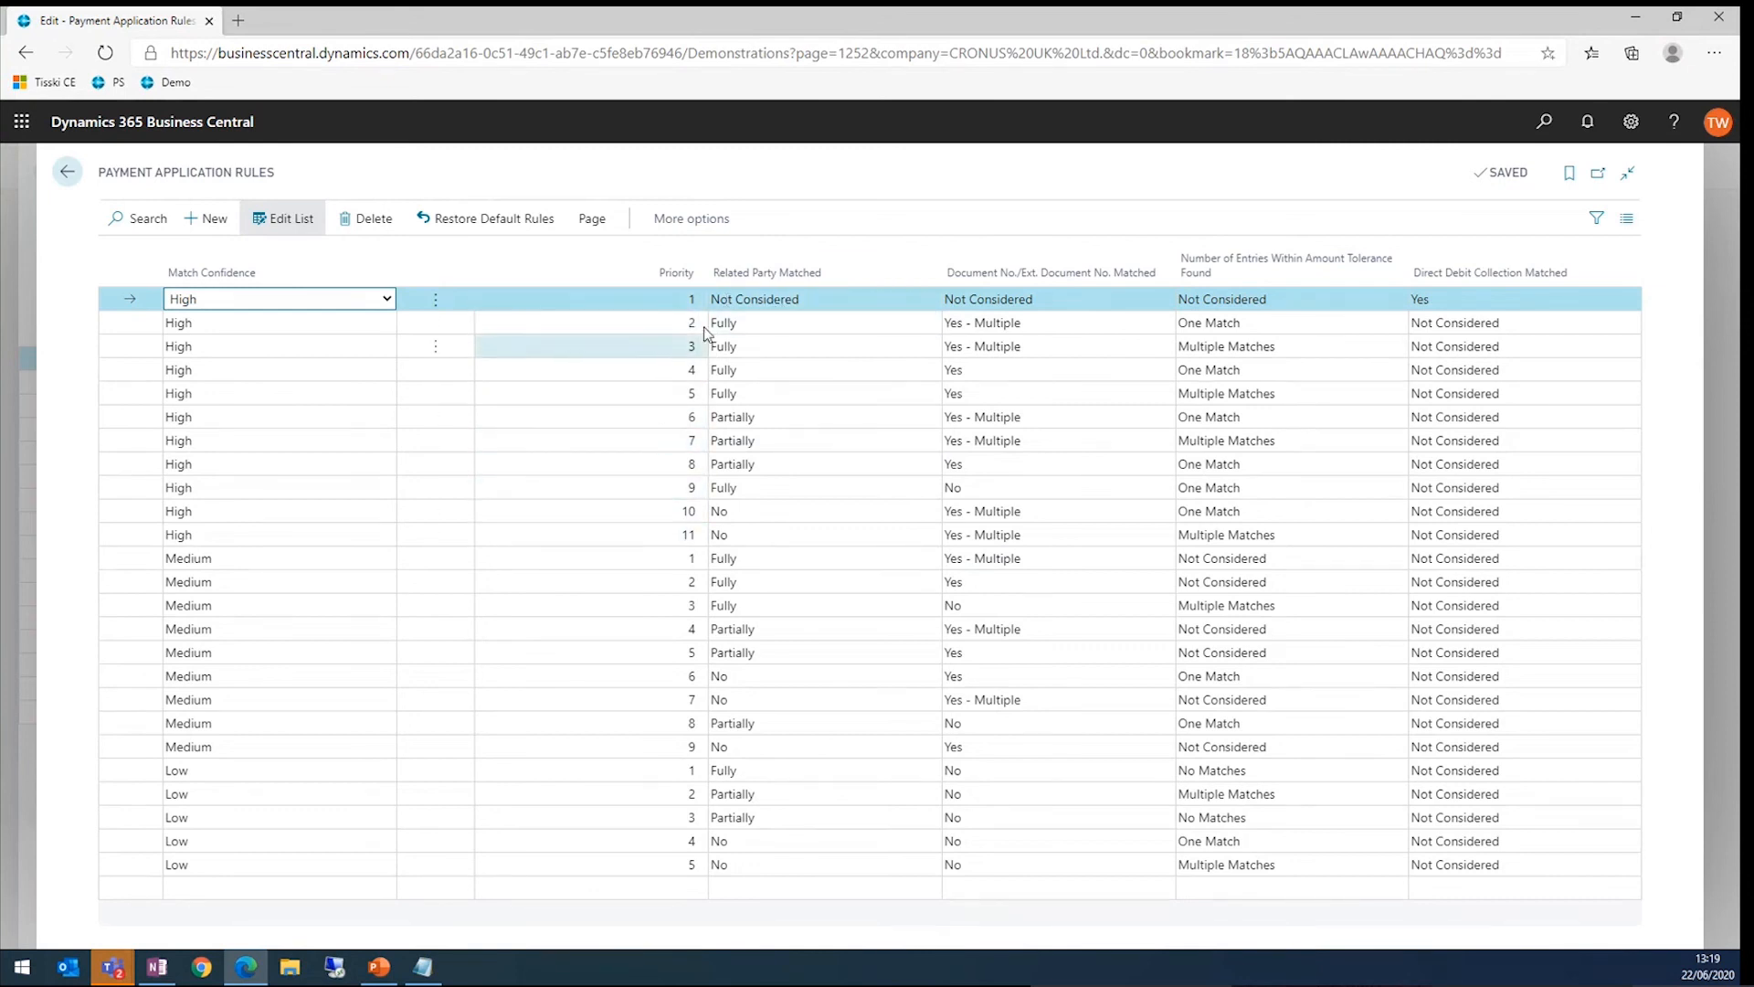
{"action": "left_click", "coordinate": [752, 303]}
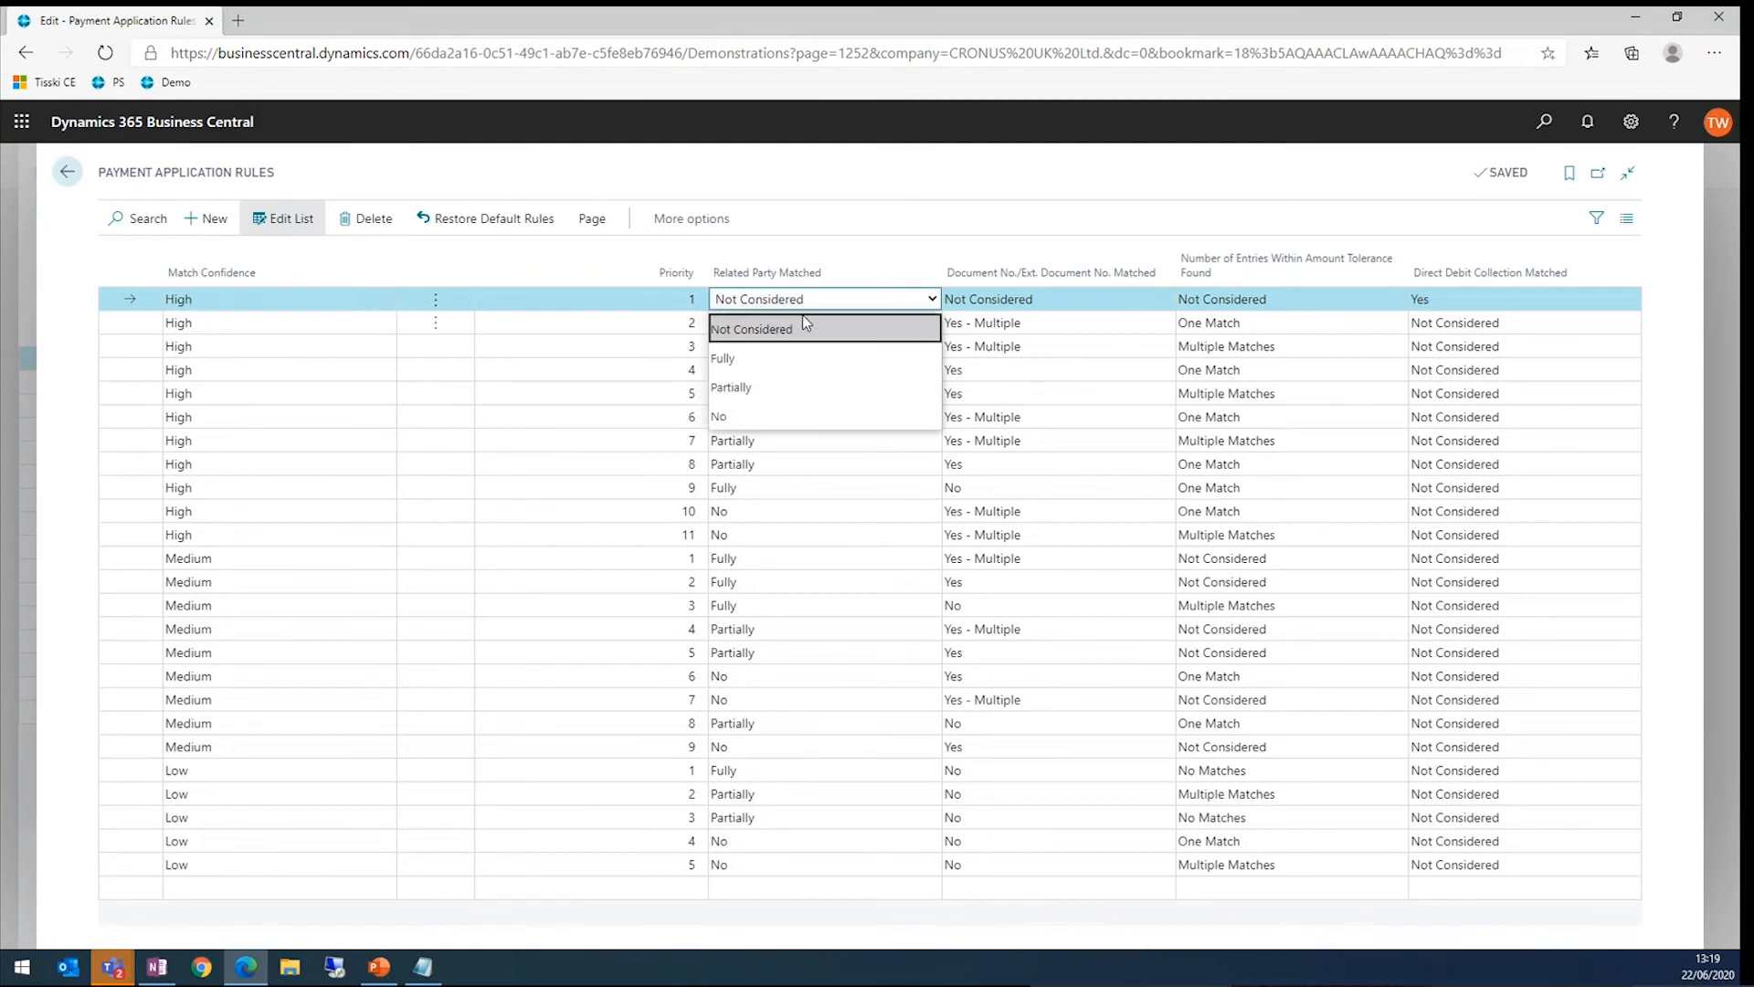
{"action": "left_click", "coordinate": [1026, 302]}
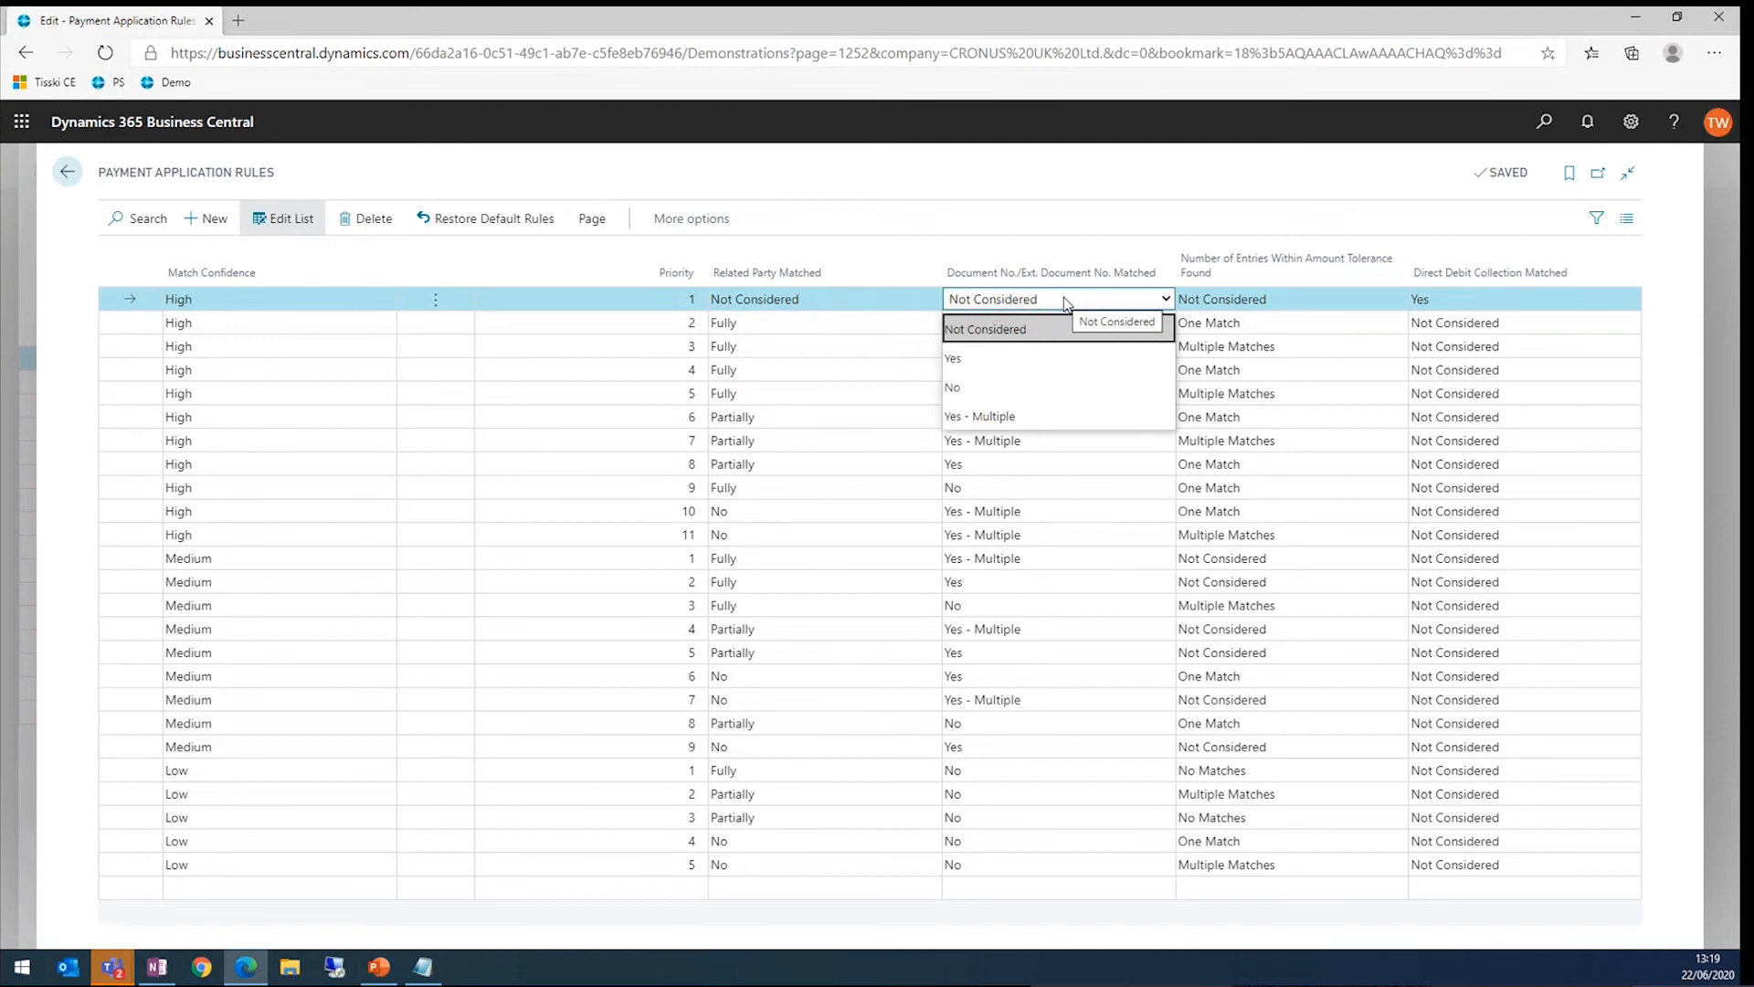
{"action": "left_click", "coordinate": [1222, 299]}
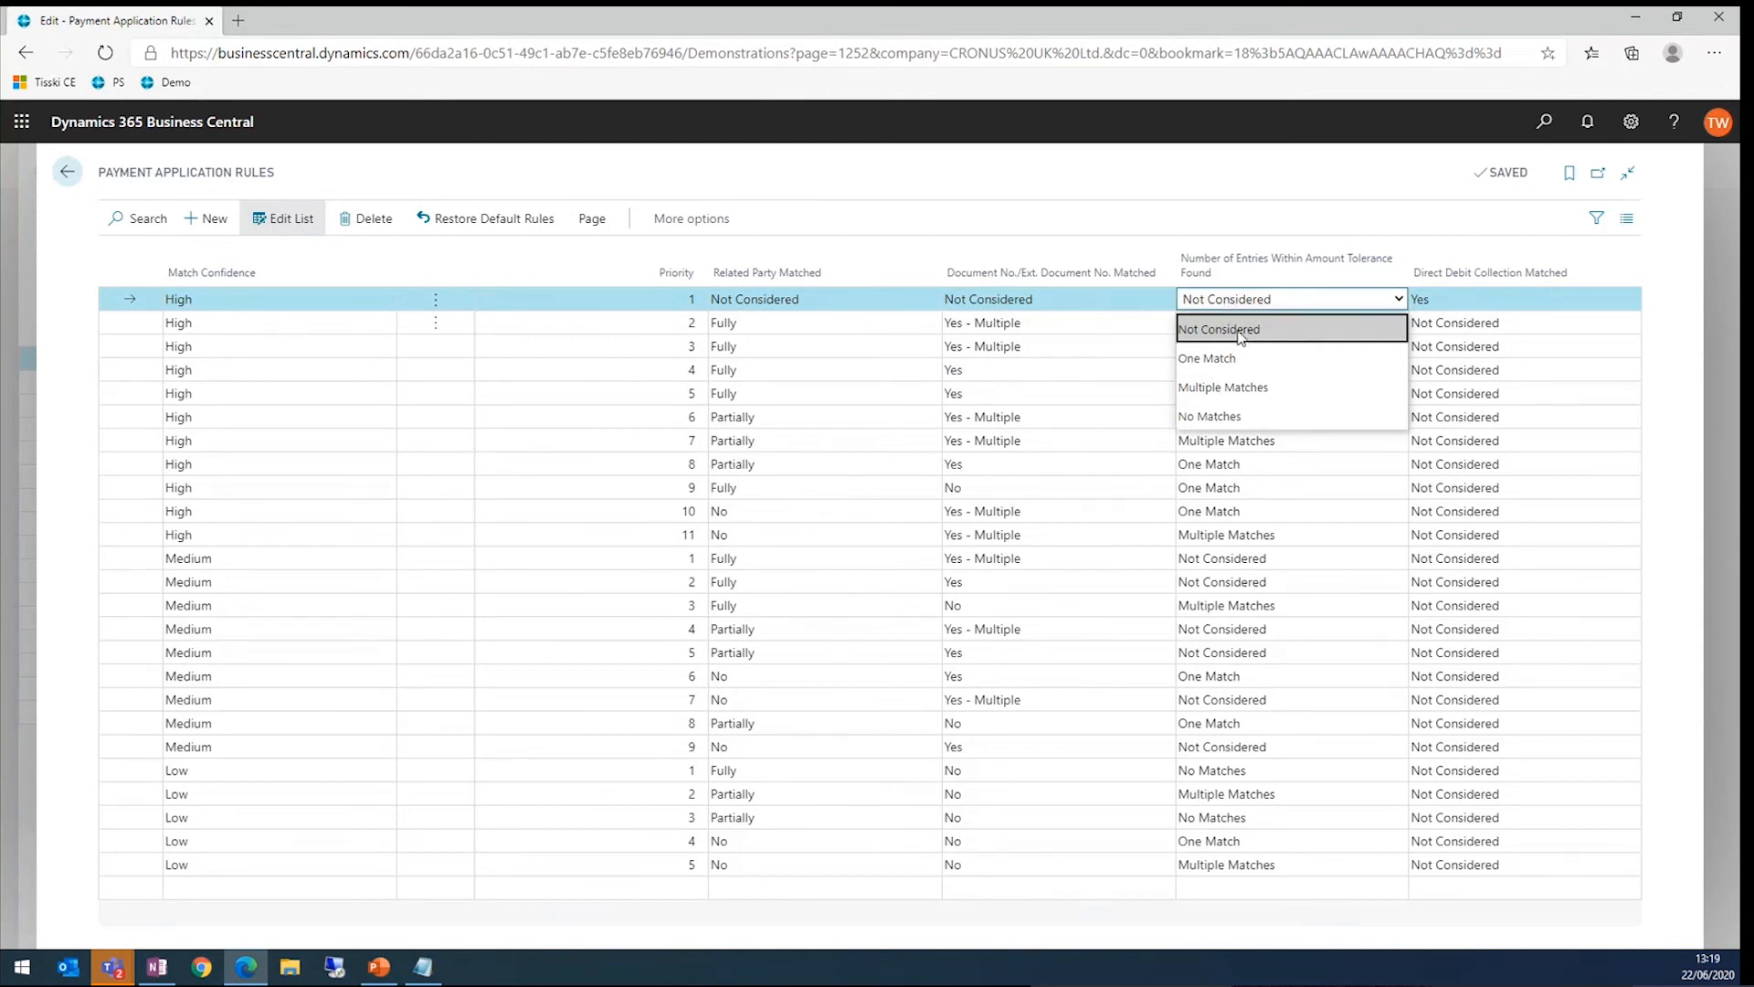
{"action": "left_click", "coordinate": [1533, 303]}
{"action": "left_click", "coordinate": [1532, 303]}
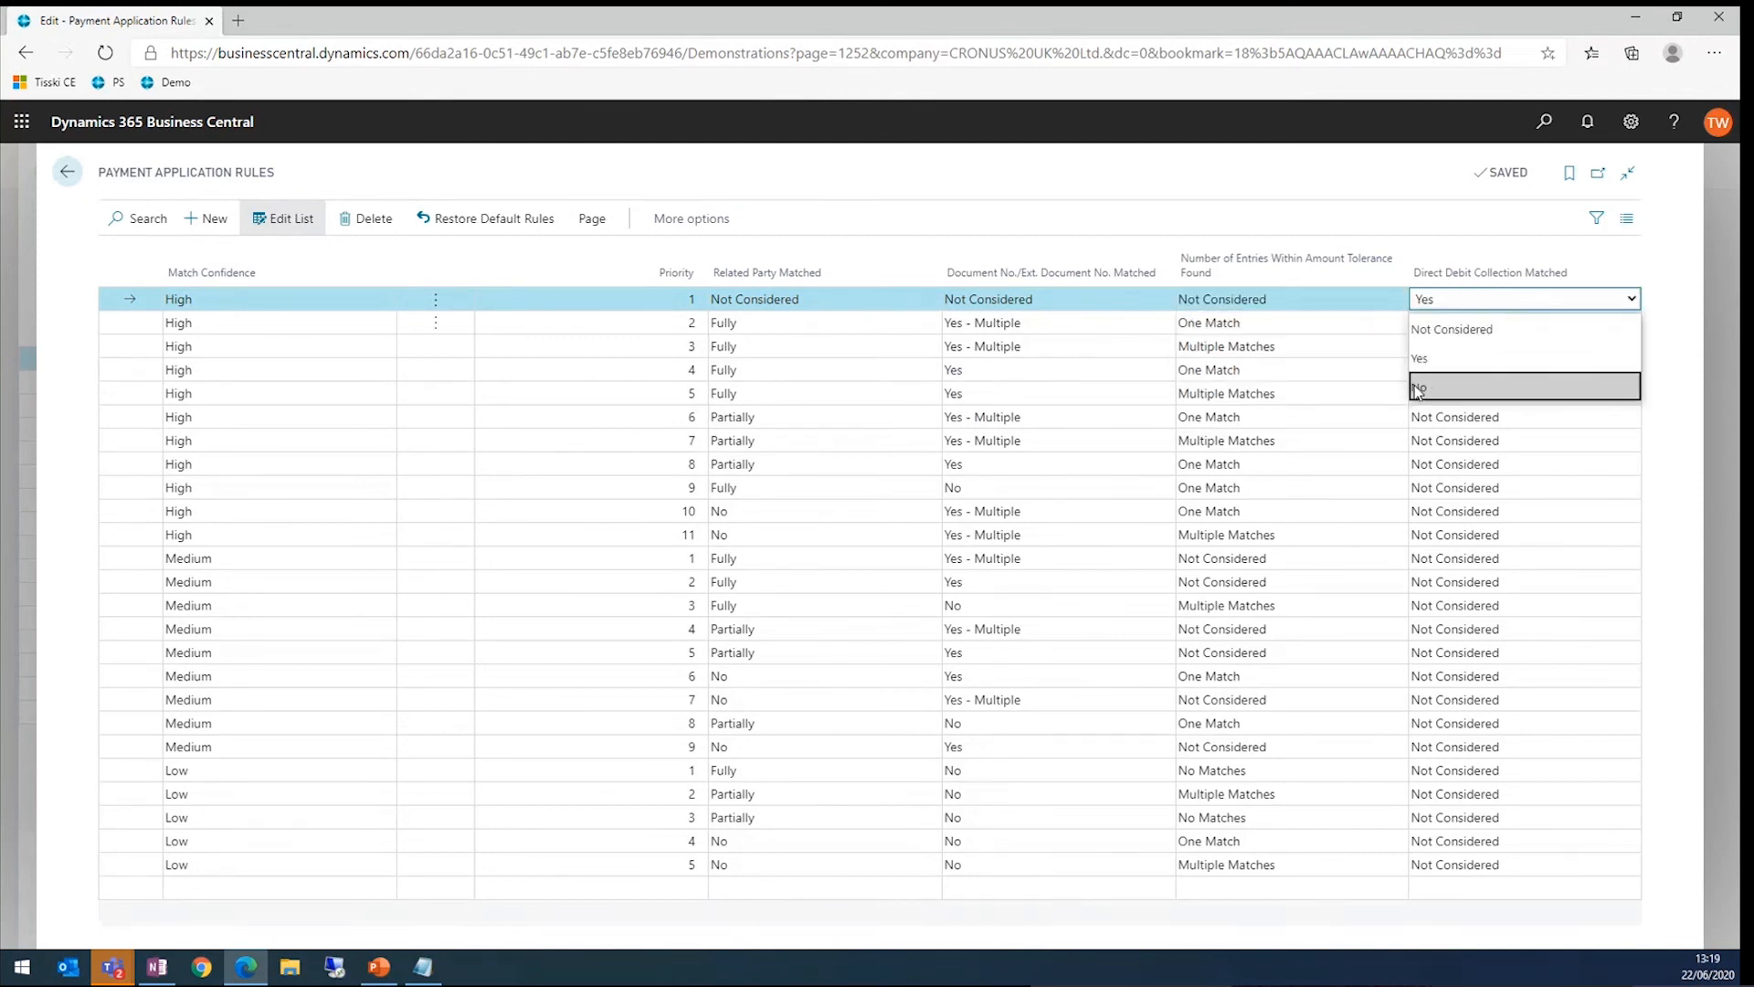
{"action": "left_click", "coordinate": [919, 192]}
{"action": "left_click", "coordinate": [67, 171]}
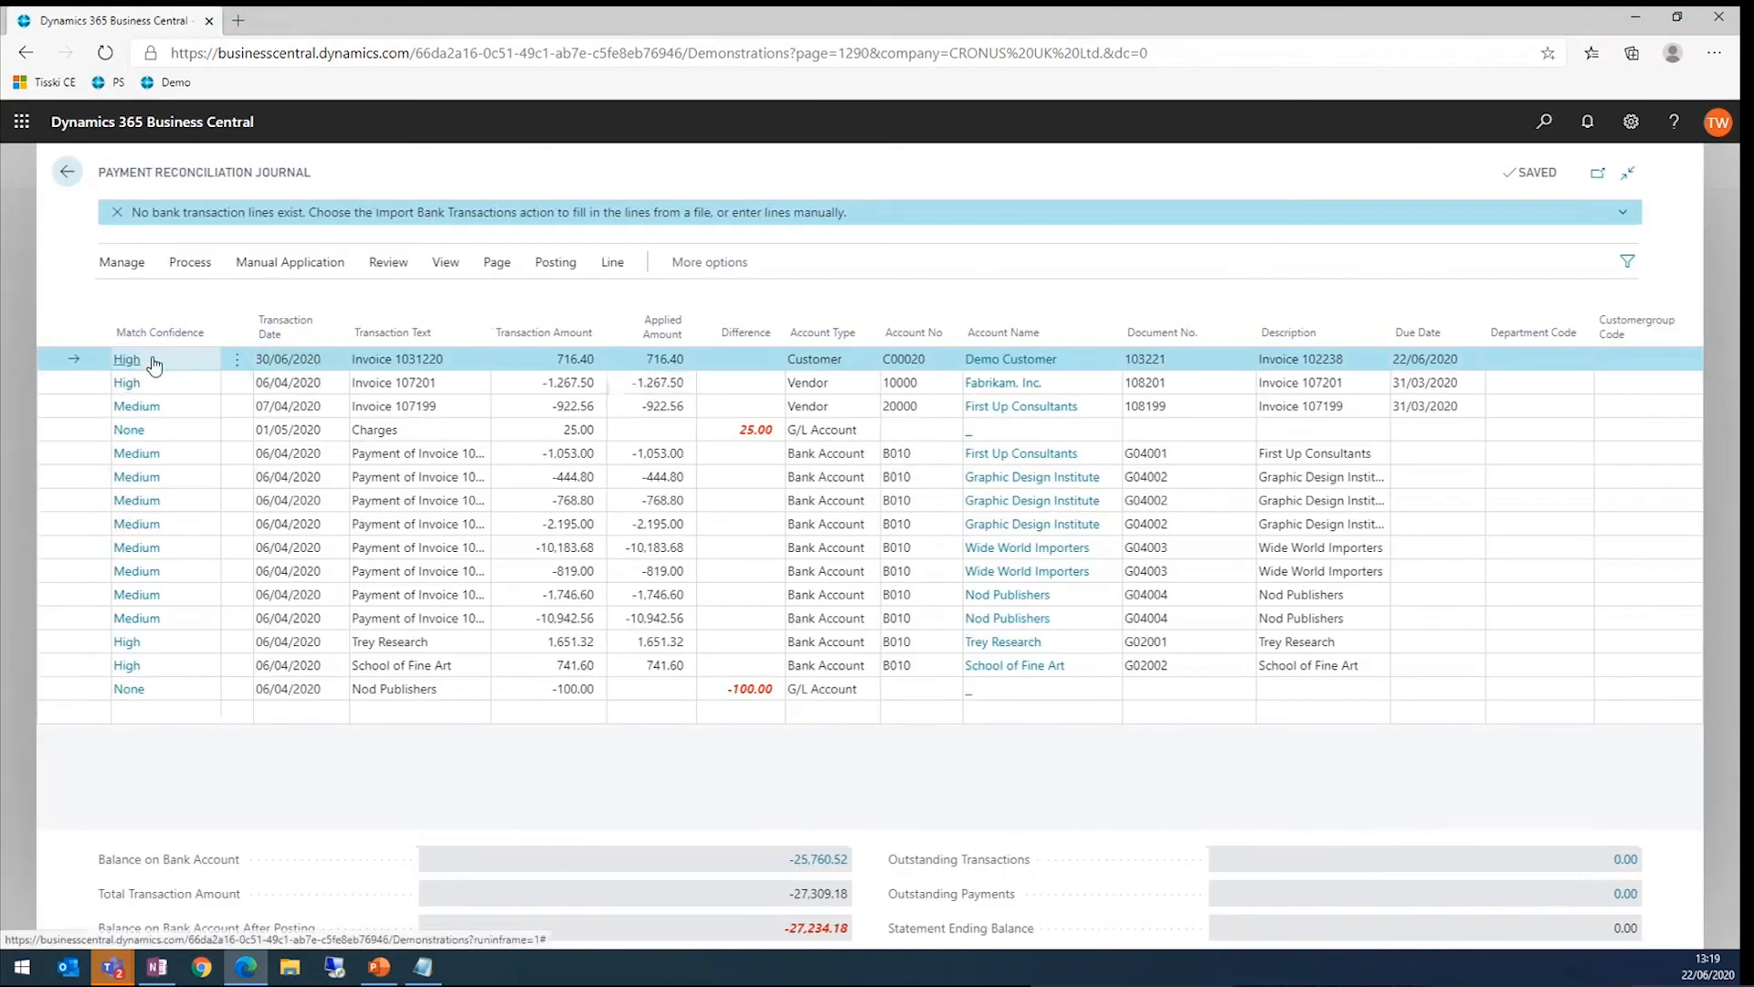
Step: Review the payment application and match details for Demo Customer's invoice line in the reconciliation journal
{"action": "left_click", "coordinate": [151, 360]}
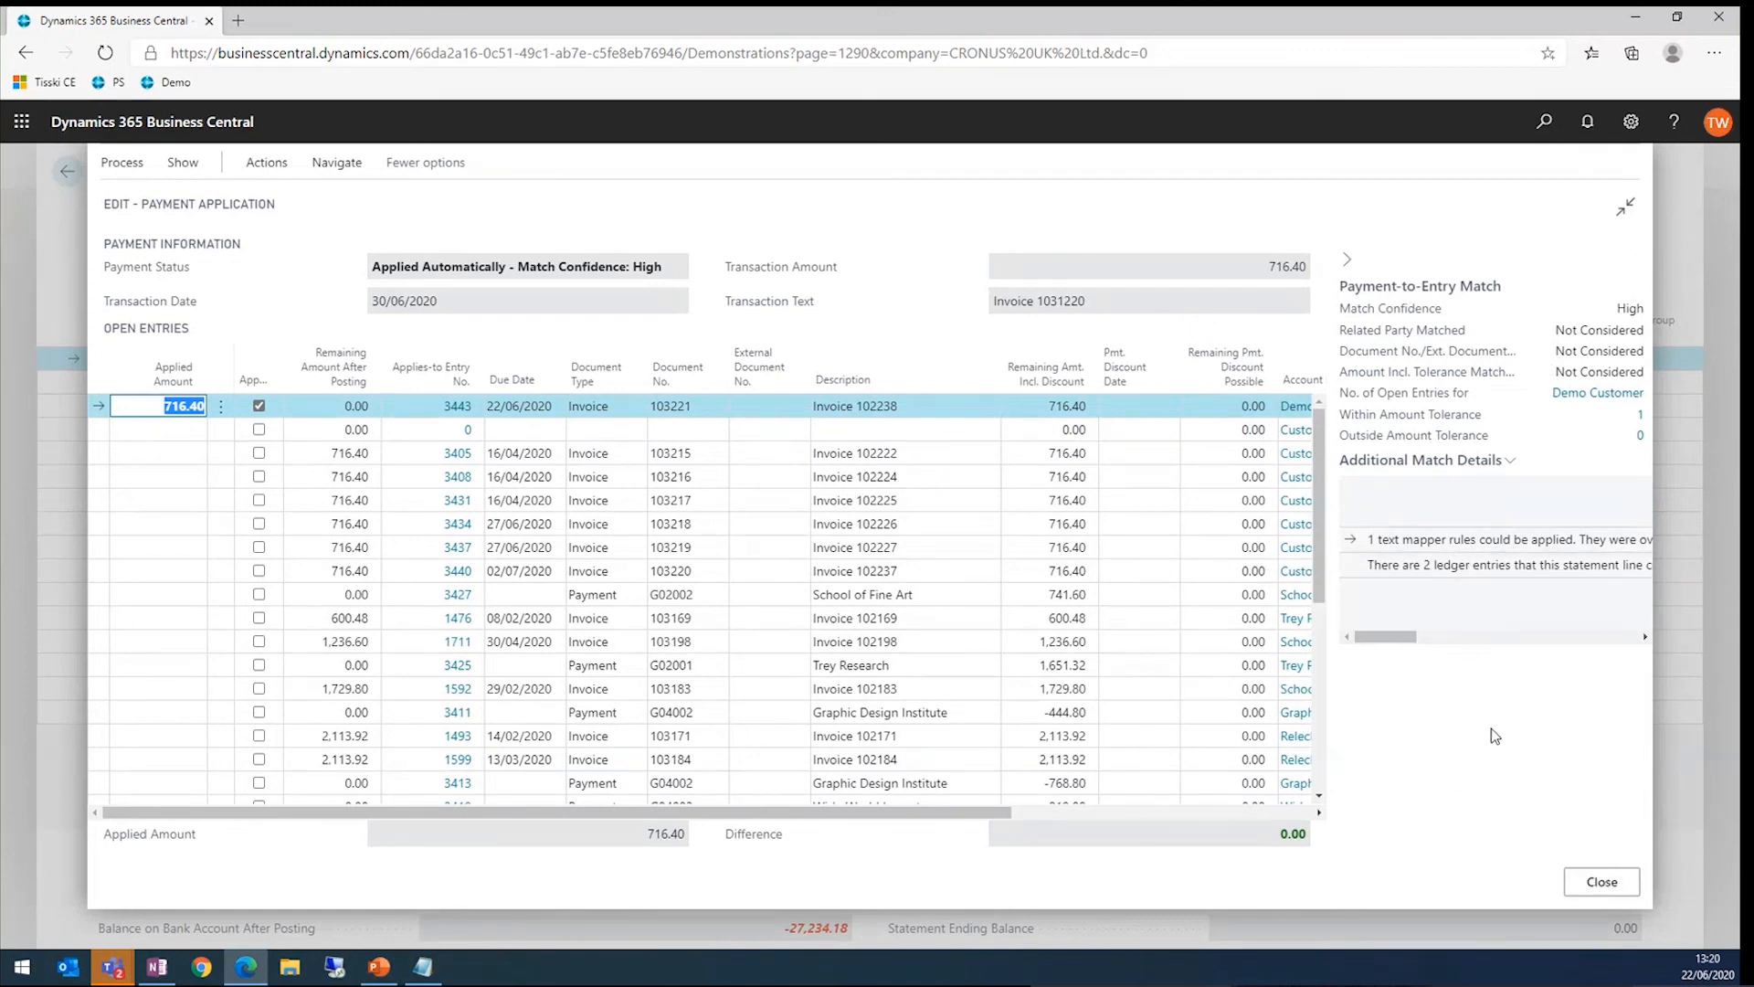
{"action": "left_click", "coordinate": [1602, 881]}
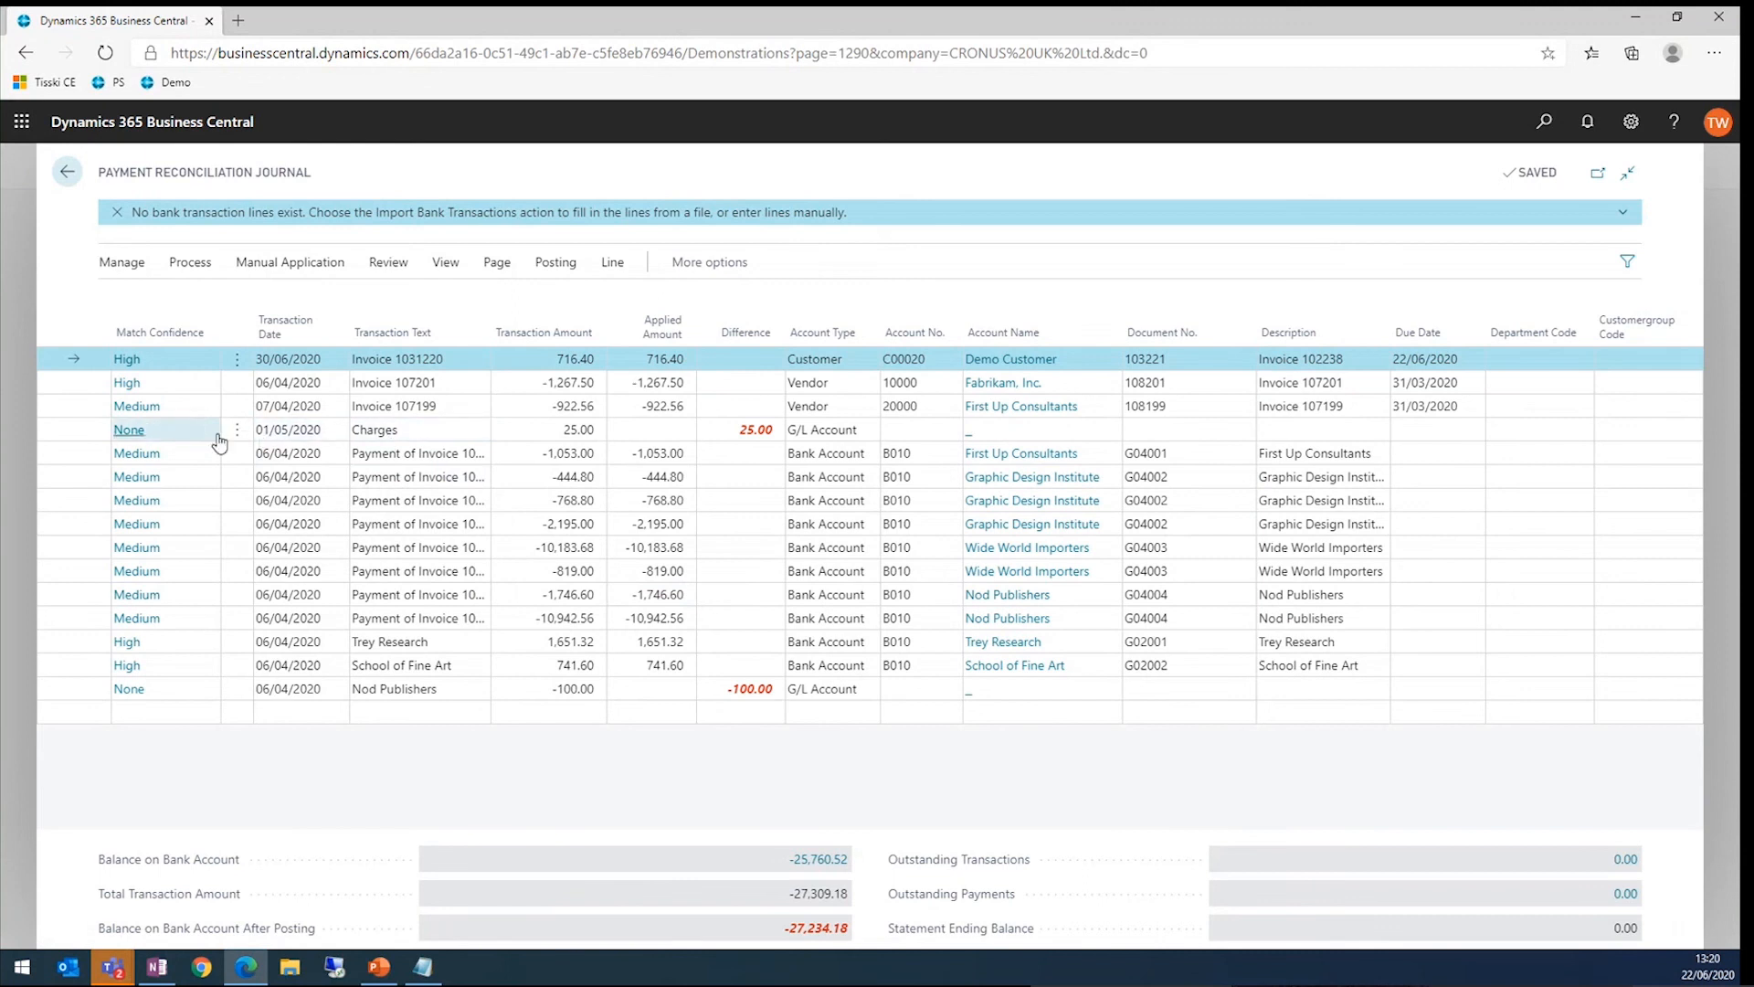
Step: Map the Charges line's text to G/L account 30400, Bank Charges and Fees, as both debit and credit account
{"action": "left_click", "coordinate": [304, 431]}
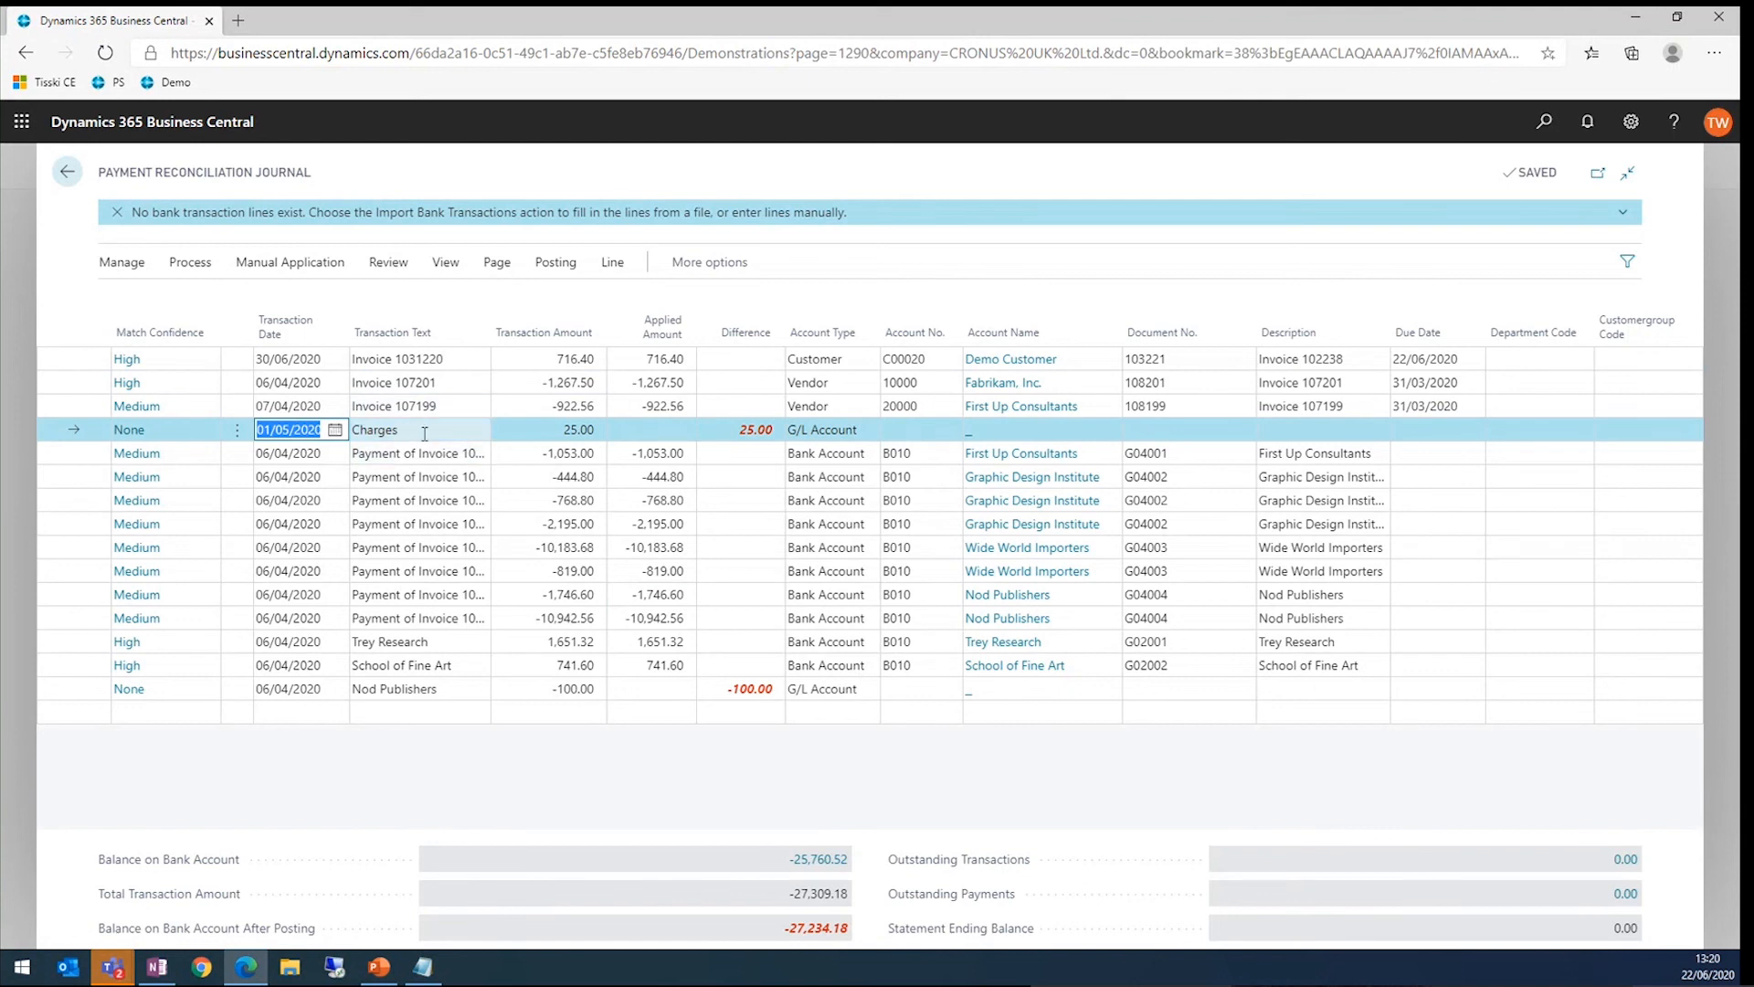
{"action": "left_click", "coordinate": [455, 432]}
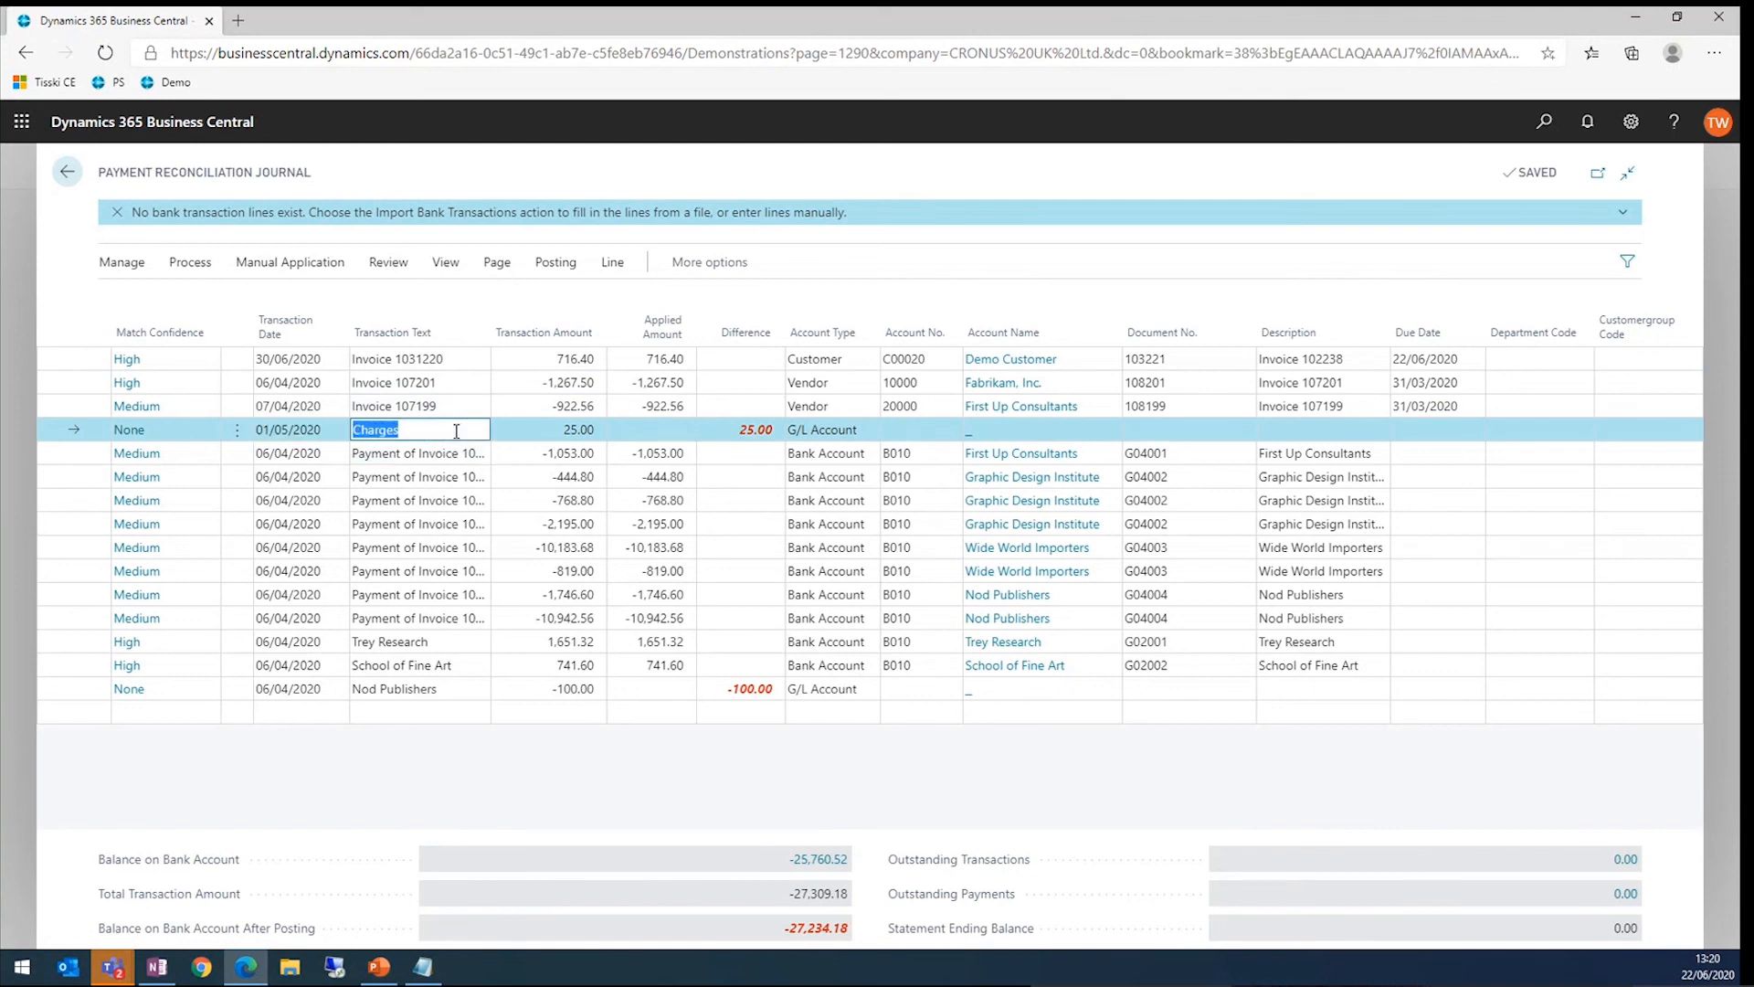
{"action": "left_click", "coordinate": [321, 265]}
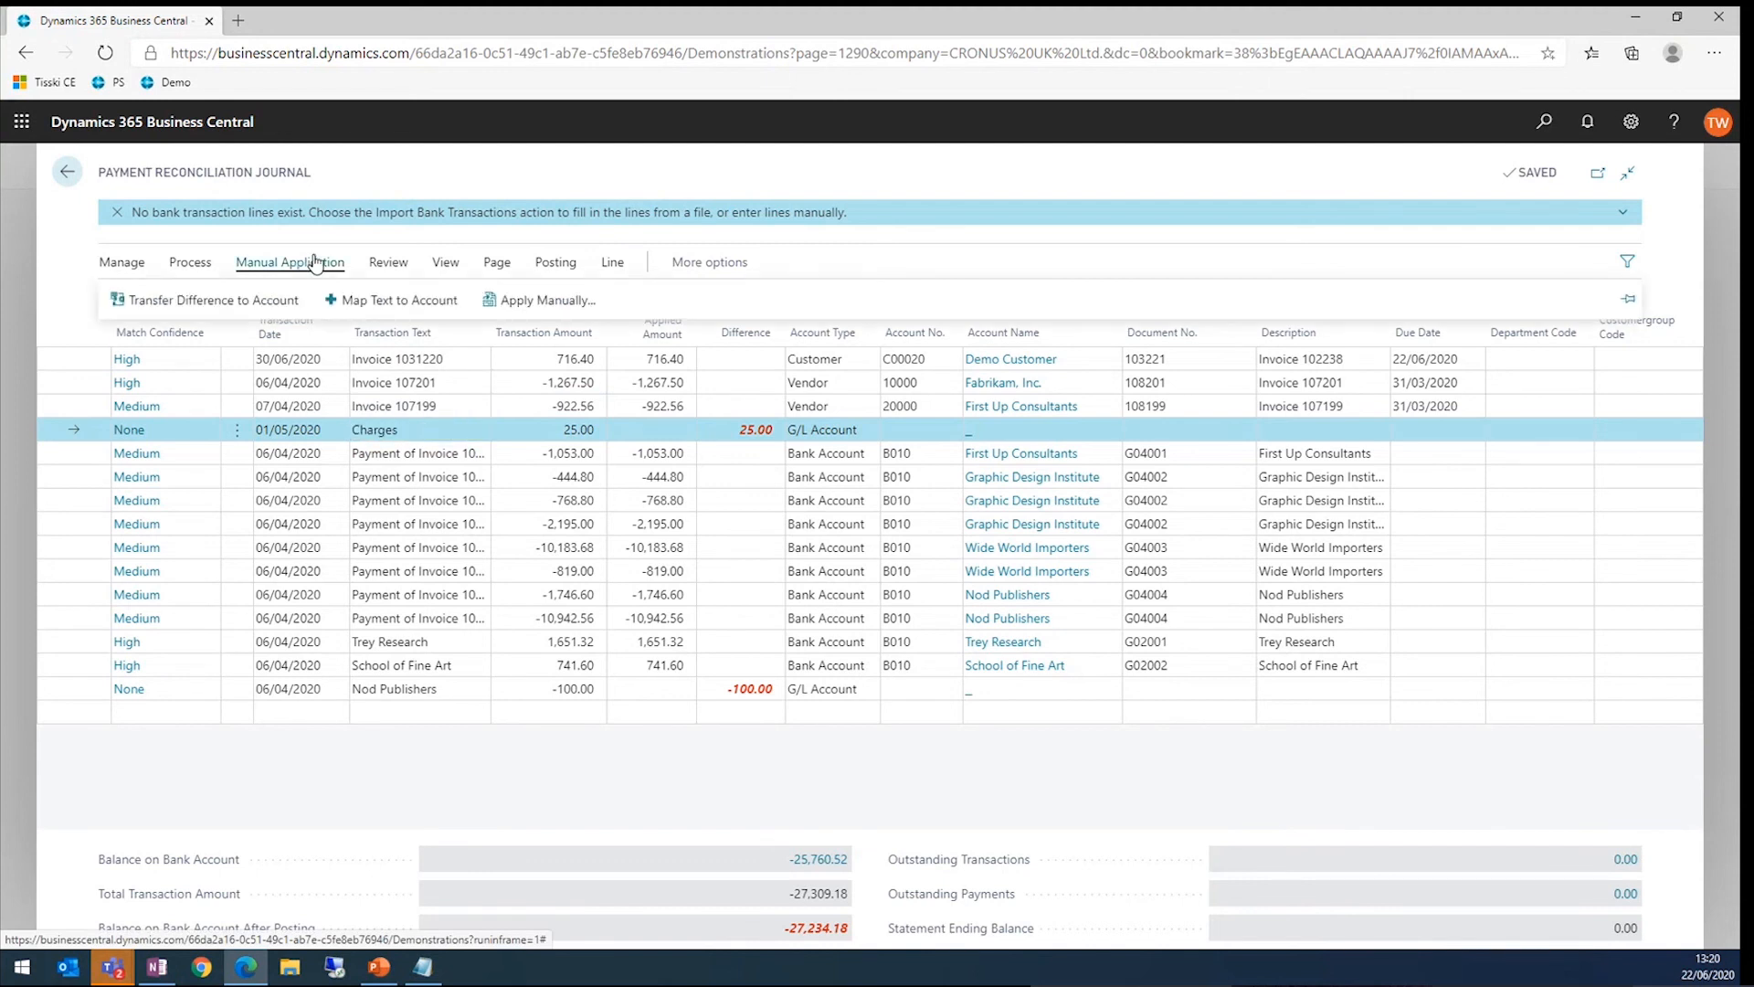
{"action": "left_click", "coordinate": [396, 302]}
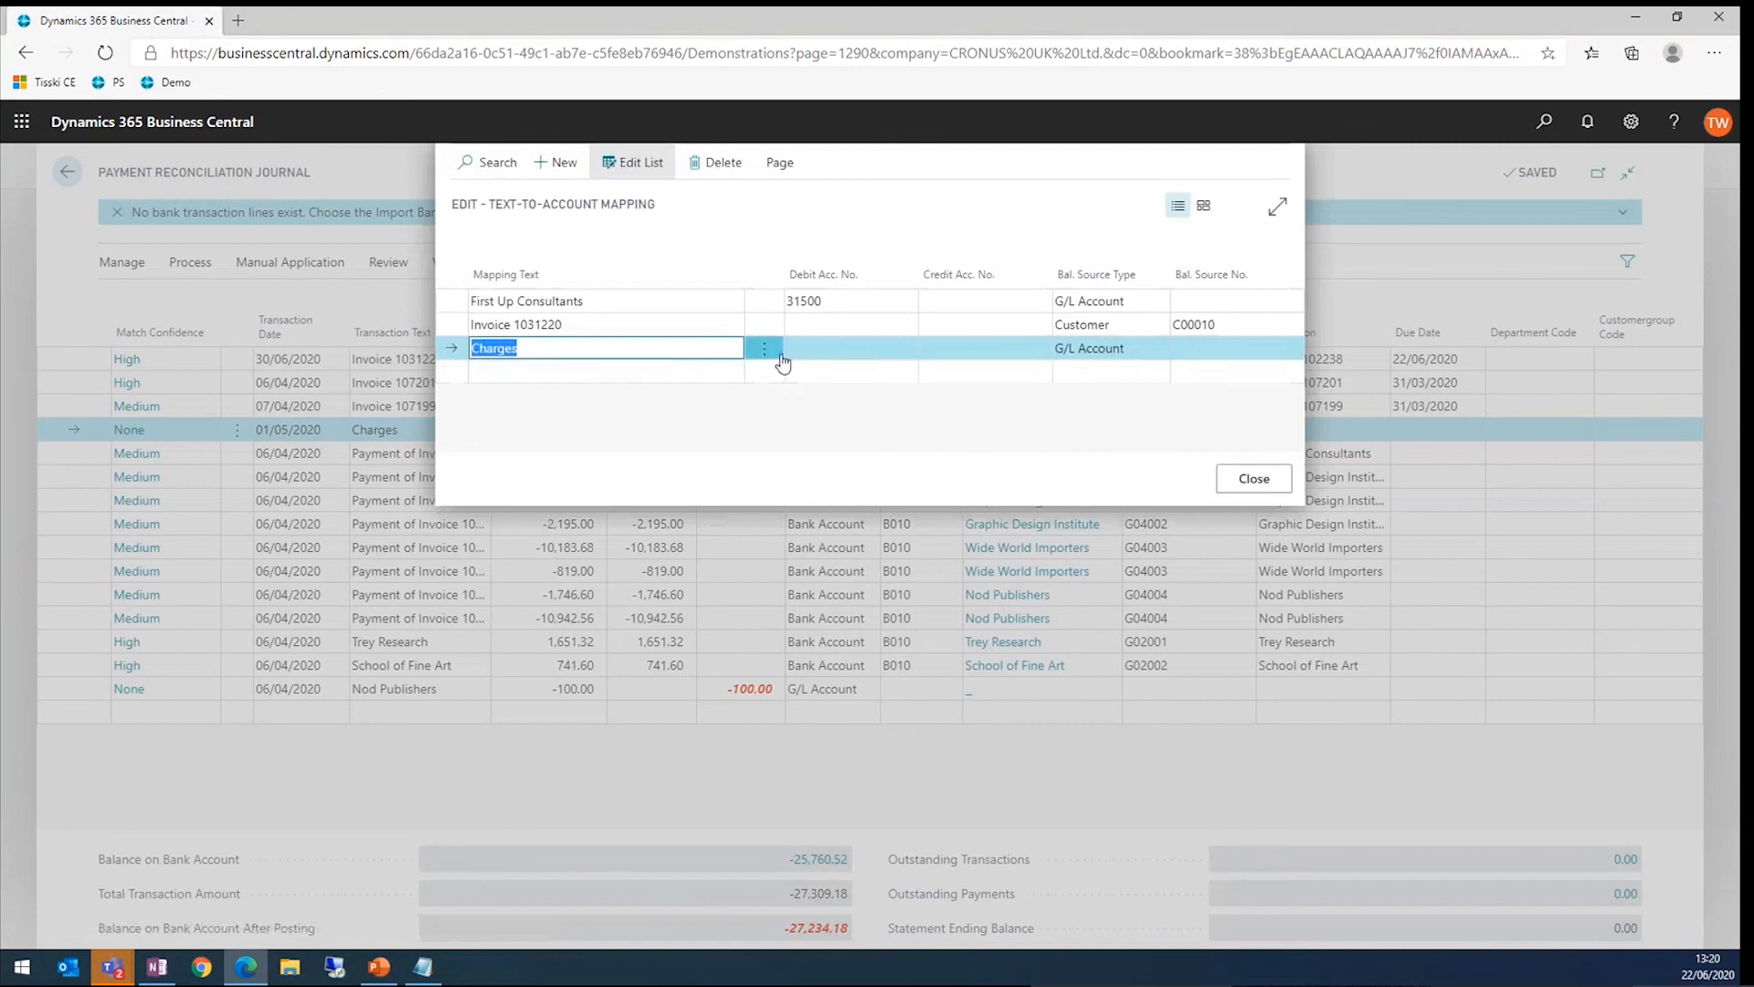
{"action": "left_click", "coordinate": [865, 350]}
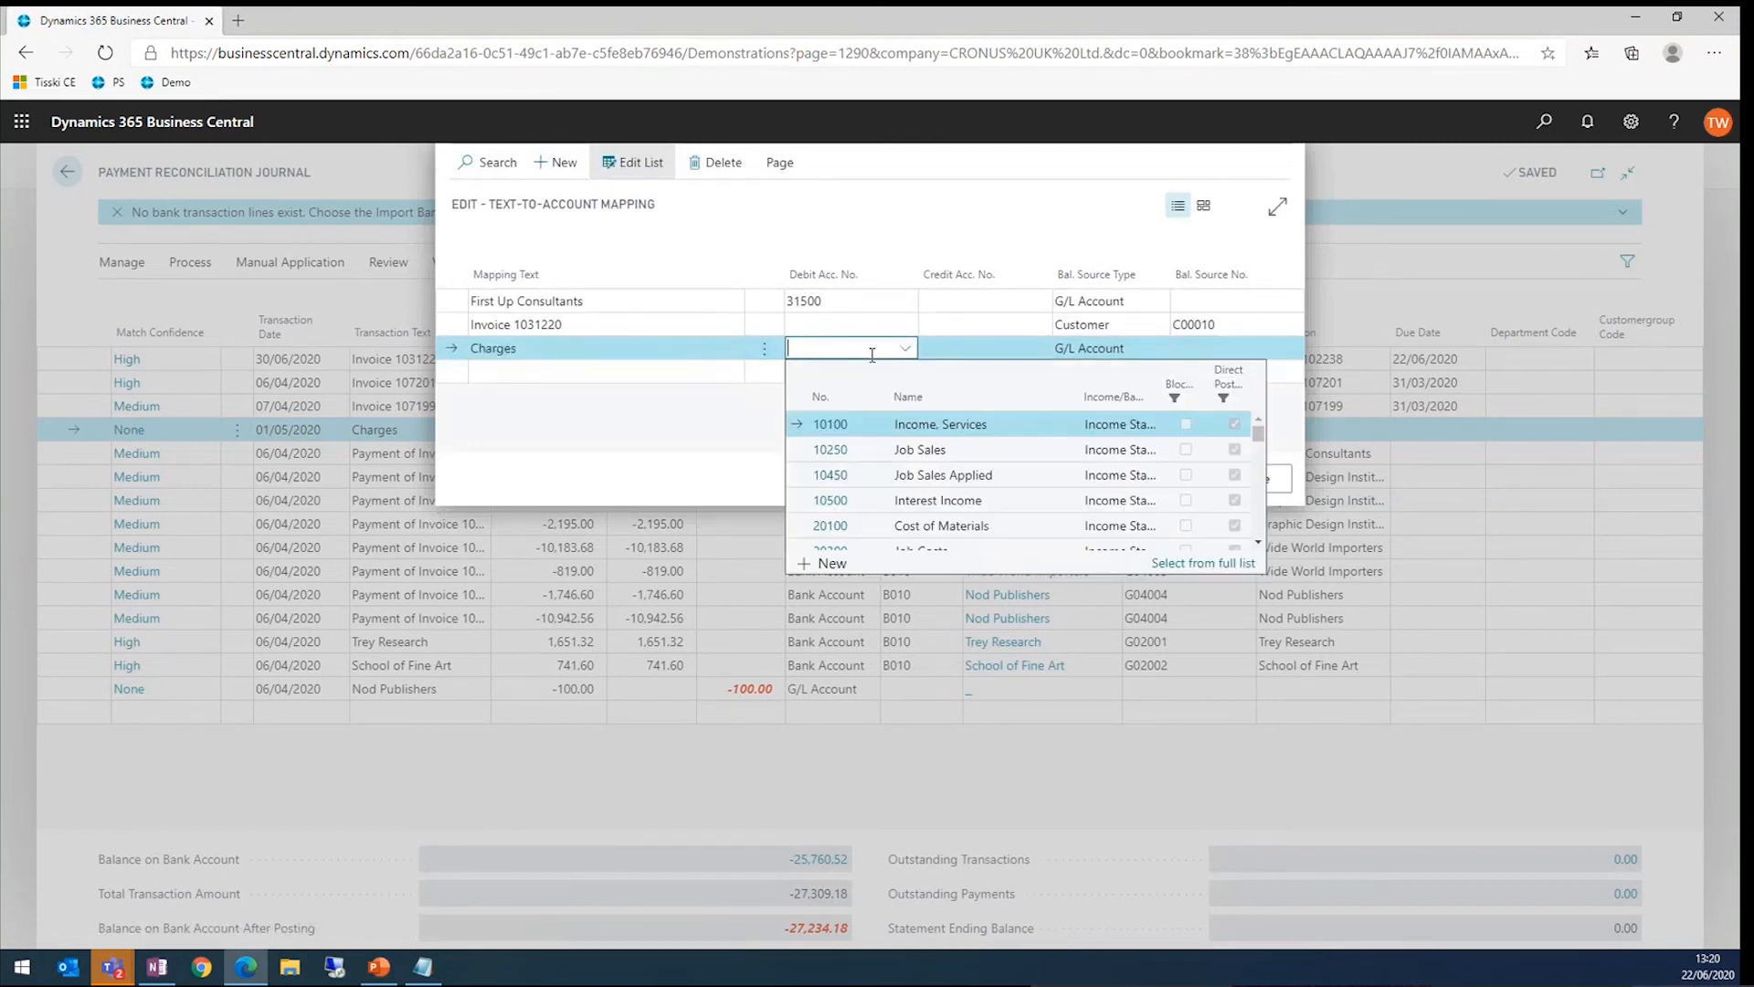
{"action": "type", "text": "charge"}
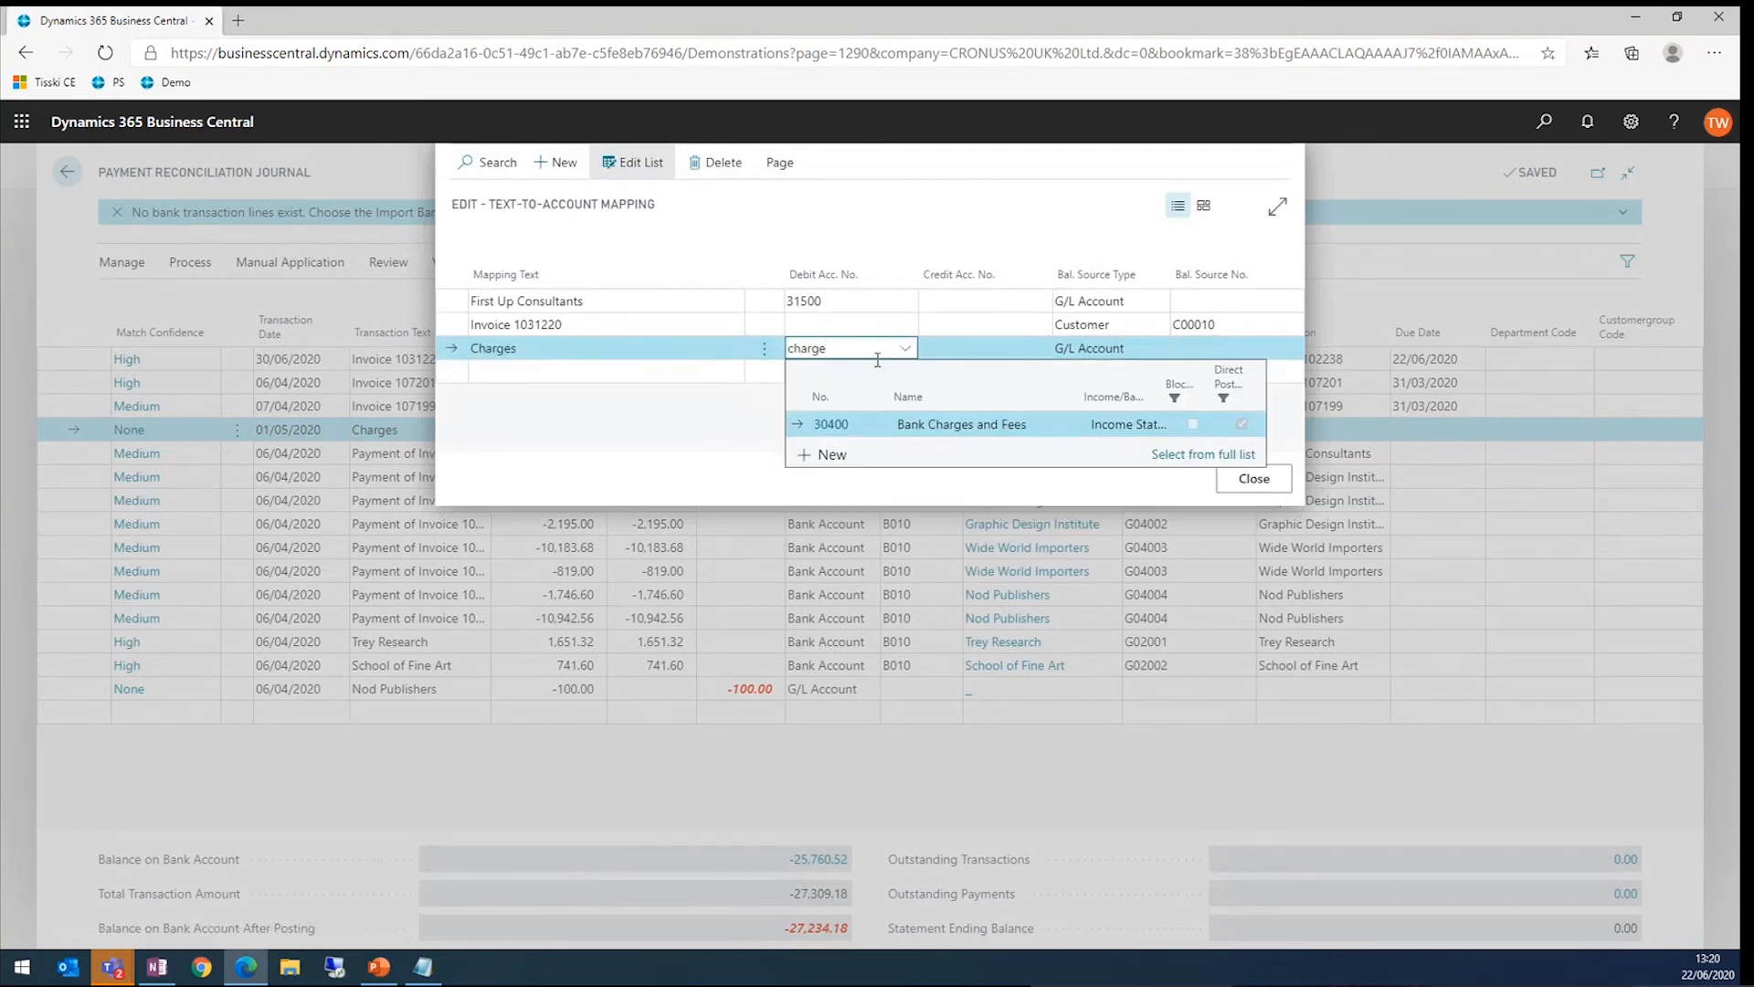
{"action": "left_click", "coordinate": [919, 424]}
{"action": "left_click", "coordinate": [967, 348]}
{"action": "type", "text": "30400"}
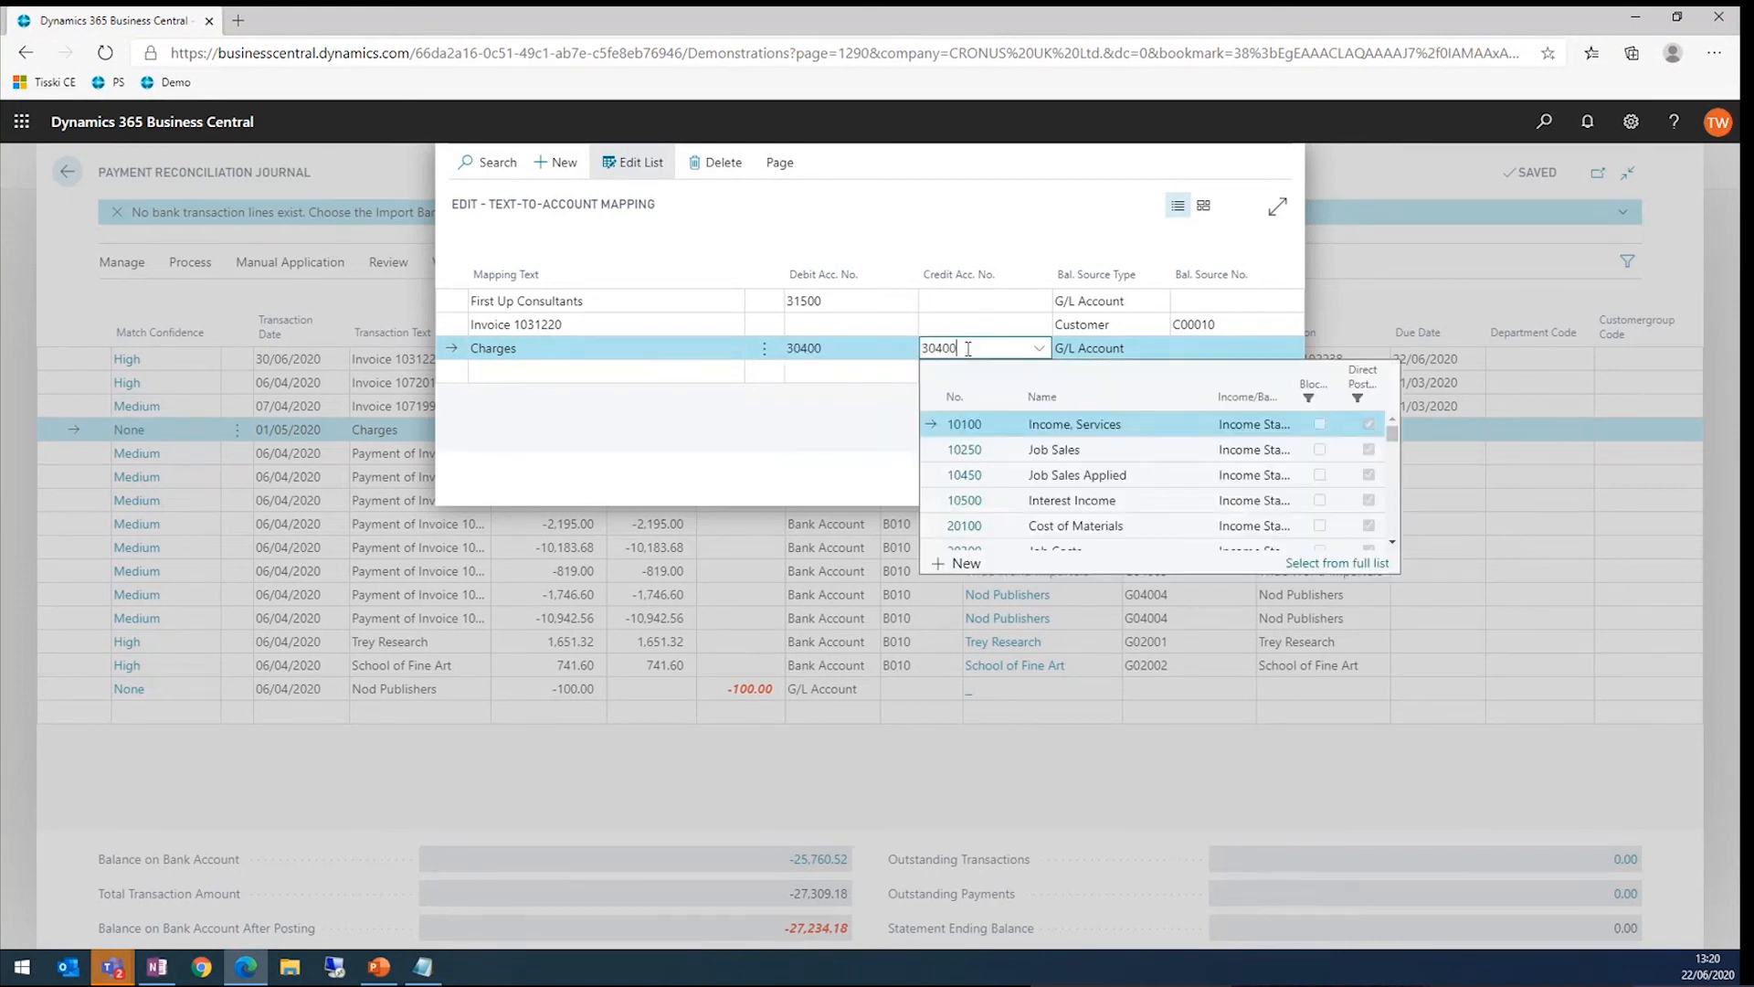
{"action": "left_click", "coordinate": [1023, 420]}
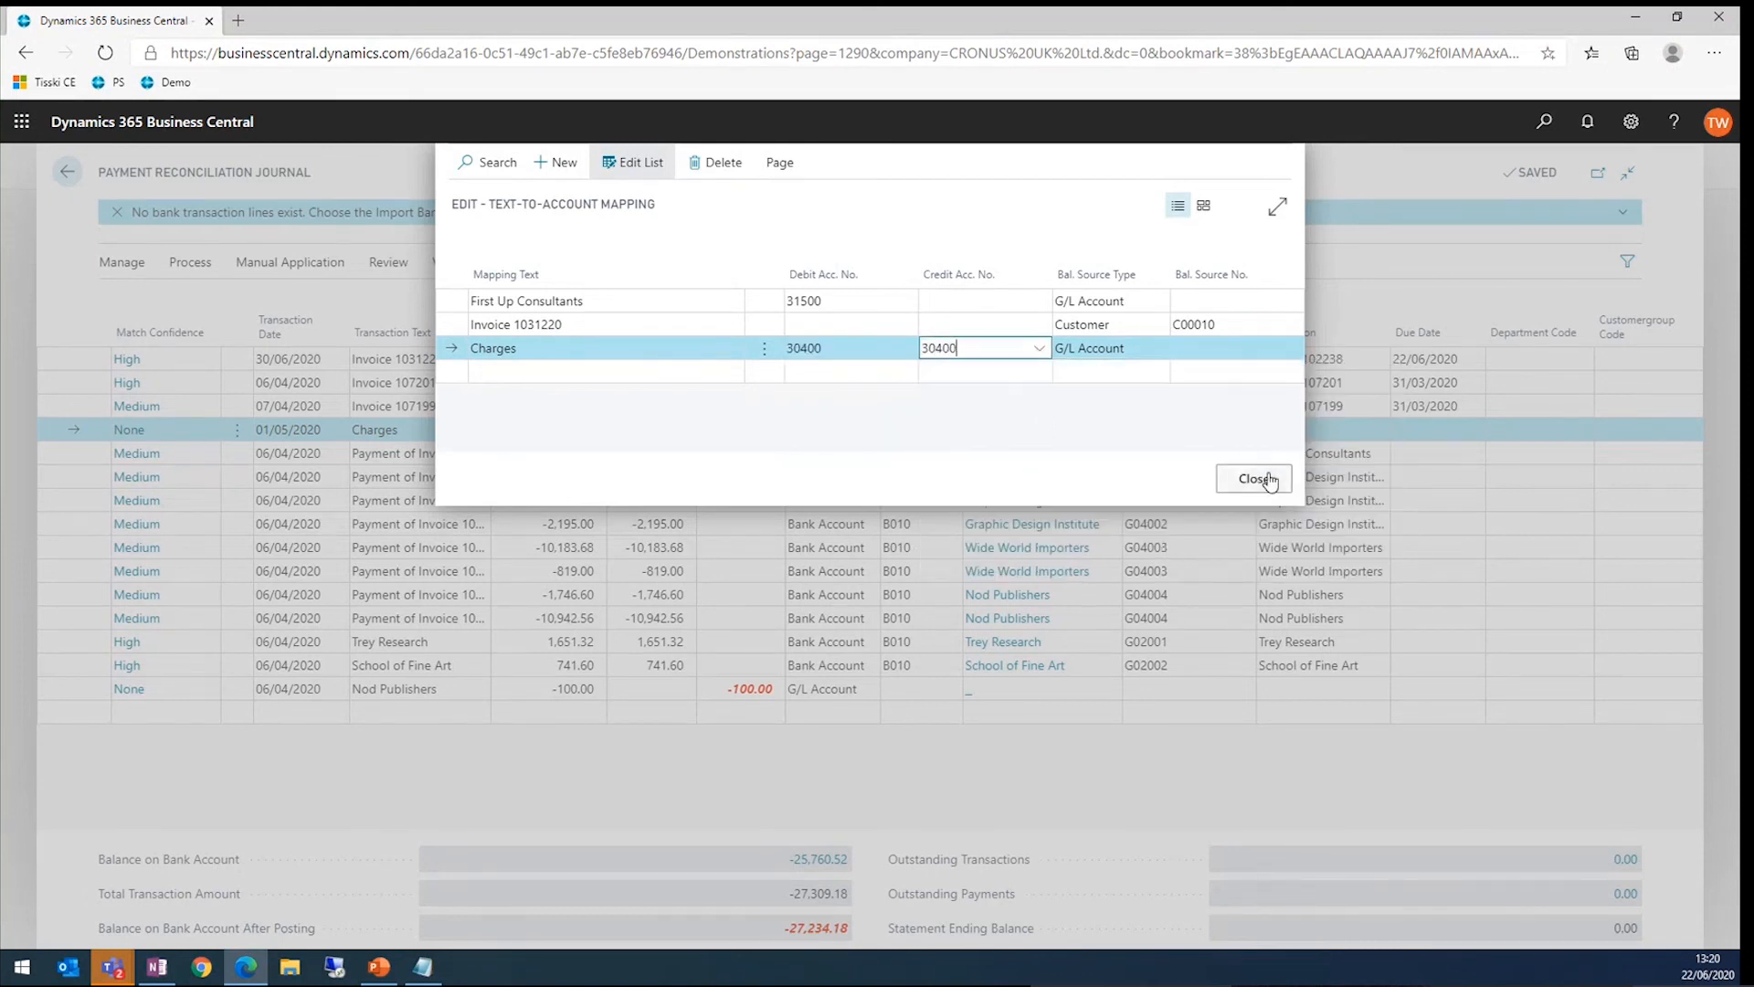
{"action": "left_click", "coordinate": [1254, 479]}
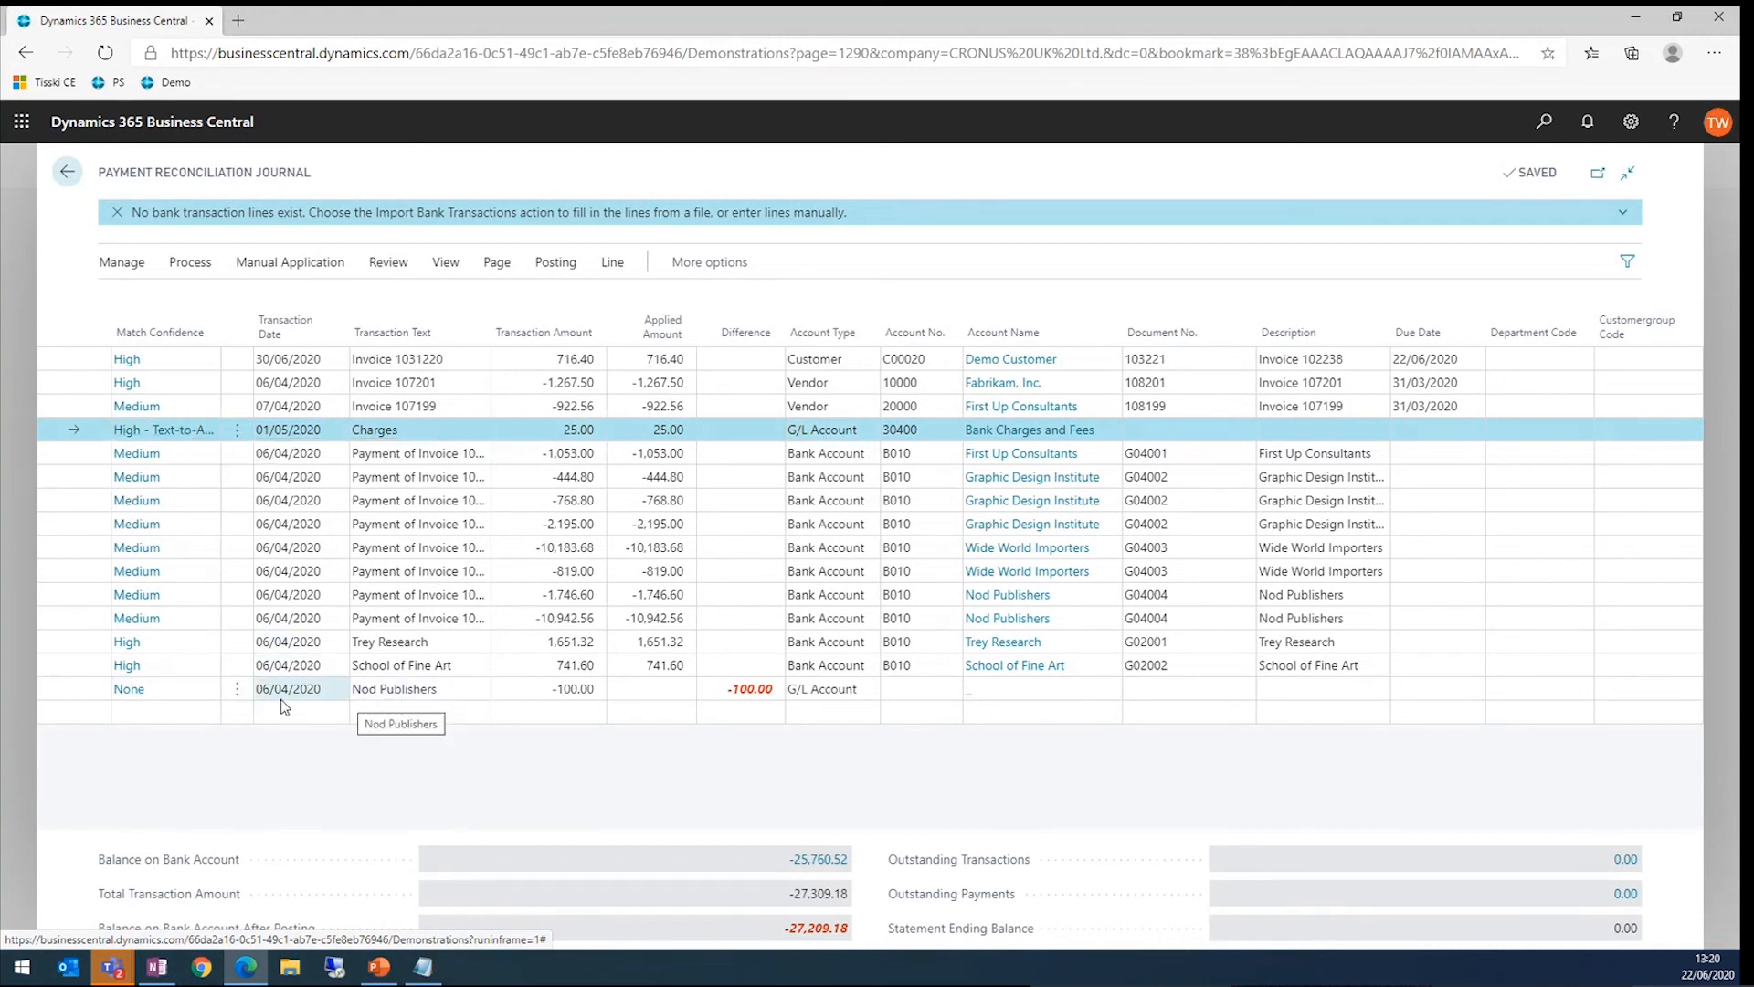
Step: Assign the unmatched Nod Publishers line to account type Vendor and the vendor Nod Publishers
{"action": "left_click", "coordinate": [361, 688]}
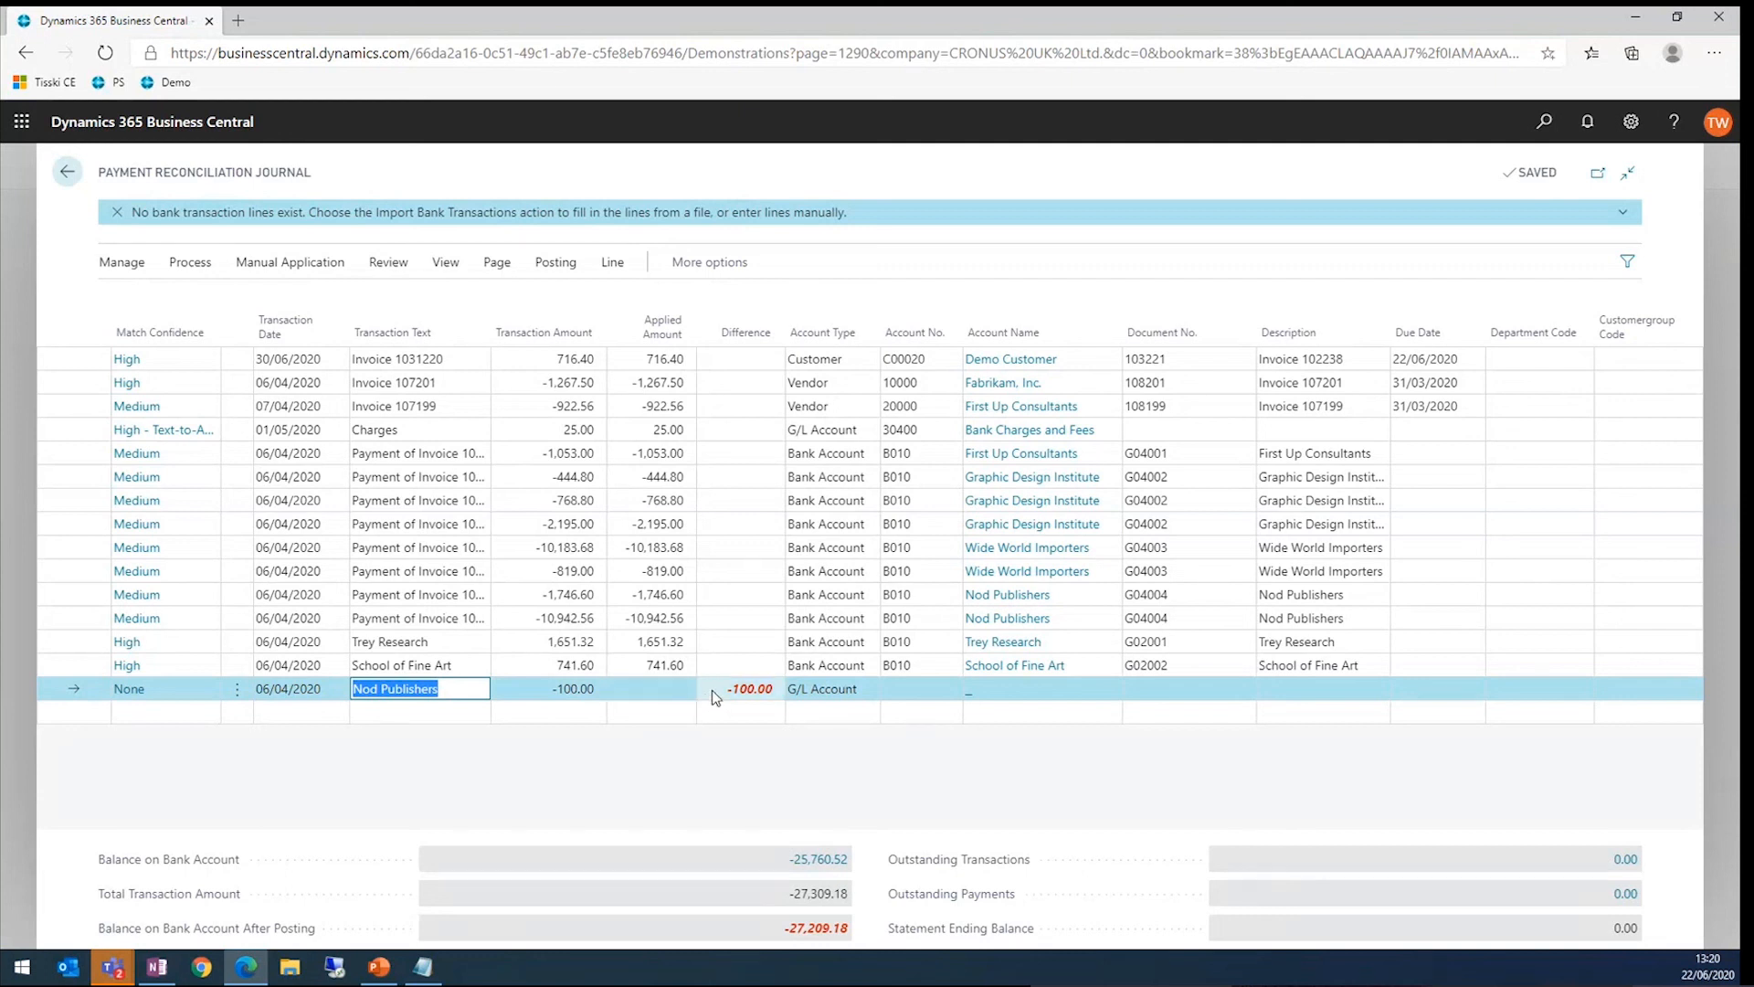
{"action": "left_click", "coordinate": [823, 689]}
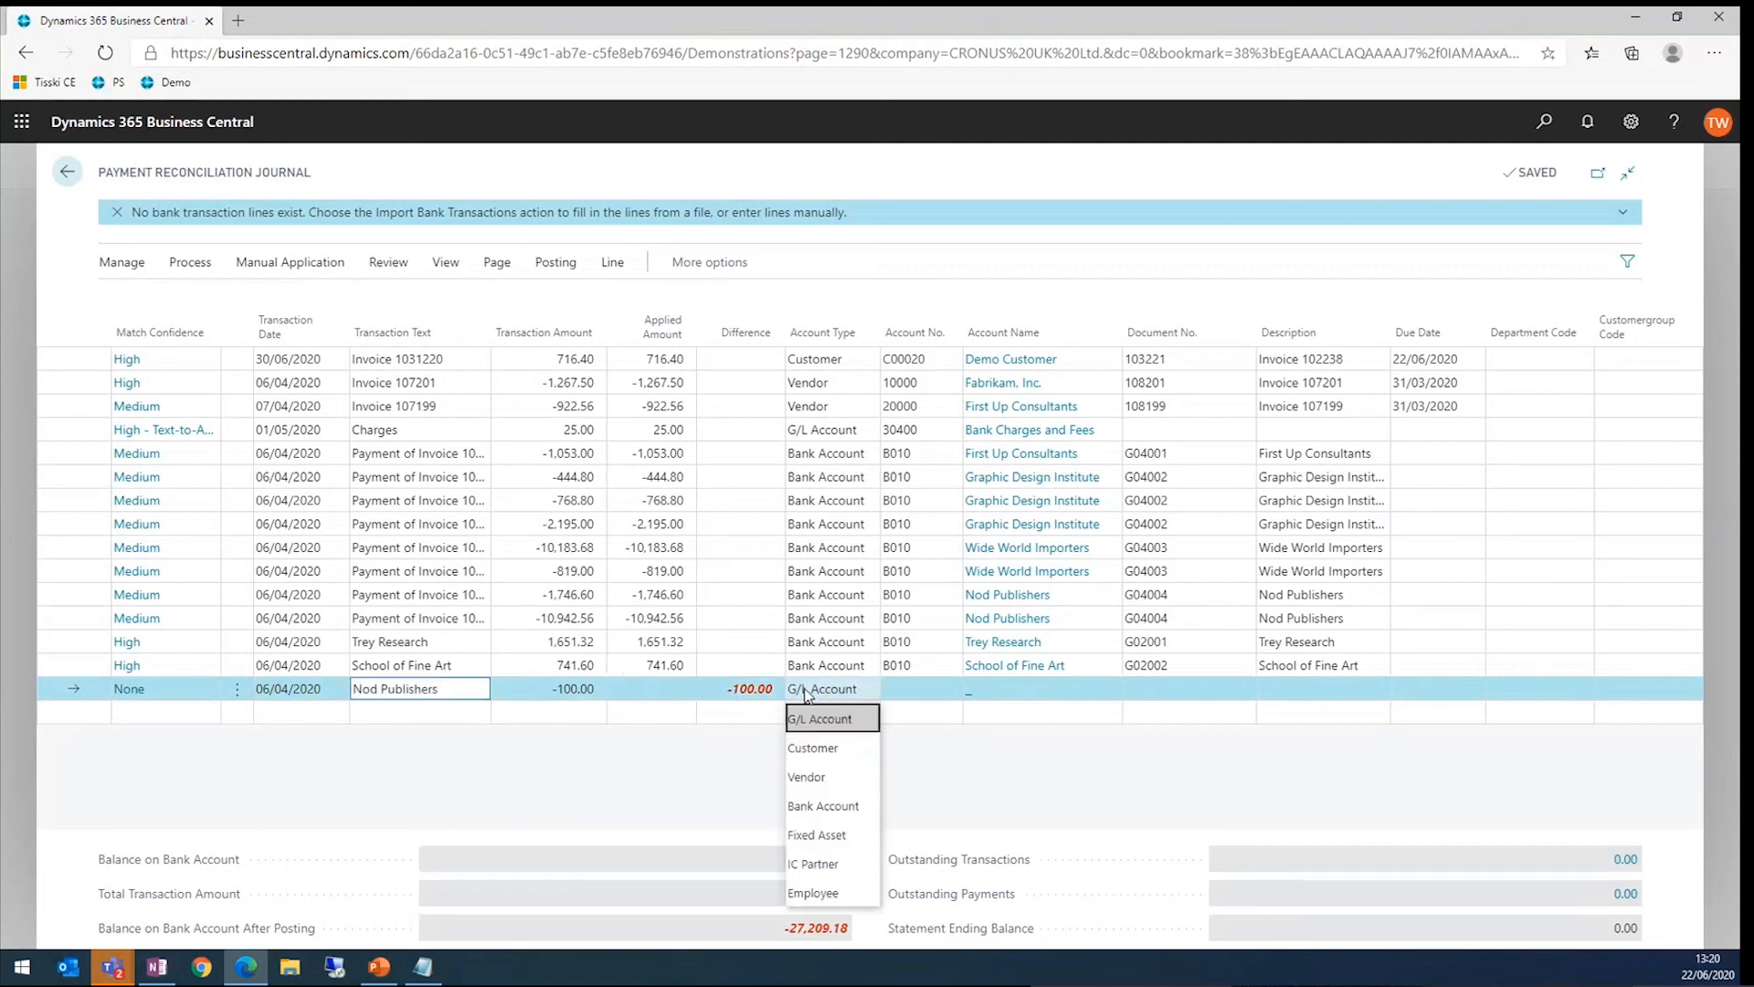
{"action": "left_click", "coordinate": [805, 777]}
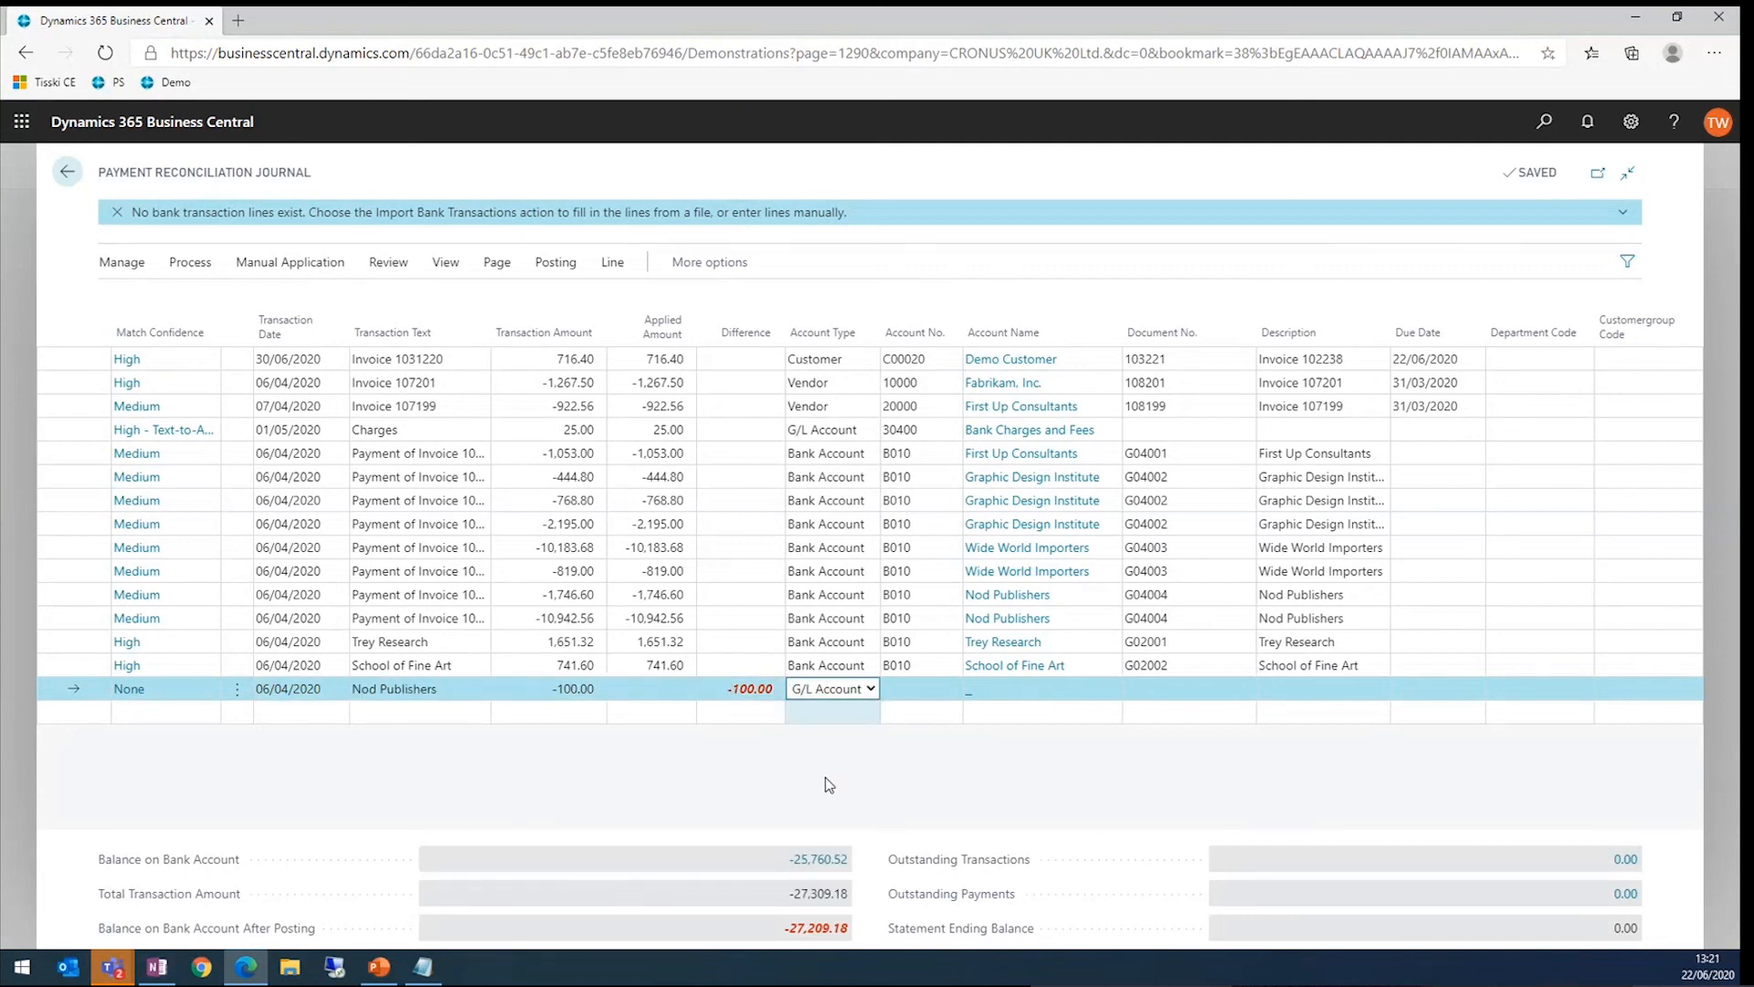
{"action": "left_click", "coordinate": [923, 690]}
{"action": "left_click", "coordinate": [952, 691]}
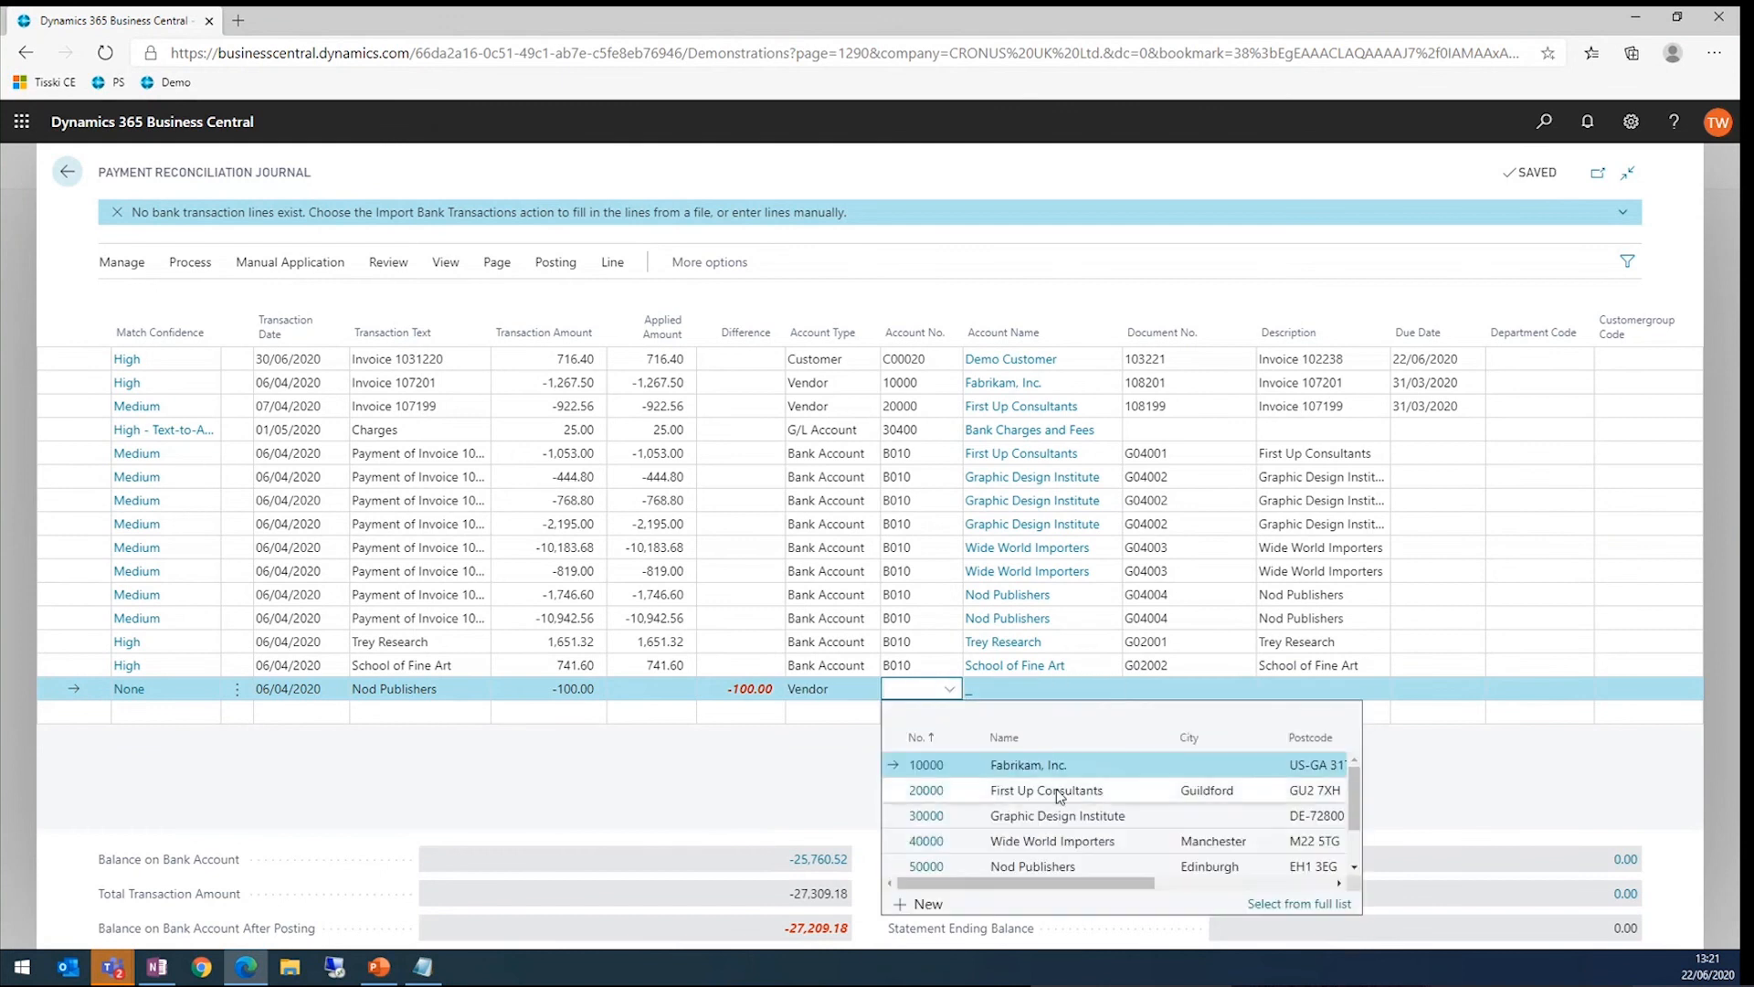
{"action": "left_click", "coordinate": [1044, 867]}
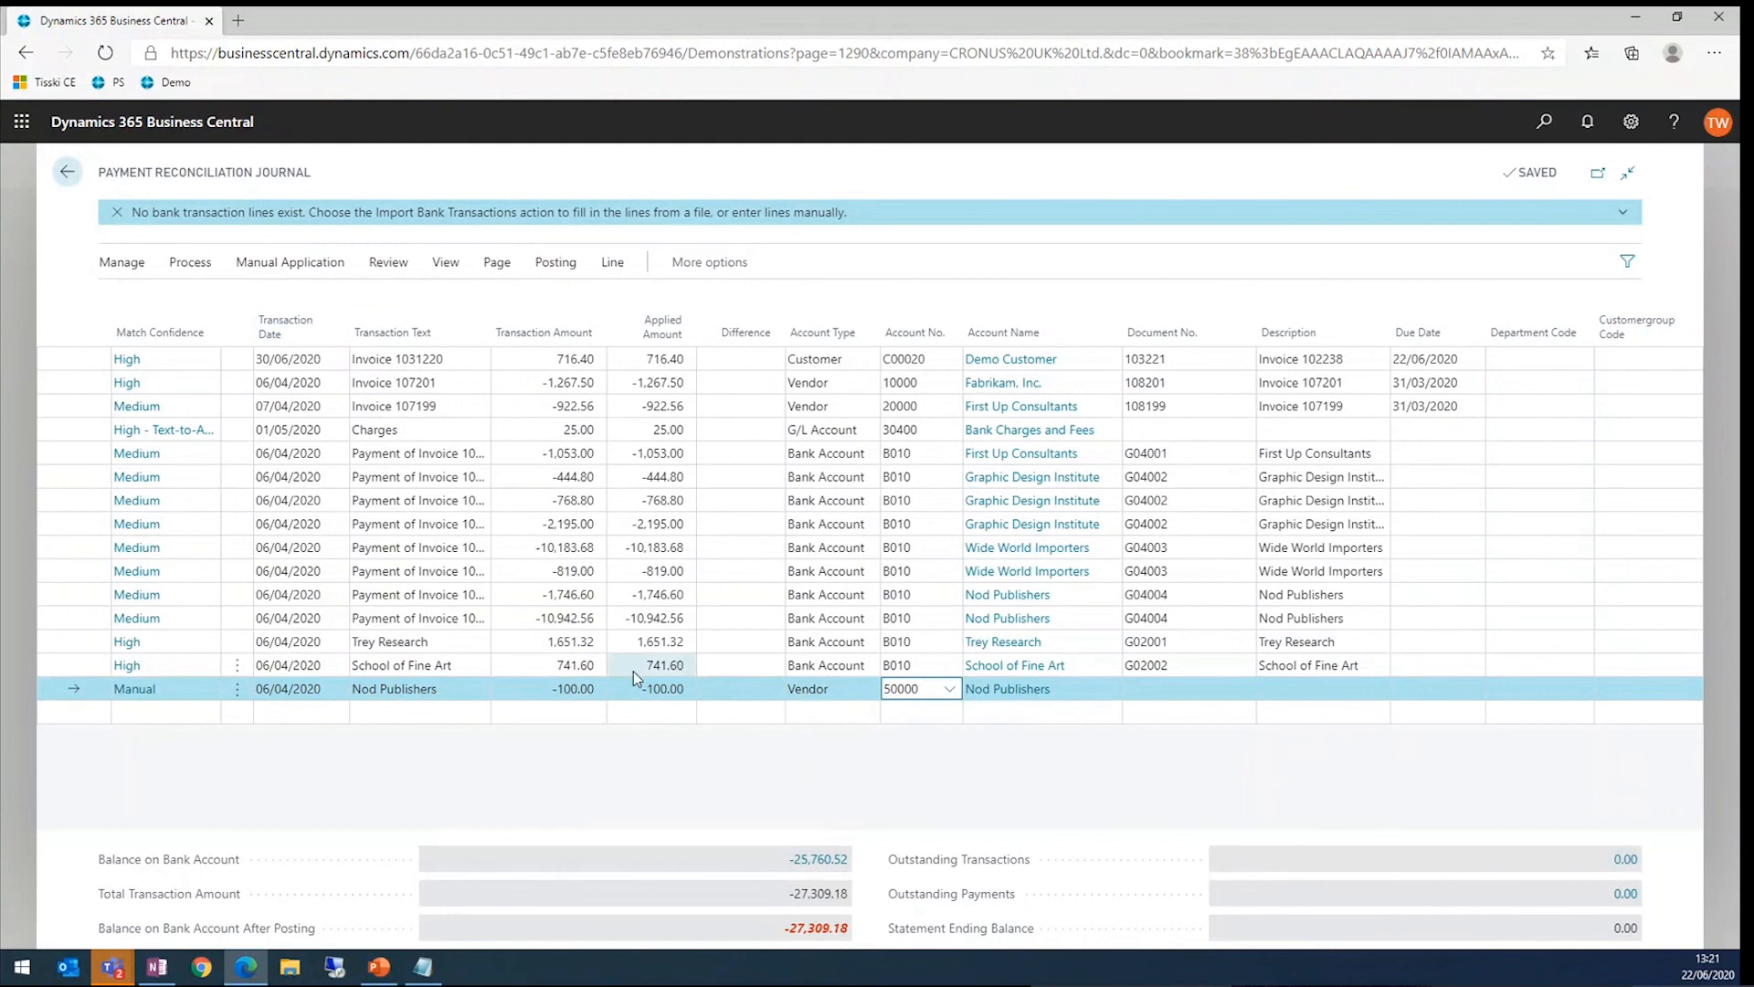
Step: Bring up the posting choices for the payment reconciliation journal
{"action": "left_click", "coordinate": [554, 265]}
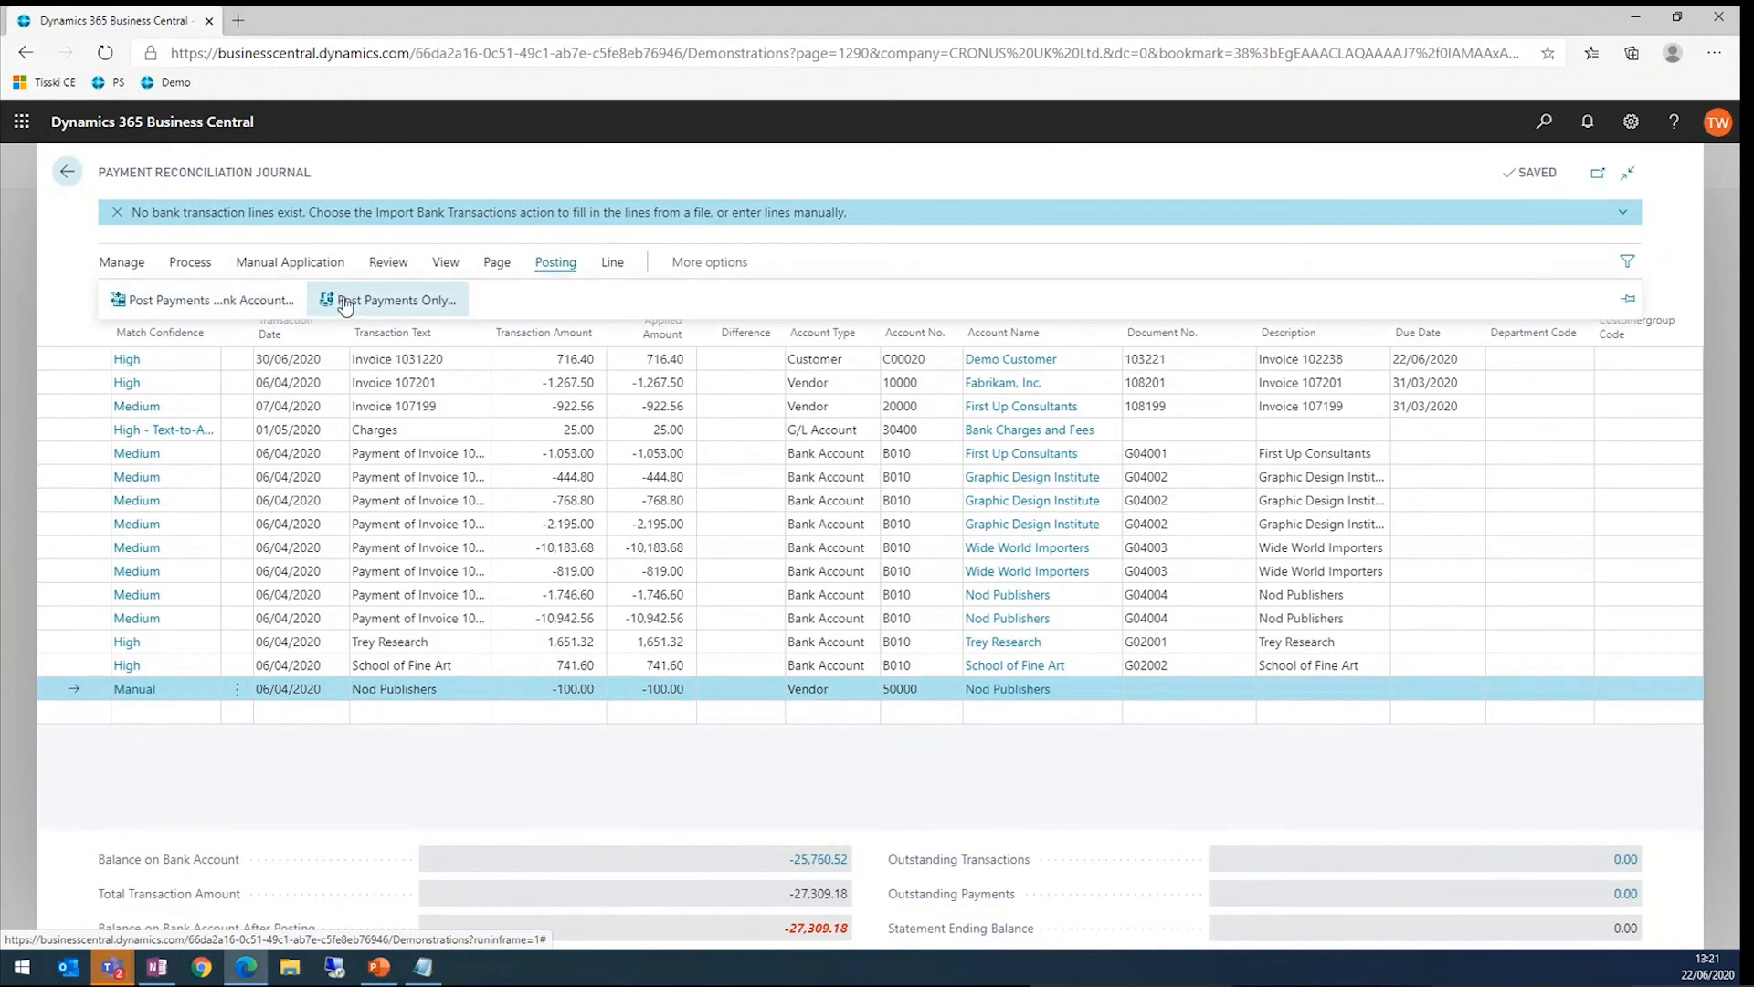